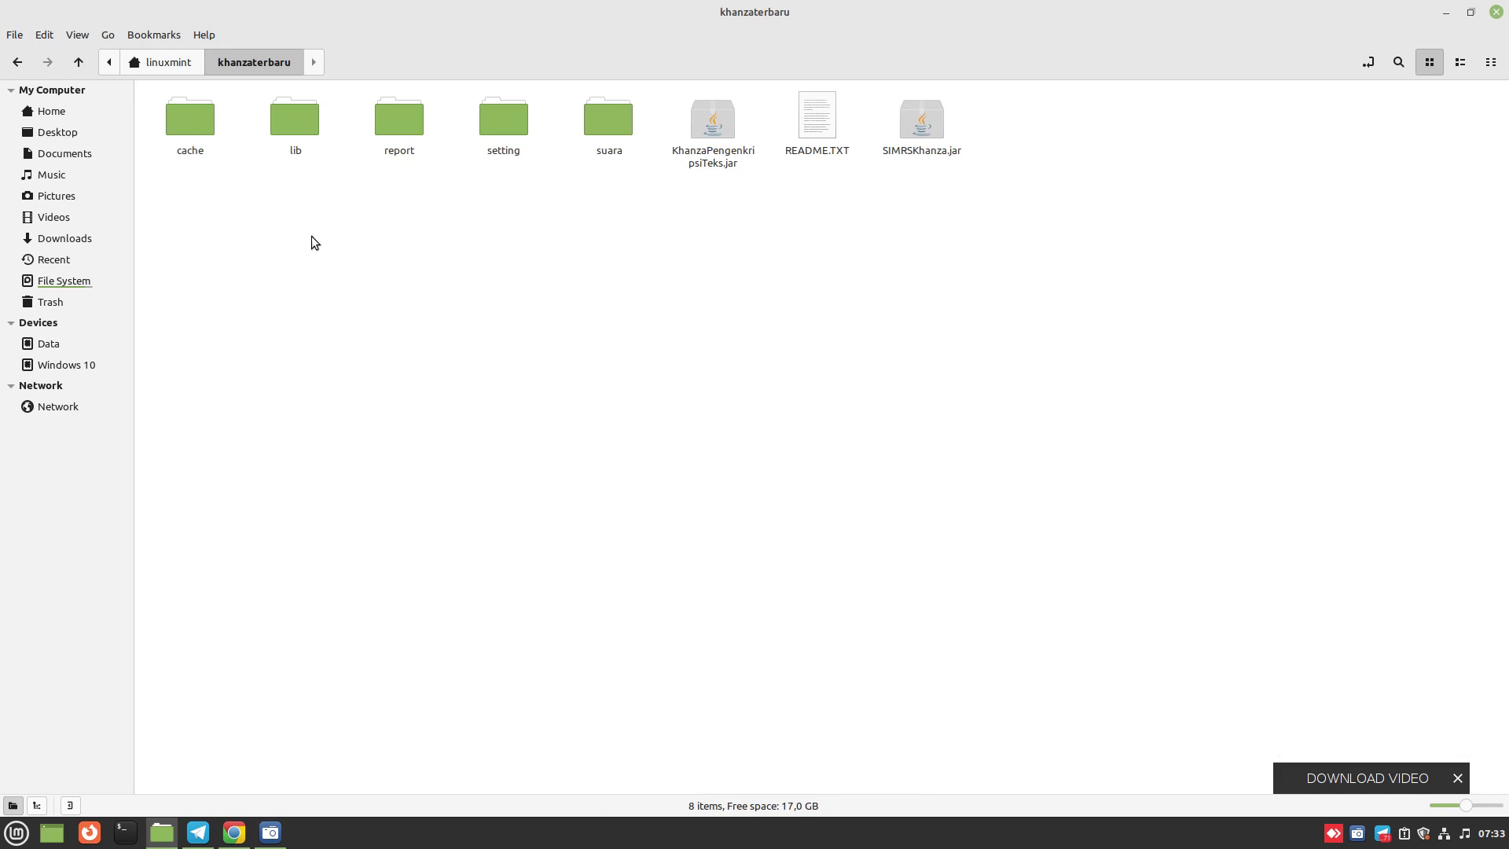
# Launch SIMRSKhanza.jar with java -jar from a terminal opened in the khanzaterbaru folder.
pyautogui.rightClick(385, 256)
pyautogui.click(400, 304)
pyautogui.write('java ')
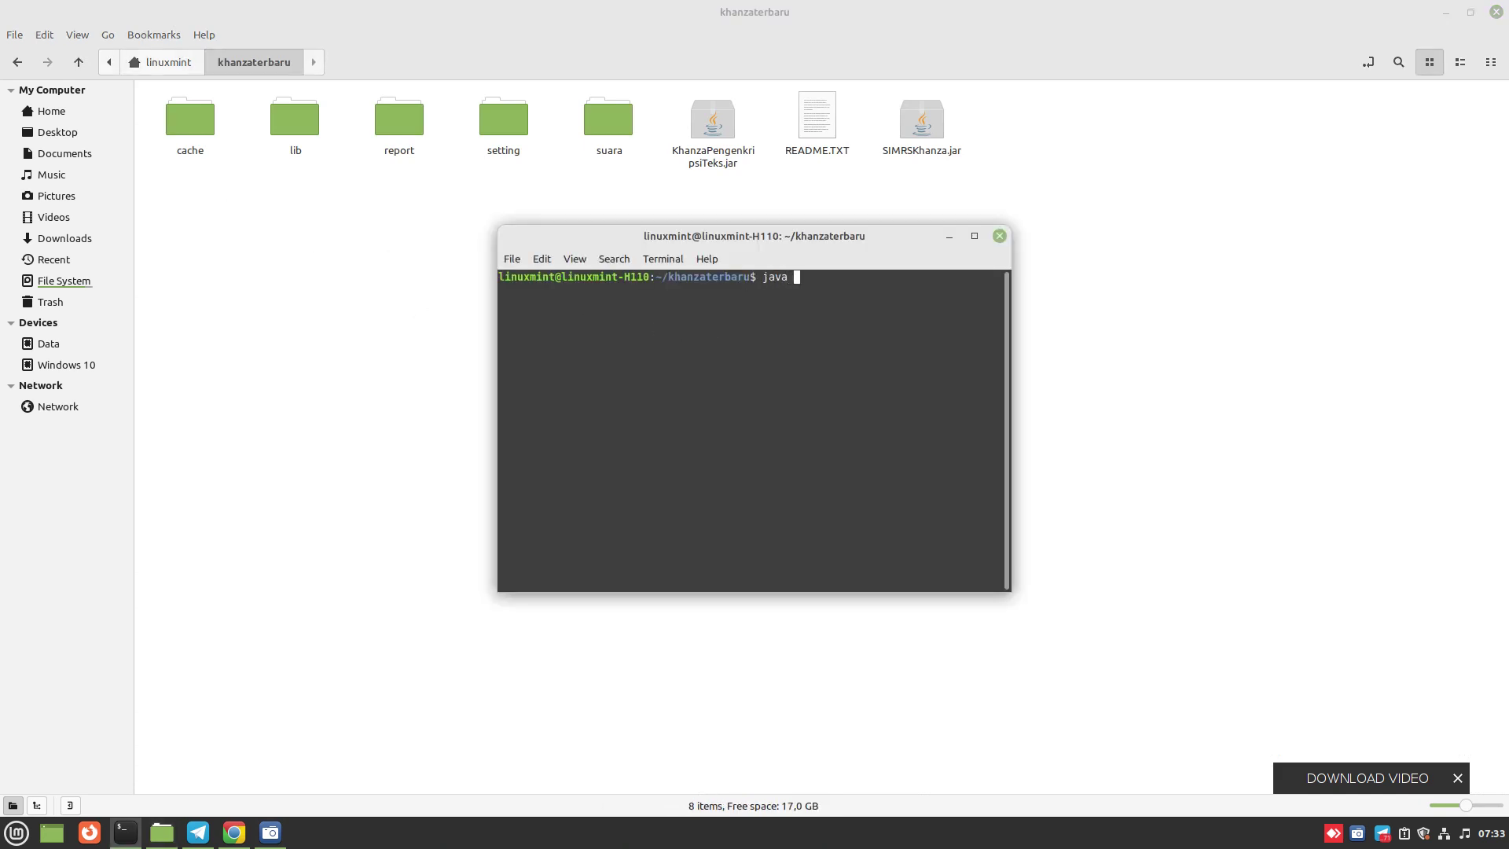
pyautogui.write('-jar SIMRSKhanza.jar')
pyautogui.press('Return')
pyautogui.click(1445, 12)
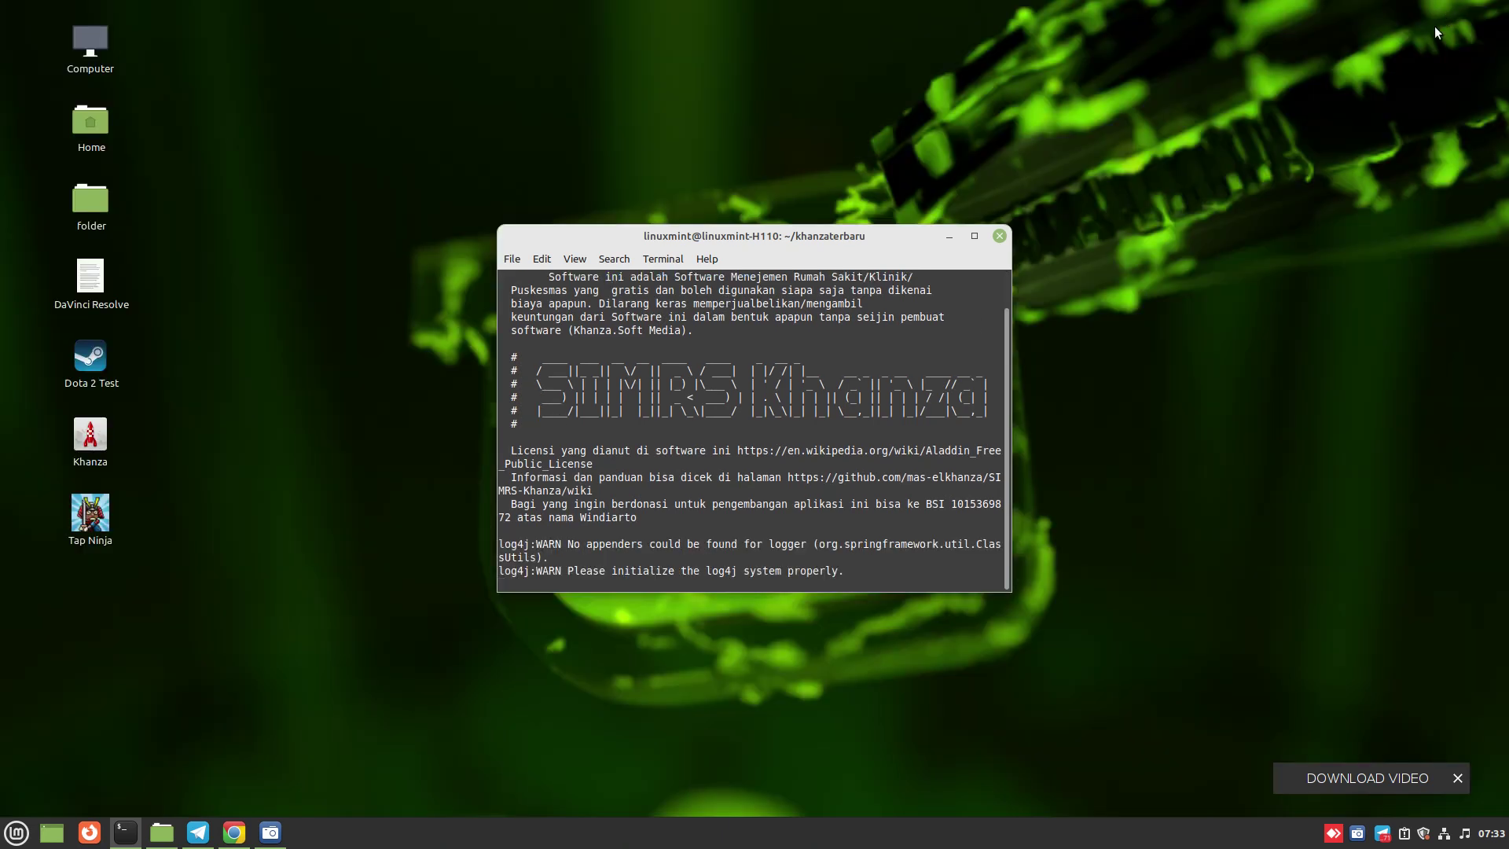
pyautogui.moveTo(678, 231); pyautogui.dragTo(671, 155)
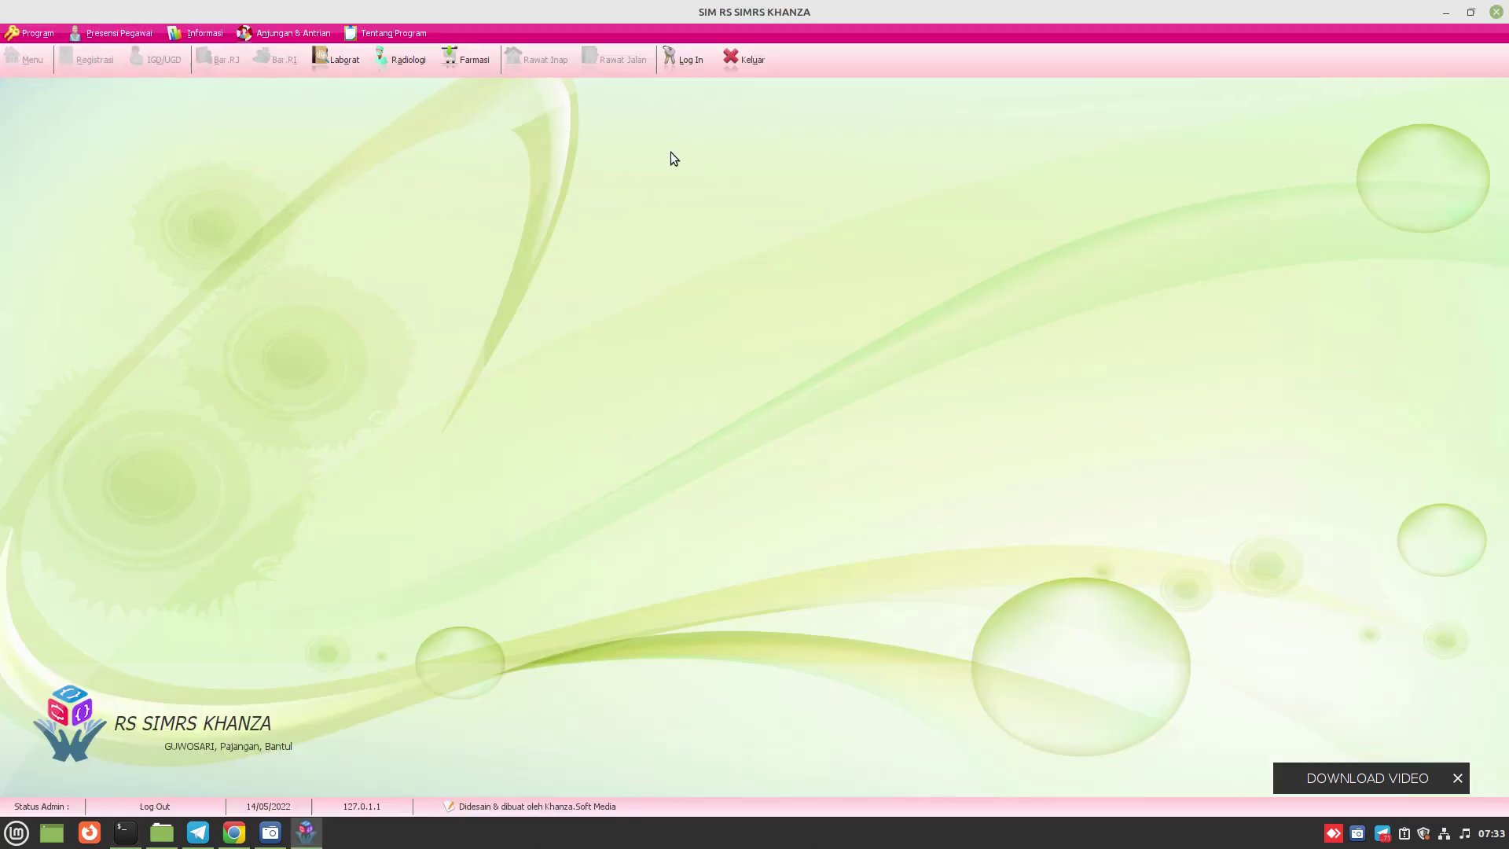
# Log in to SIMRS Khanza by entering the admin ID and password.
pyautogui.click(695, 59)
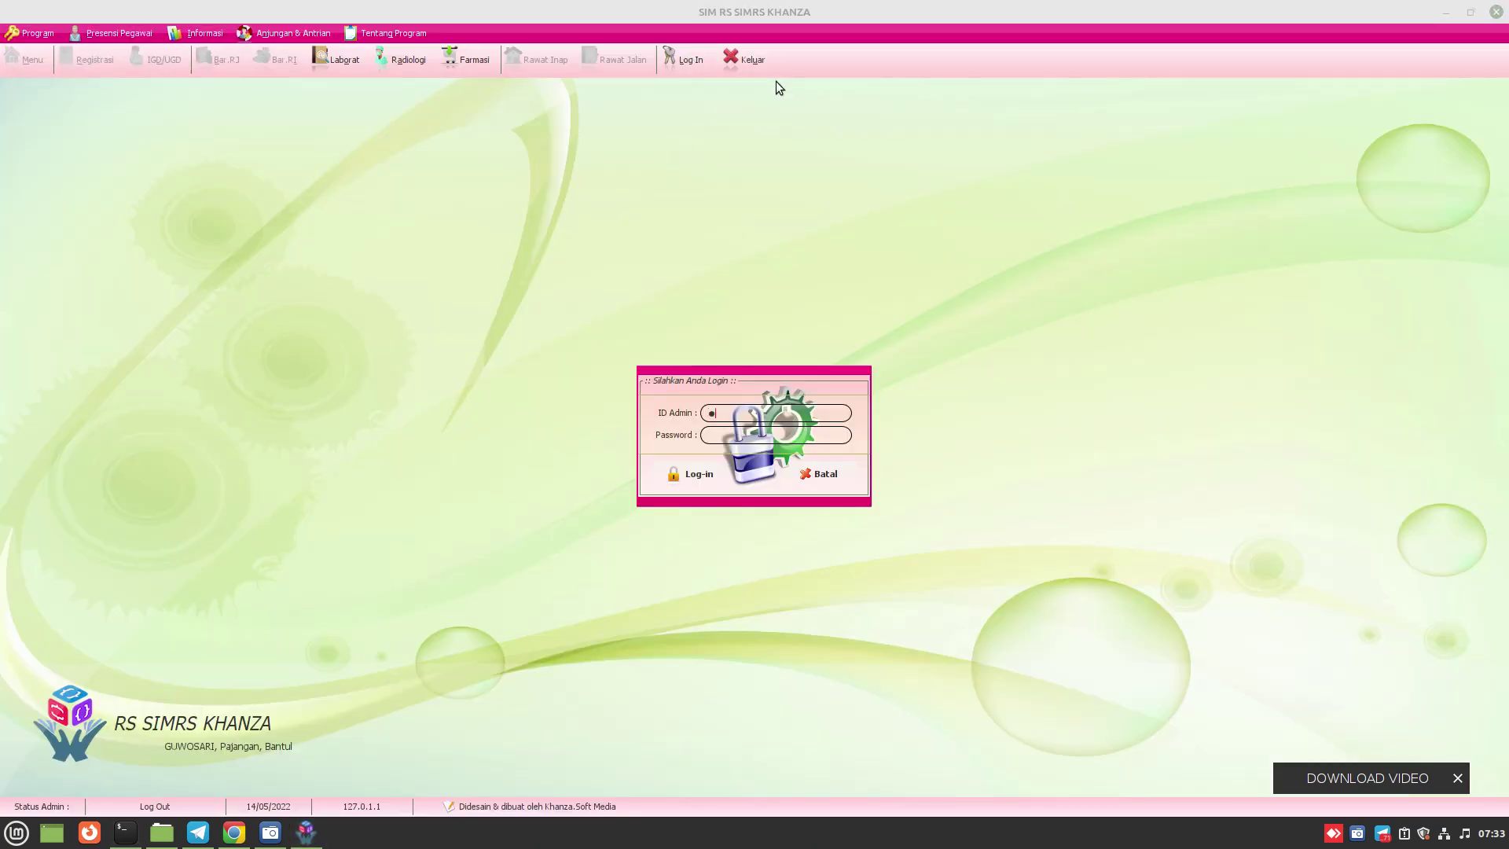
pyautogui.write('e')
pyautogui.press('Return')
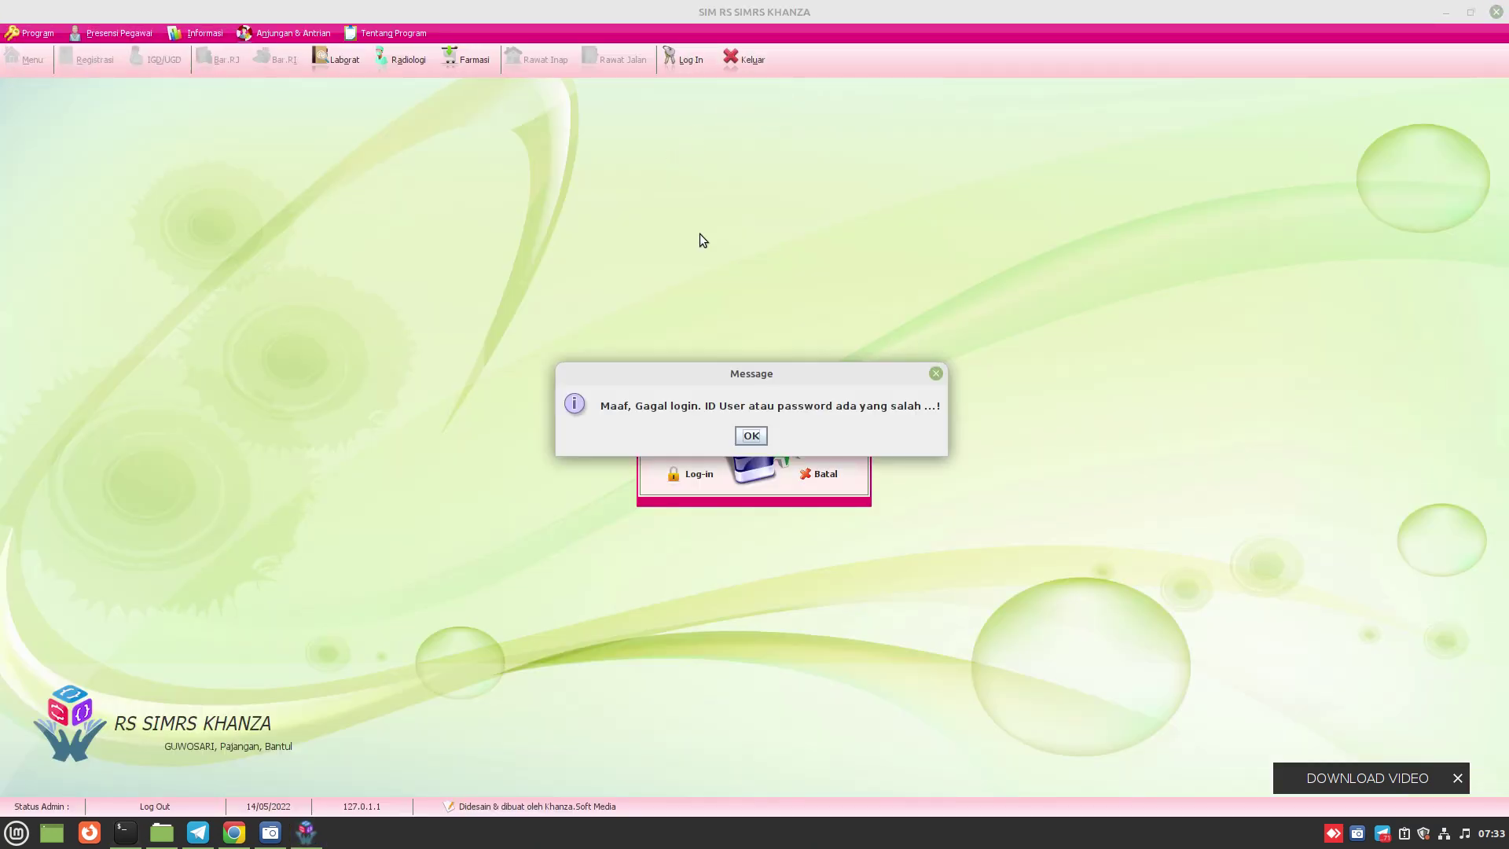
pyautogui.click(746, 436)
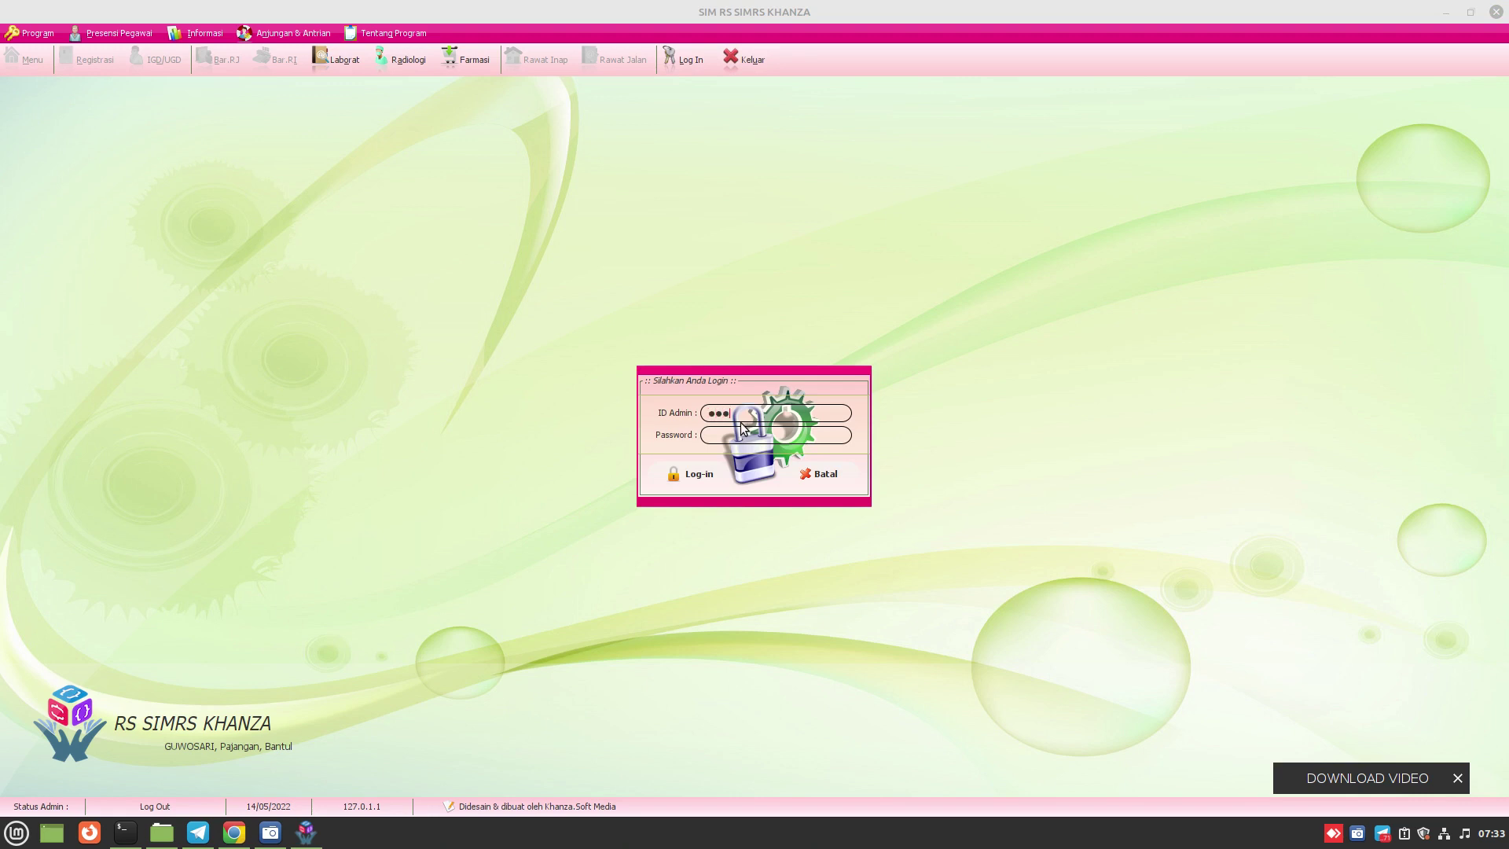
pyautogui.press('Return')
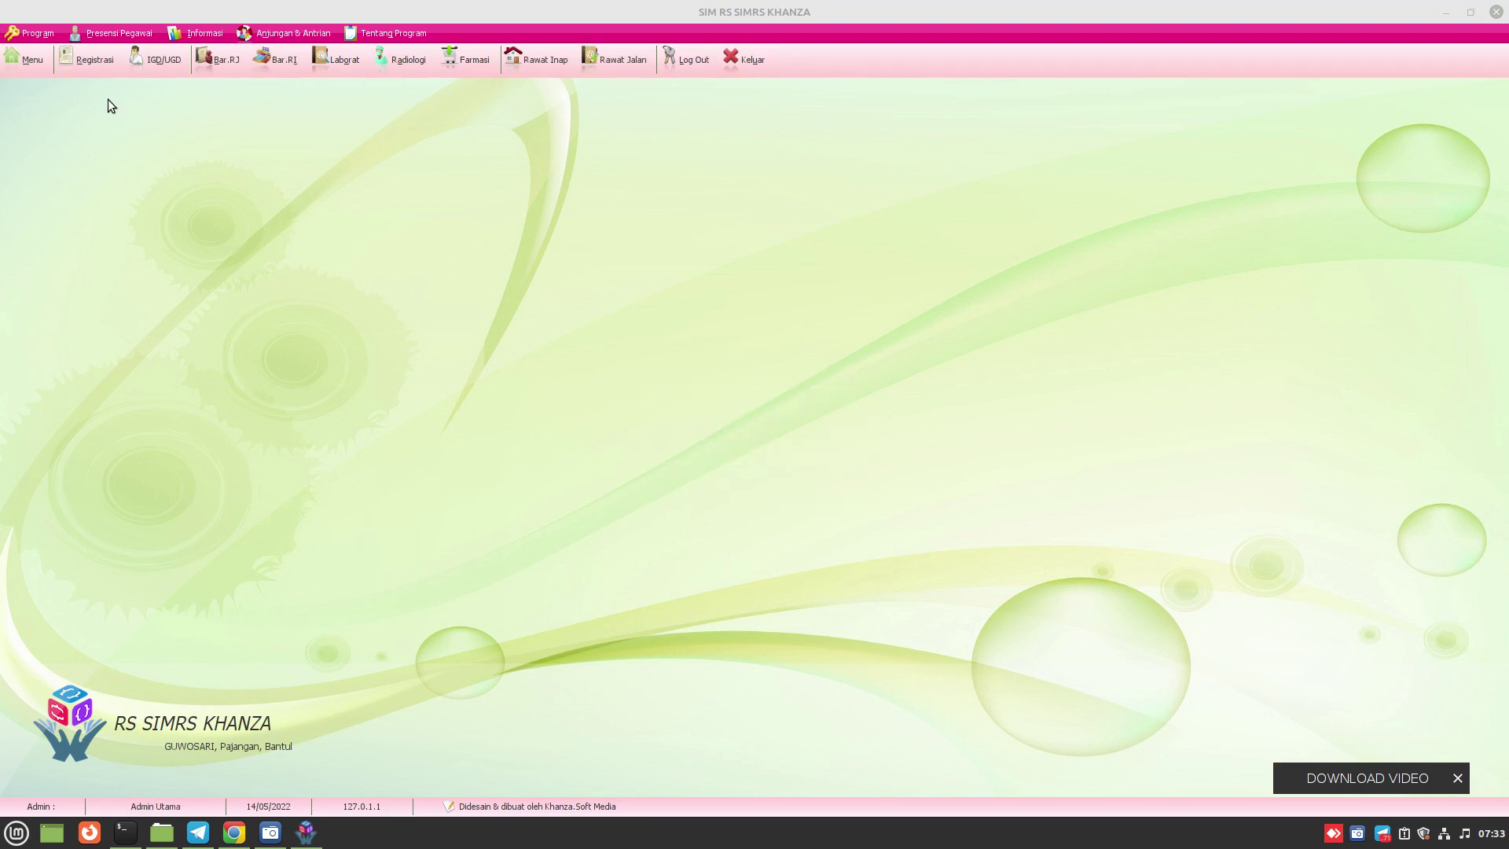
# List all patients through the registration form's medical record lookup and preview the printed patient data report.
pyautogui.click(71, 59)
pyautogui.click(132, 772)
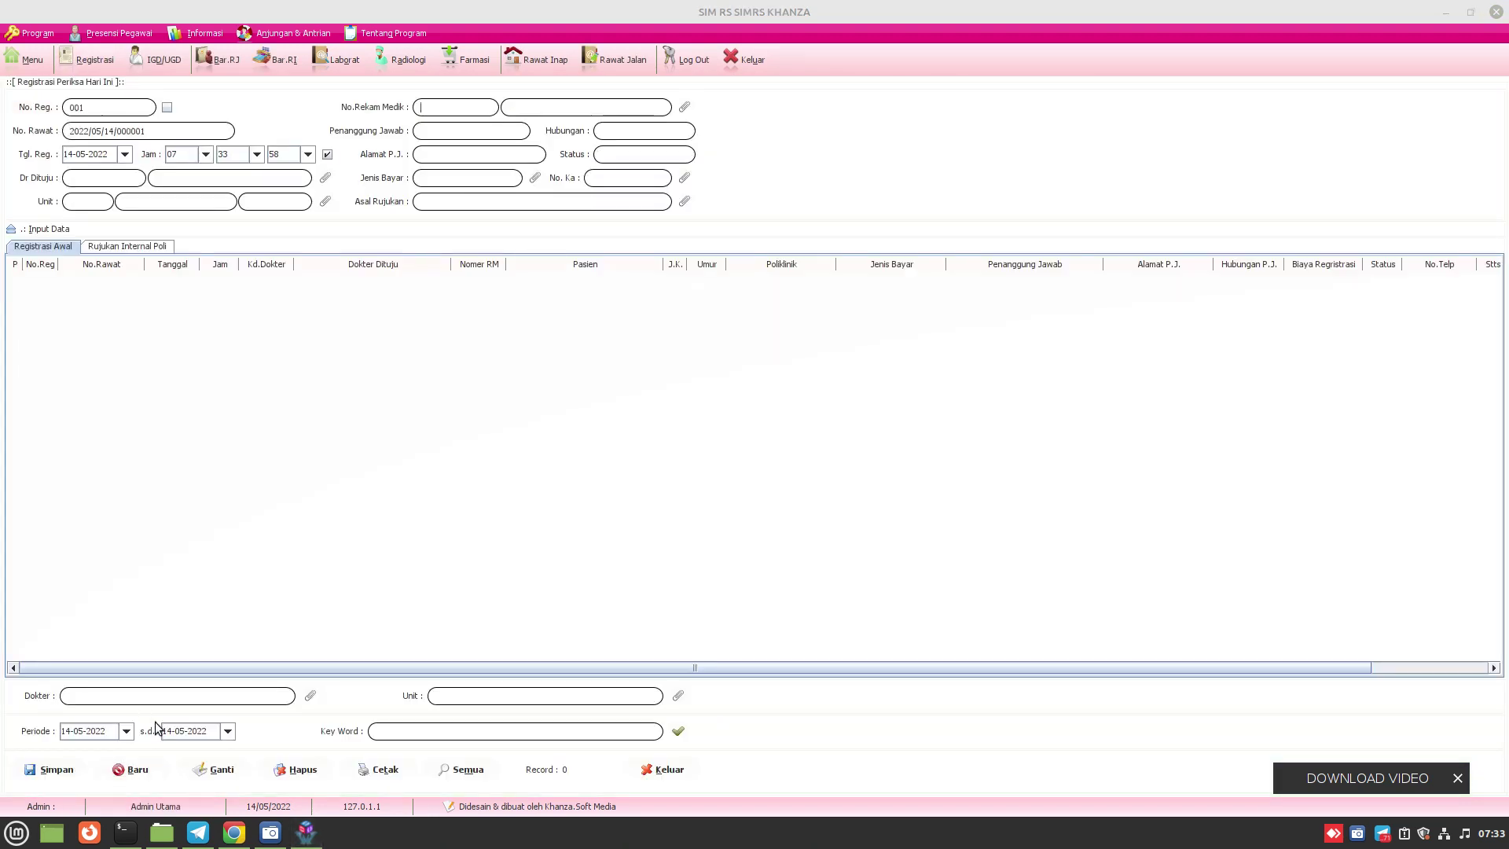
pyautogui.click(684, 109)
pyautogui.click(125, 105)
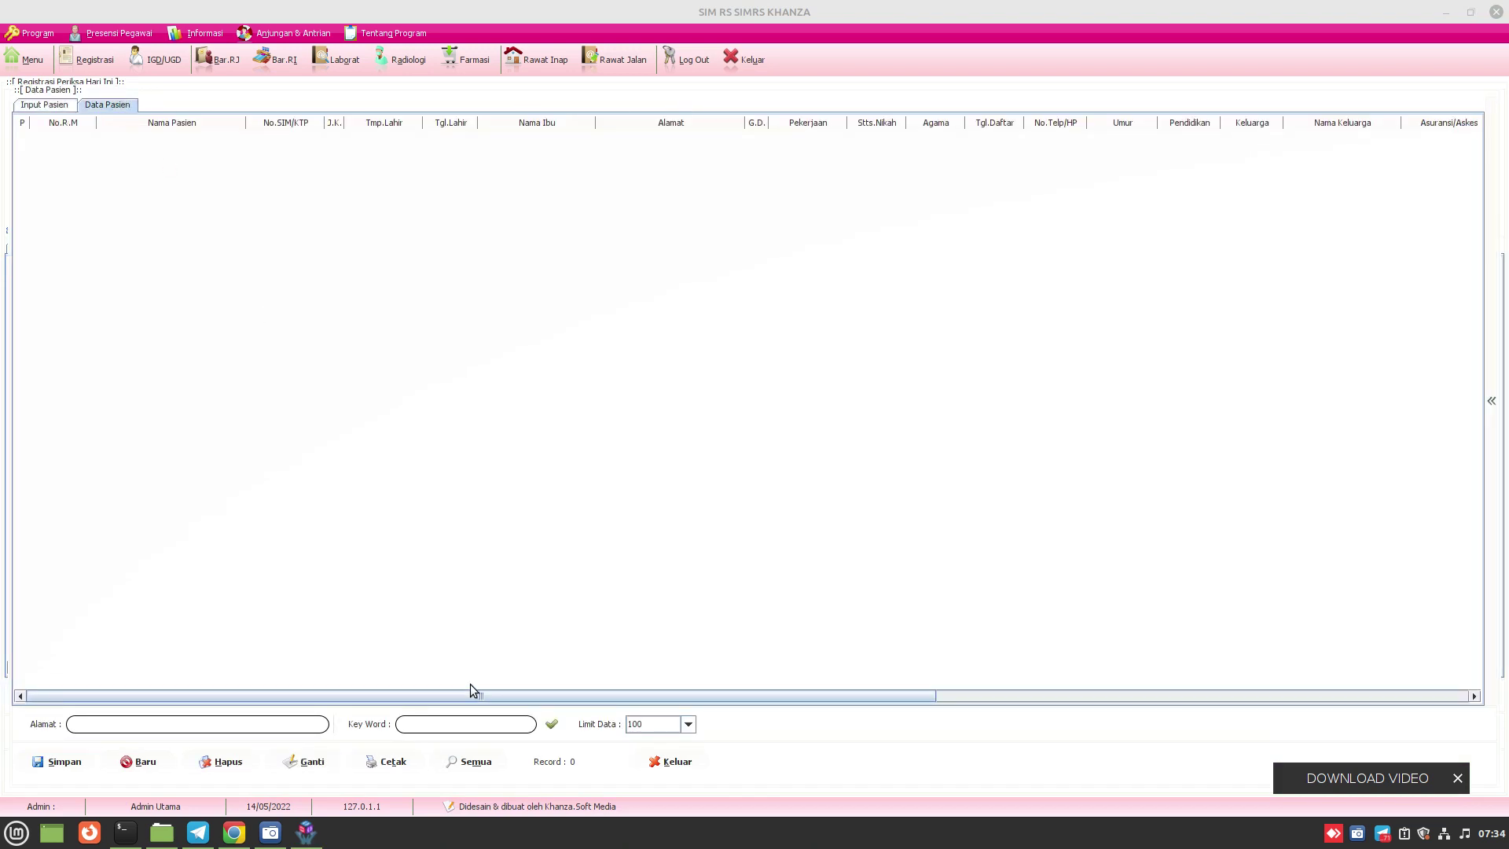
pyautogui.click(551, 724)
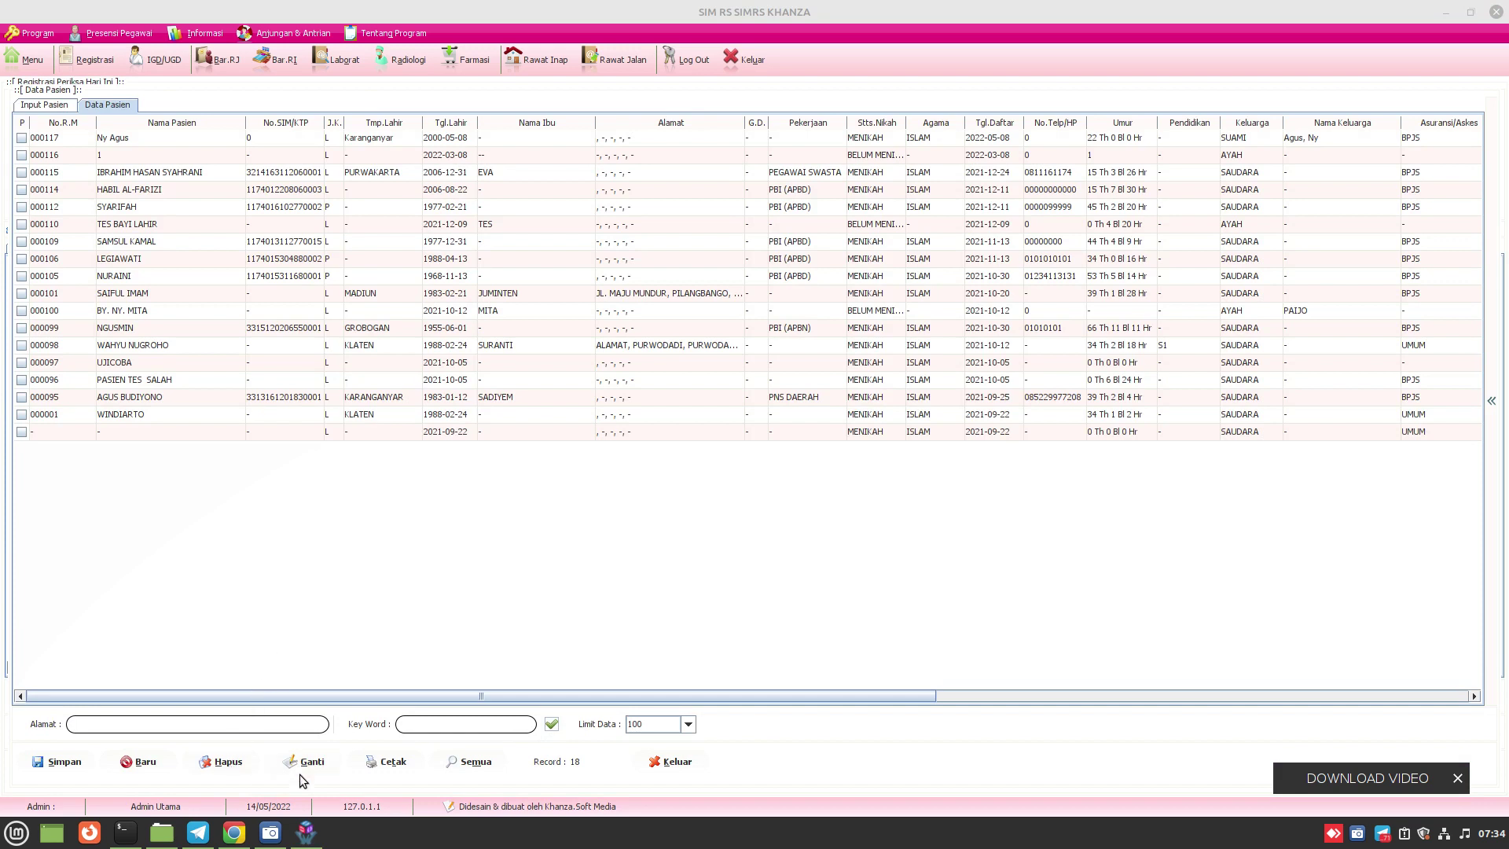
pyautogui.click(388, 766)
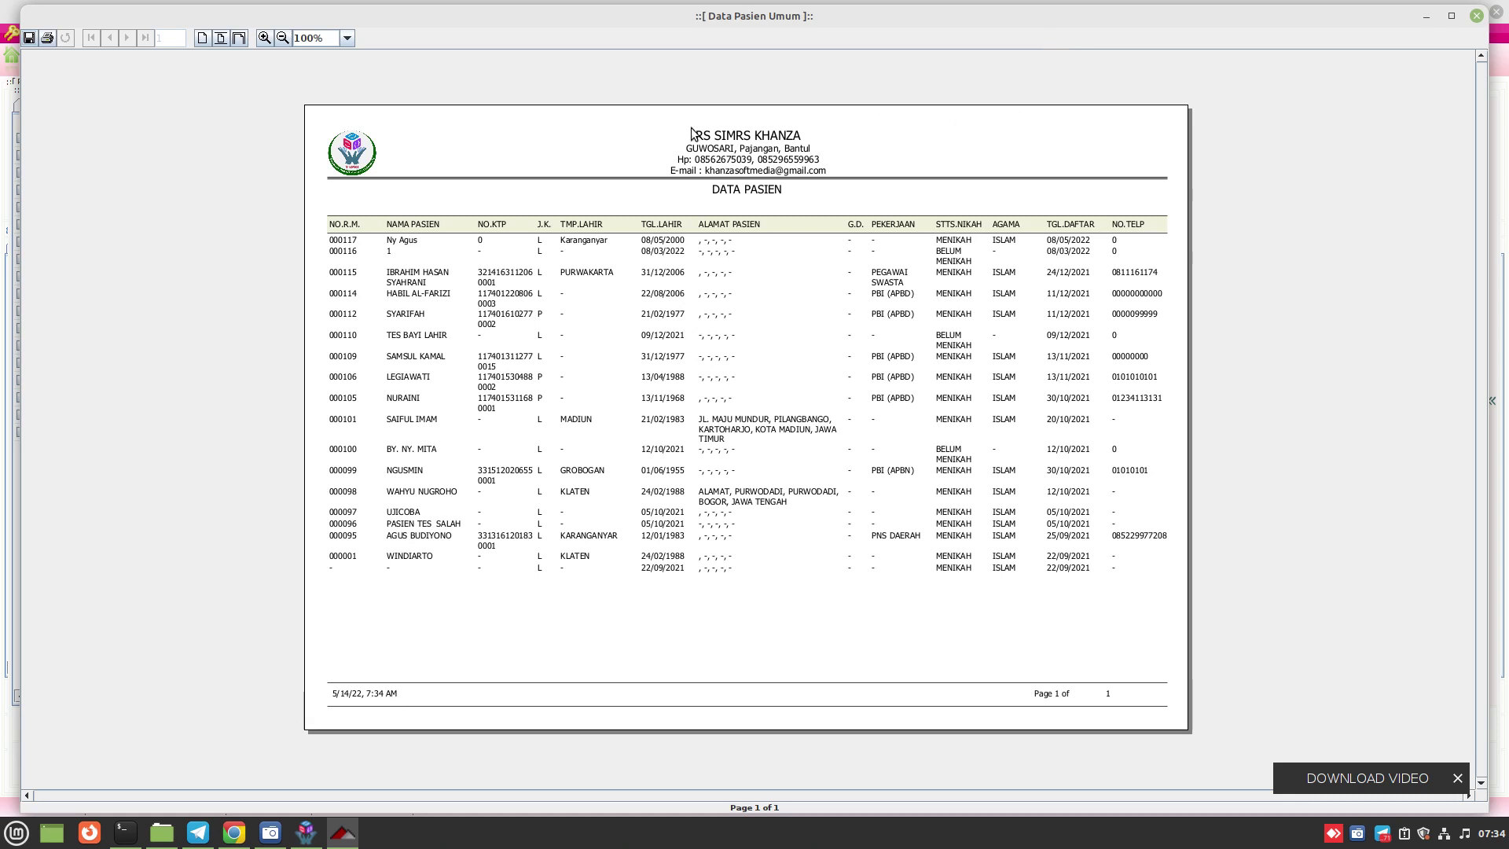
pyautogui.click(1472, 17)
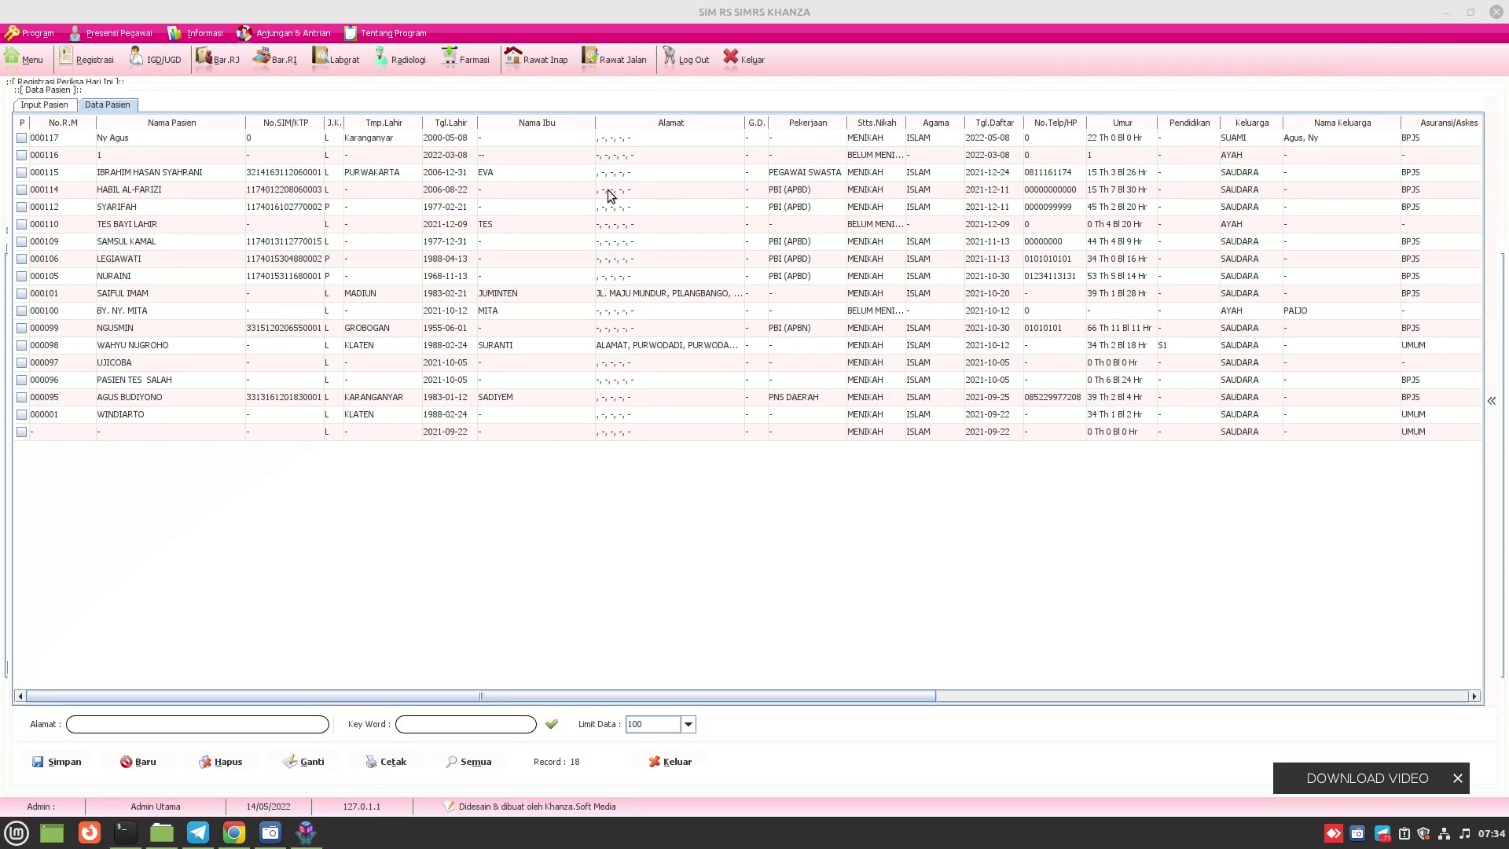
# Rename the report folder in khanzaterbaru to report1.
pyautogui.click(163, 841)
pyautogui.rightClick(417, 154)
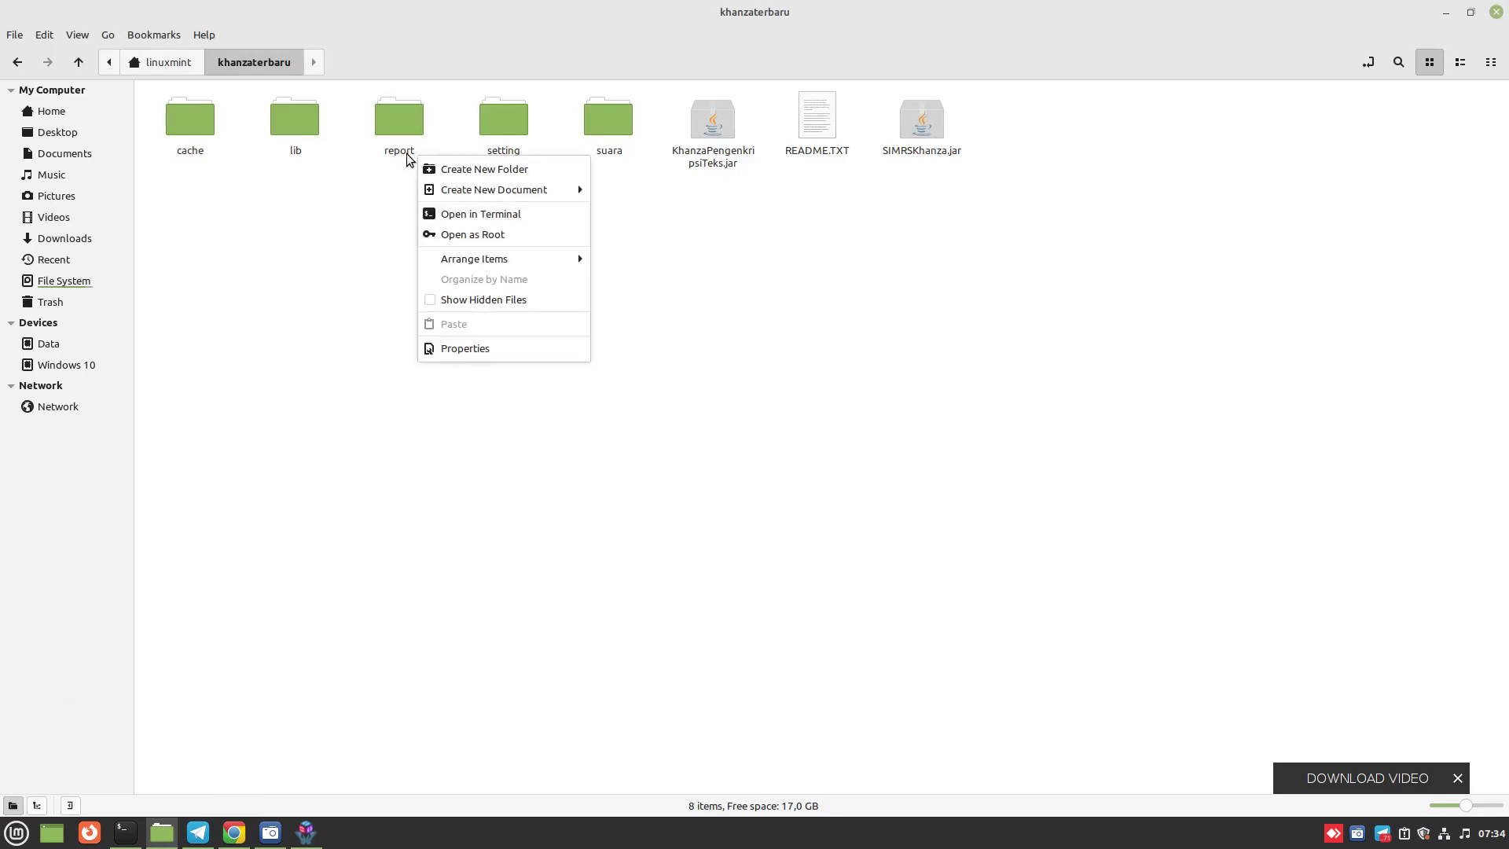
pyautogui.click(405, 153)
pyautogui.rightClick(406, 153)
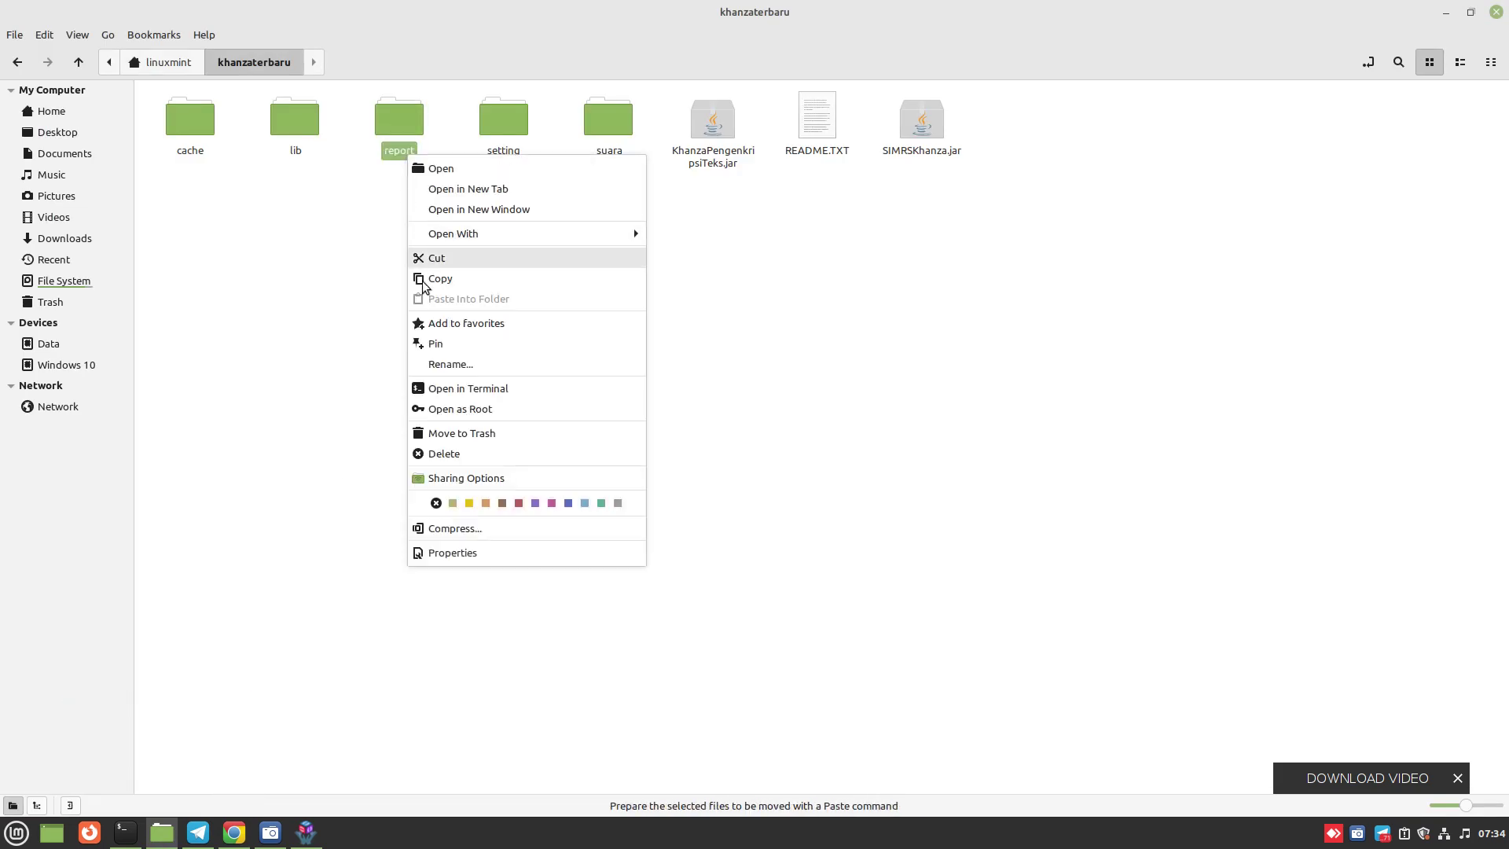
pyautogui.click(452, 364)
pyautogui.click(428, 151)
pyautogui.write('1')
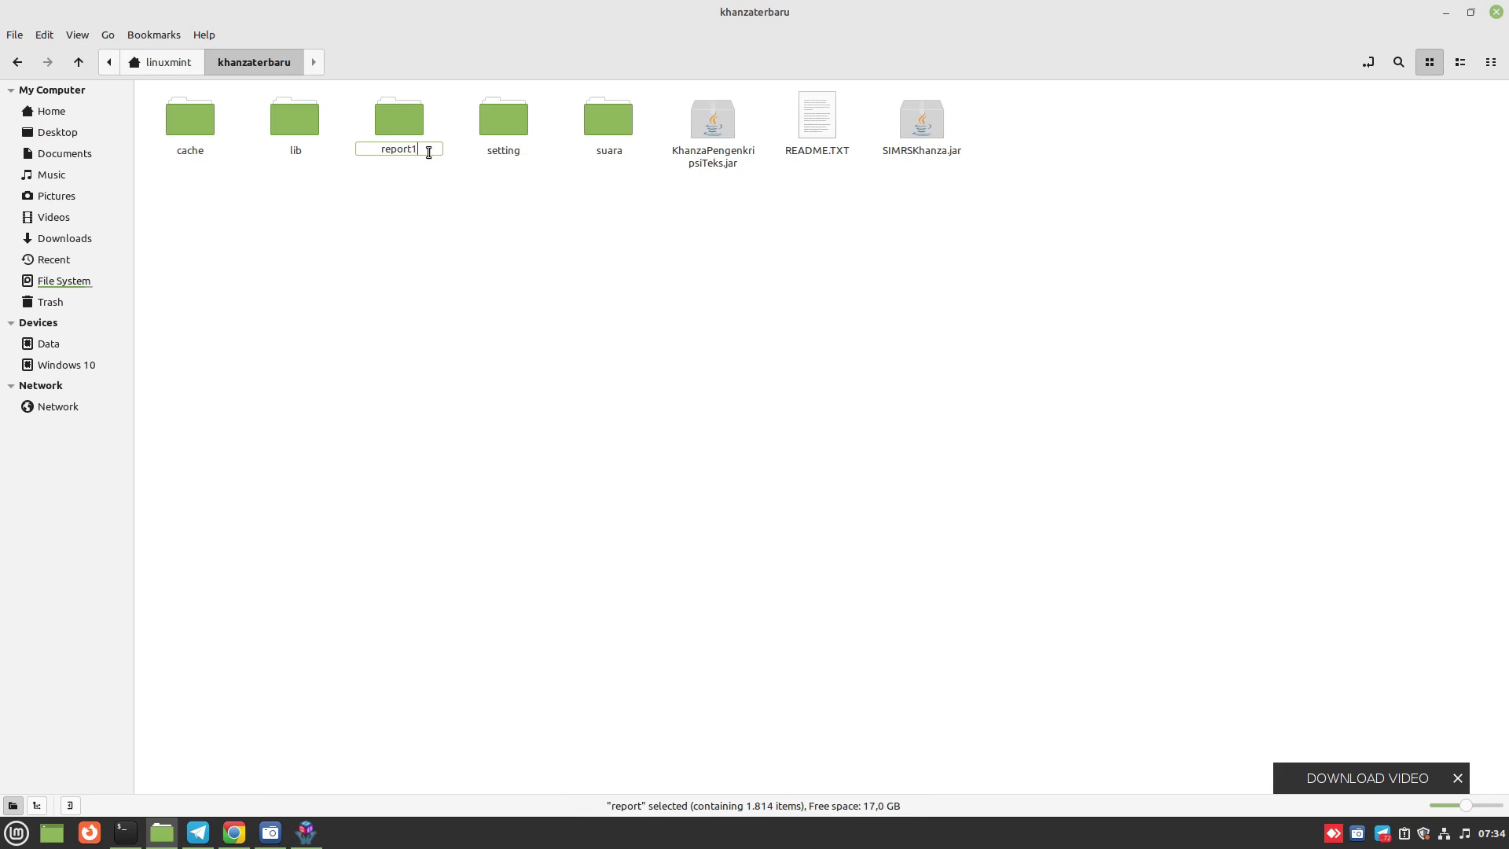
pyautogui.click(497, 230)
# Return to SIMRS Khanza and try to print the patient list from the patient data lookup.
pyautogui.click(306, 833)
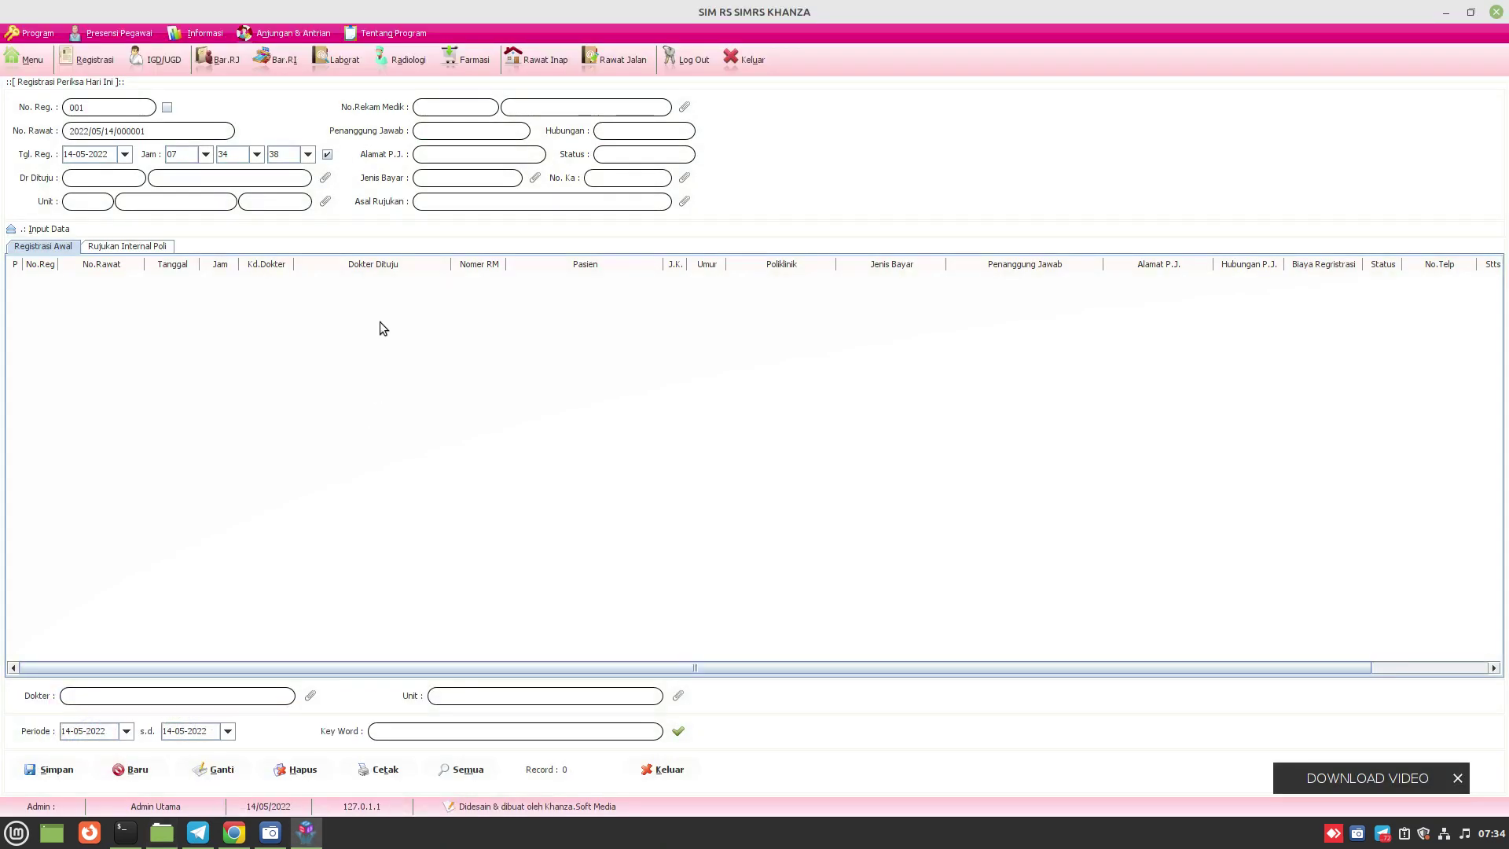
pyautogui.click(687, 110)
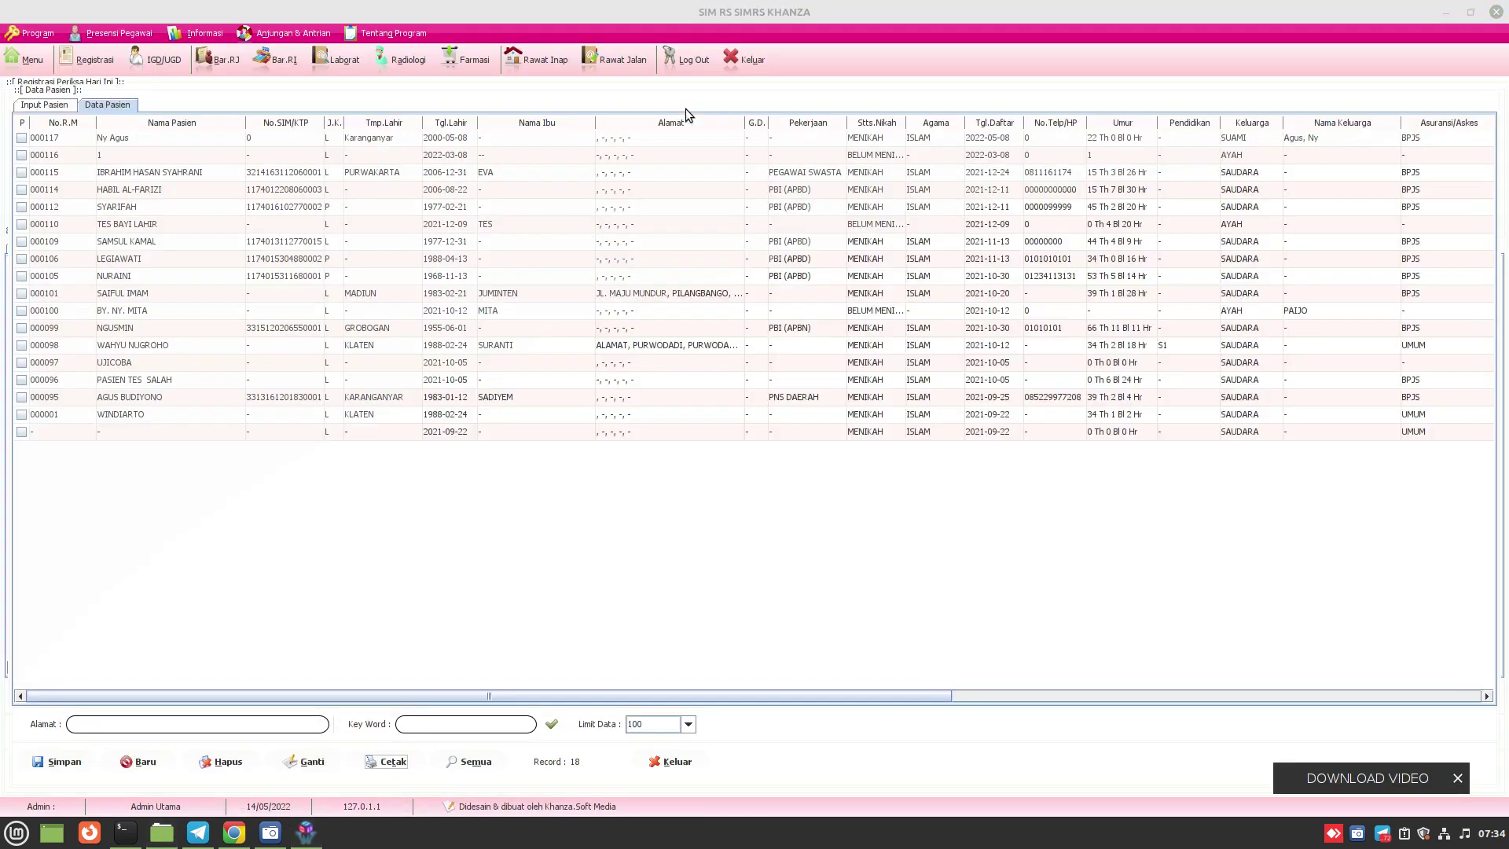
pyautogui.click(387, 762)
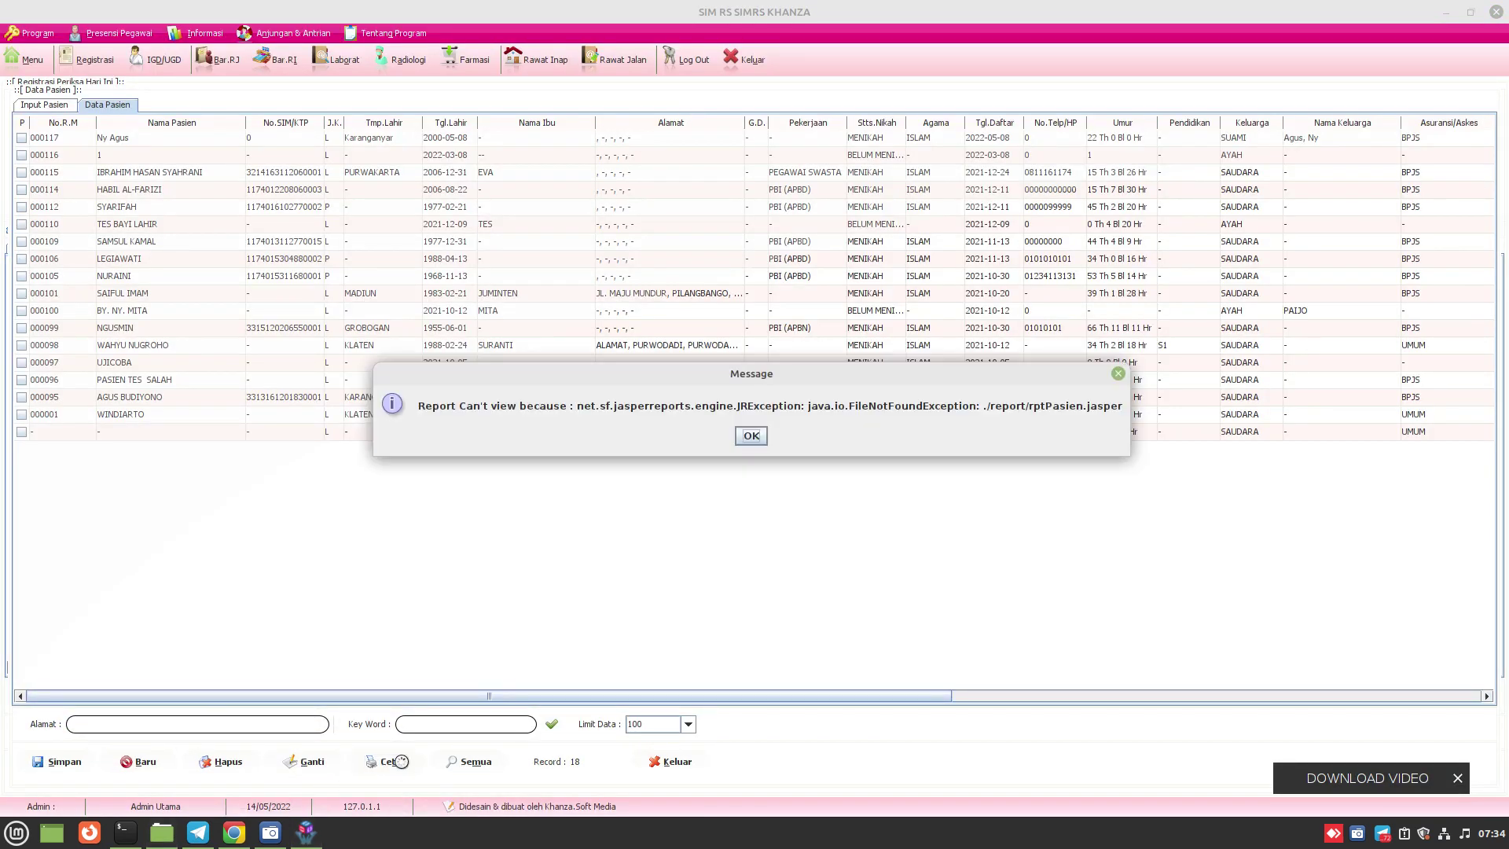
pyautogui.click(1119, 374)
# Restore the report1 folder's name to report in the file manager.
pyautogui.click(162, 833)
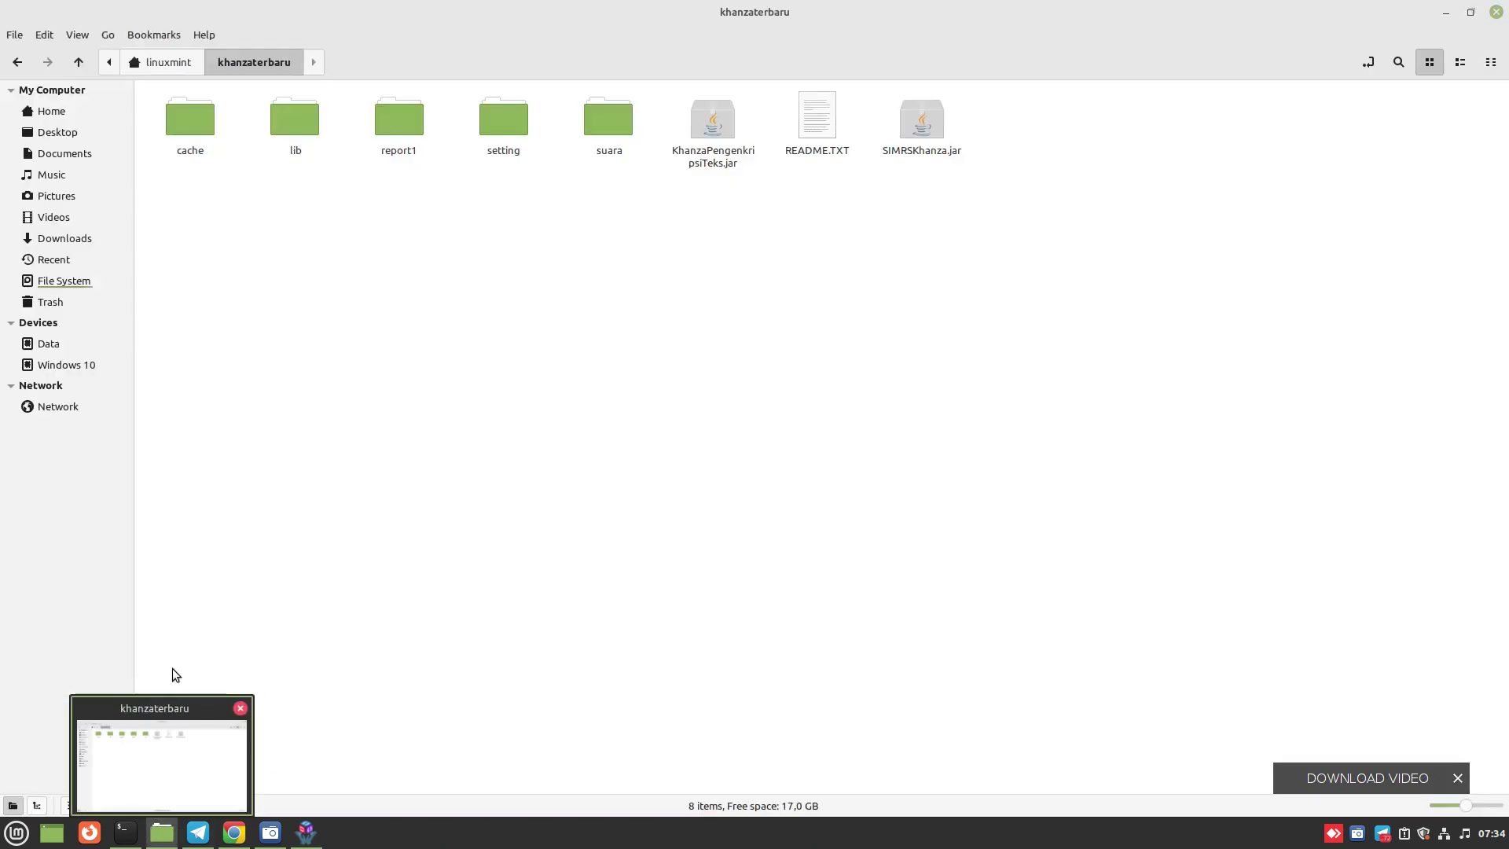
pyautogui.rightClick(395, 151)
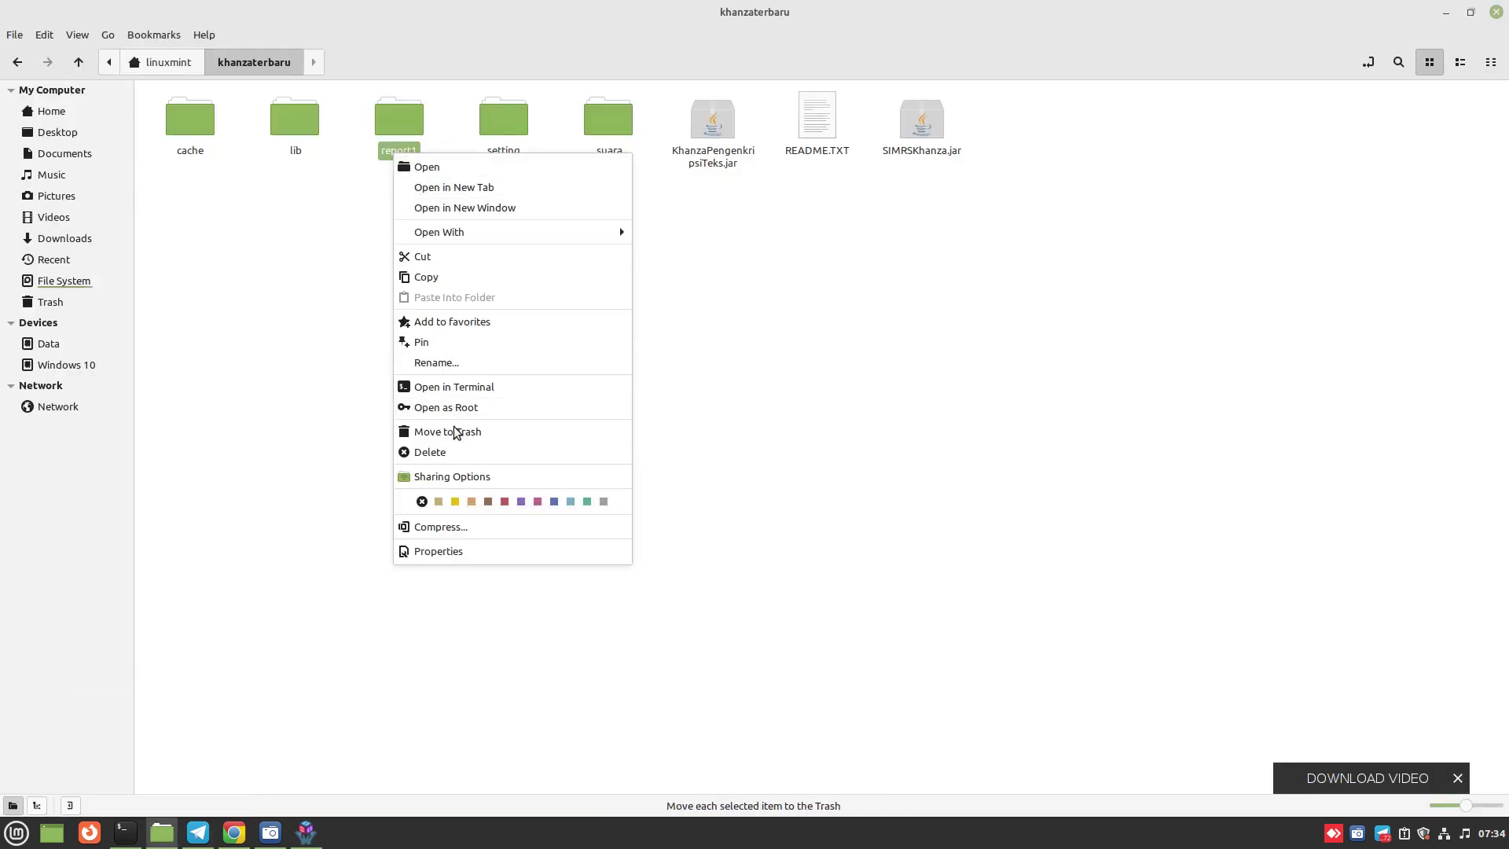
pyautogui.click(461, 363)
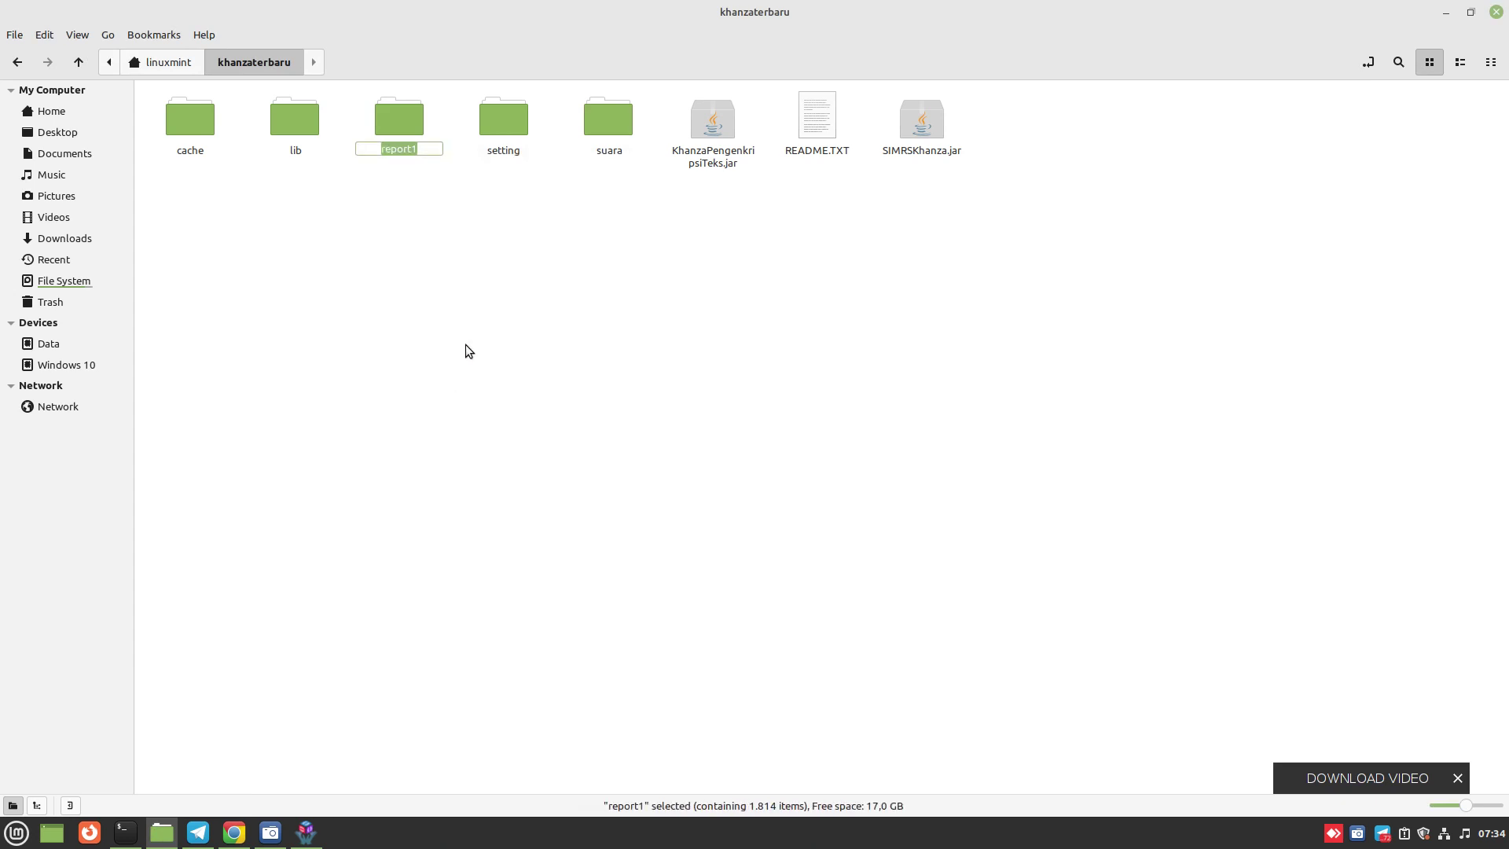
pyautogui.click(434, 155)
pyautogui.press('BackSpace')
pyautogui.press('Return')
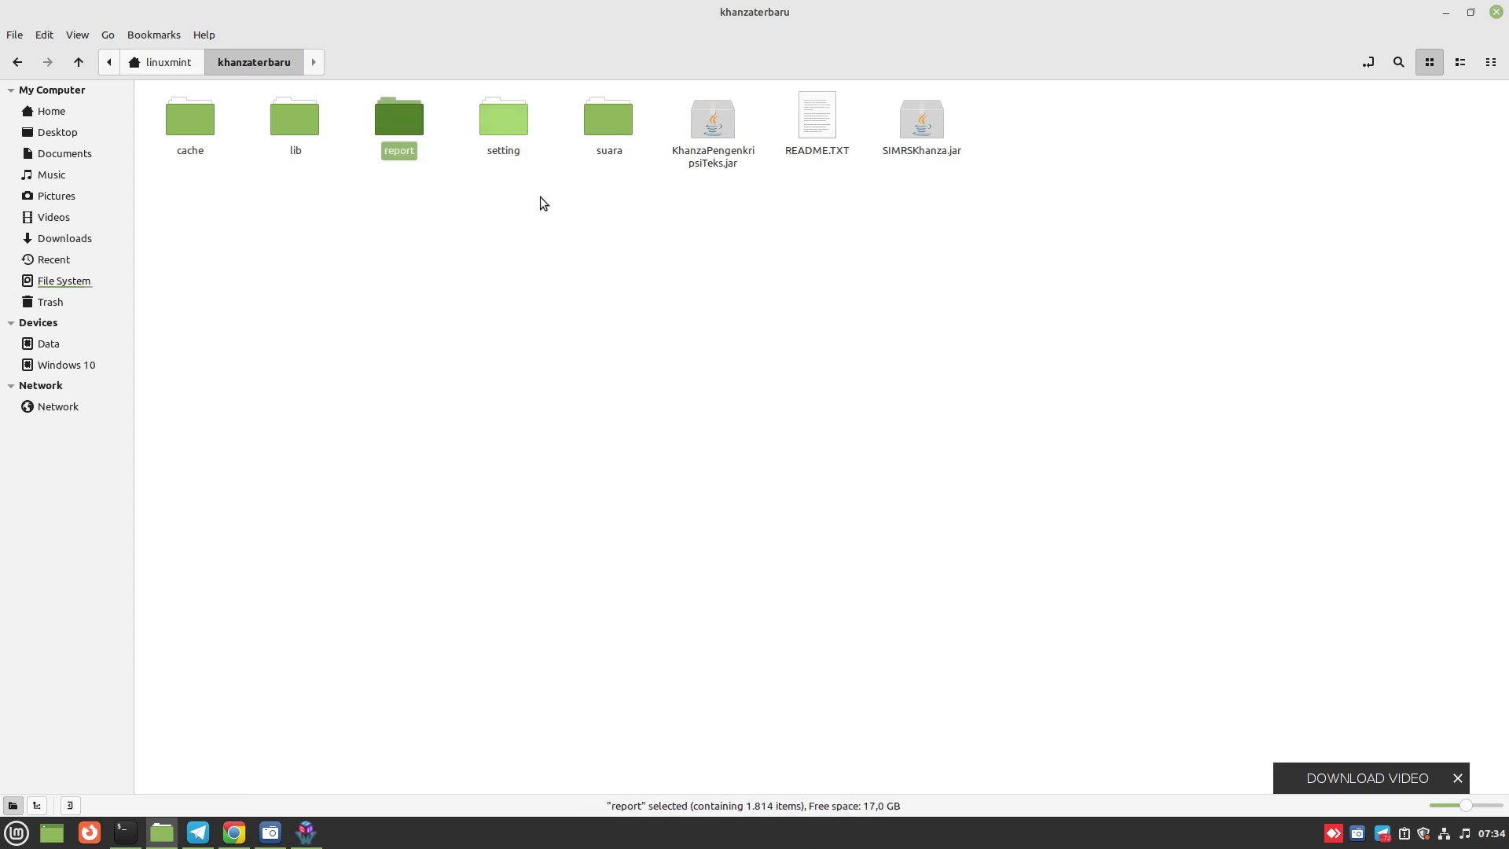
pyautogui.click(540, 196)
# Search the installed applications for "jas" and launch Jaspersoft Studio Community.
pyautogui.click(17, 832)
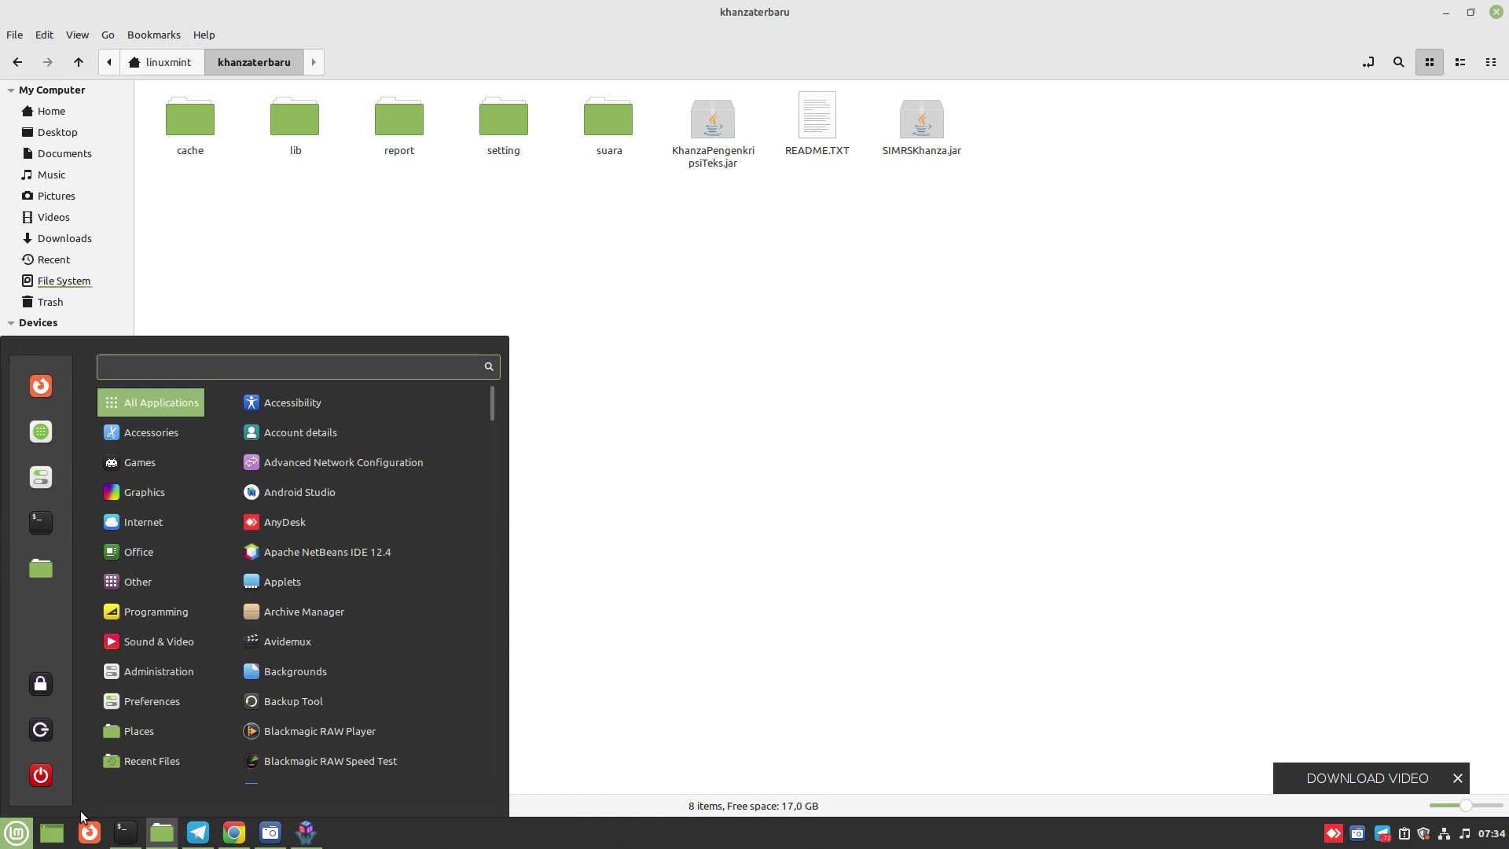
pyautogui.write('japs')
pyautogui.press('BackSpace')
pyautogui.press('BackSpace')
pyautogui.write('s')
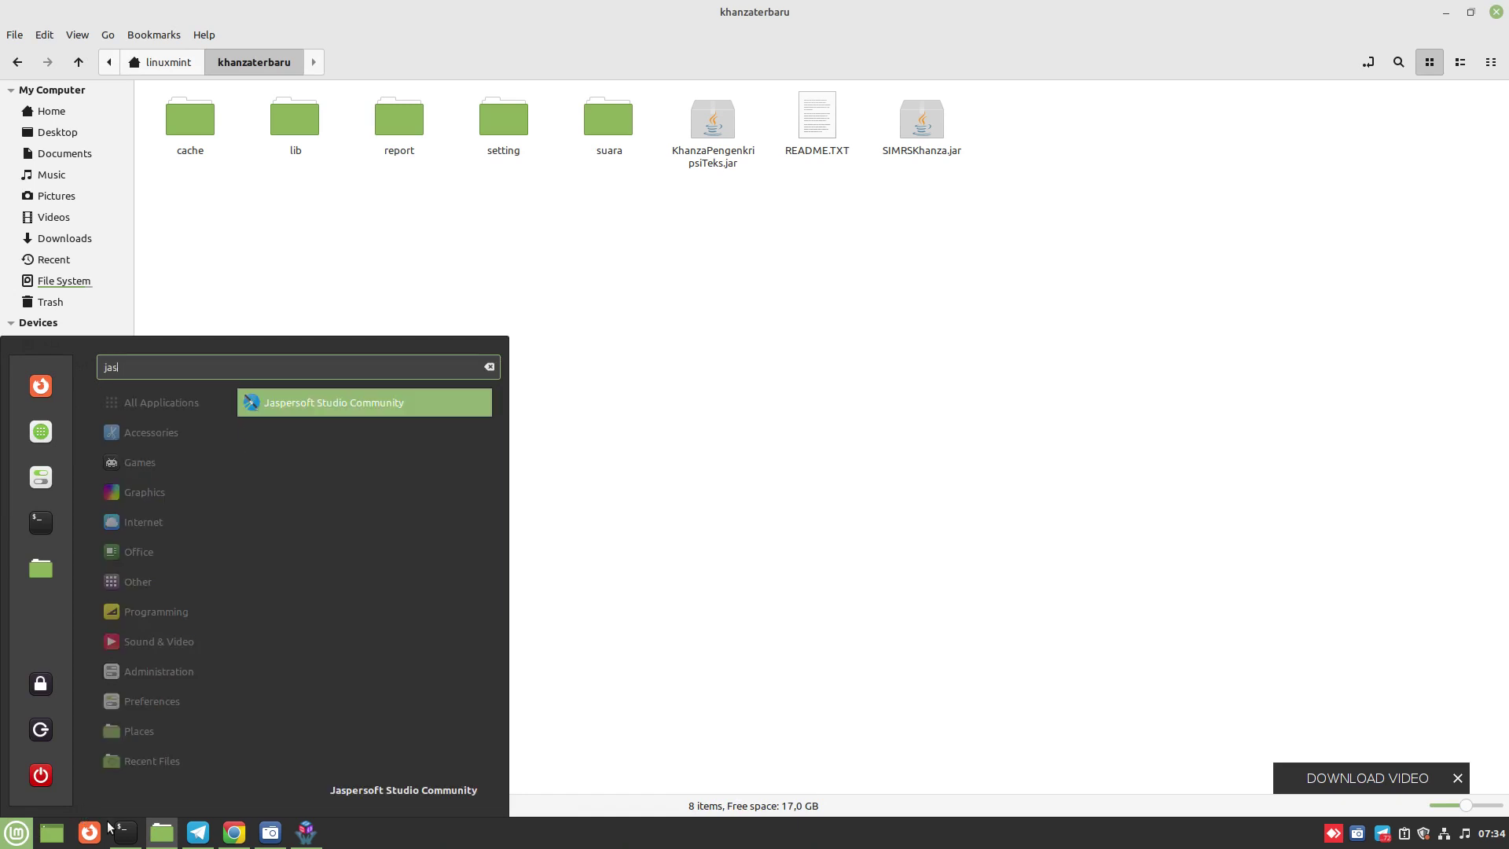
pyautogui.click(348, 411)
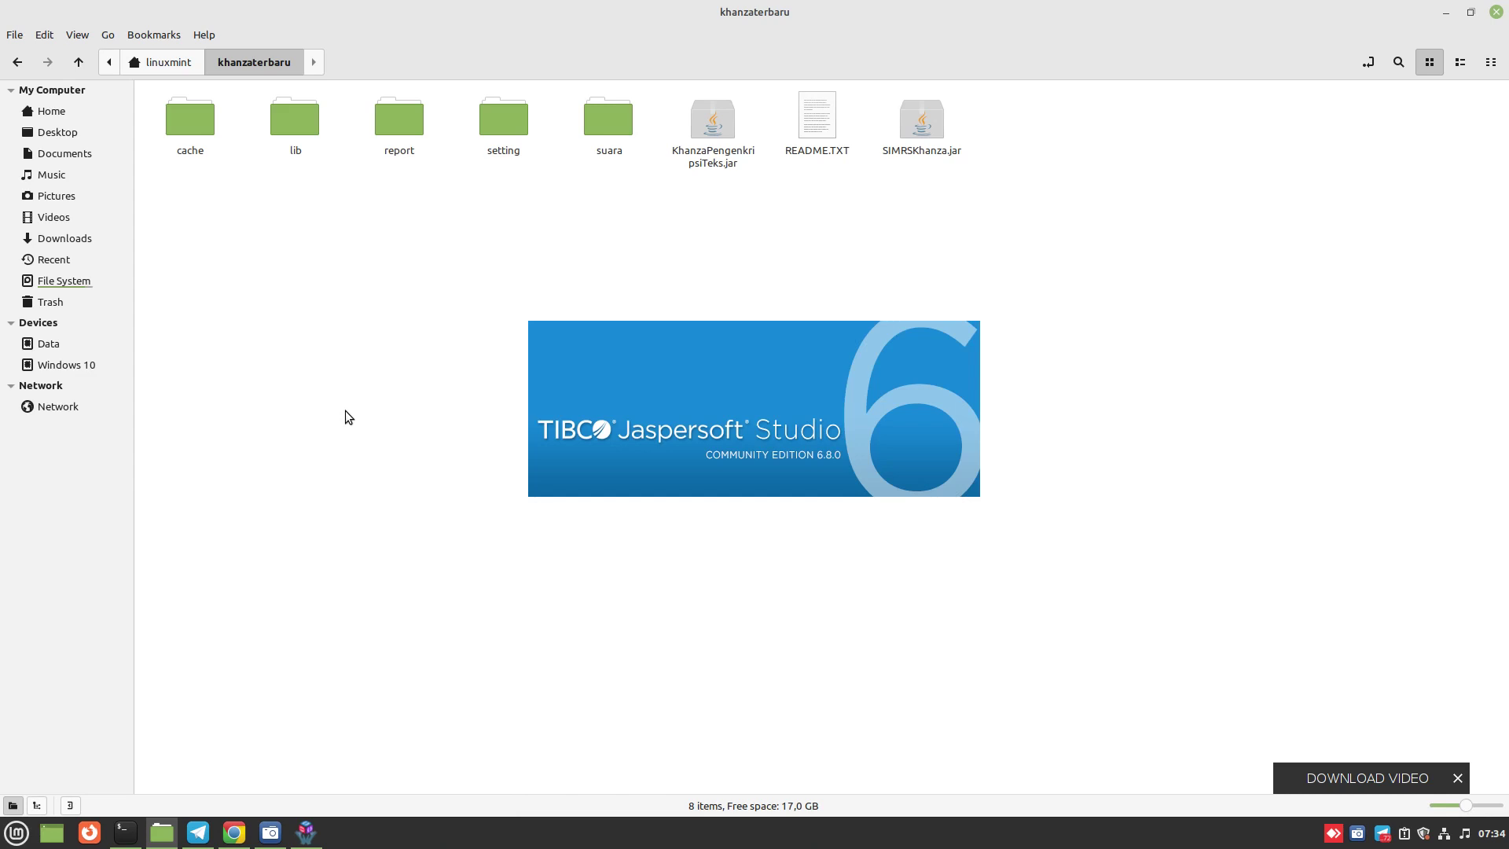
# Close Google Chrome and relaunch it with the first user profile.
pyautogui.rightClick(242, 842)
pyautogui.click(229, 800)
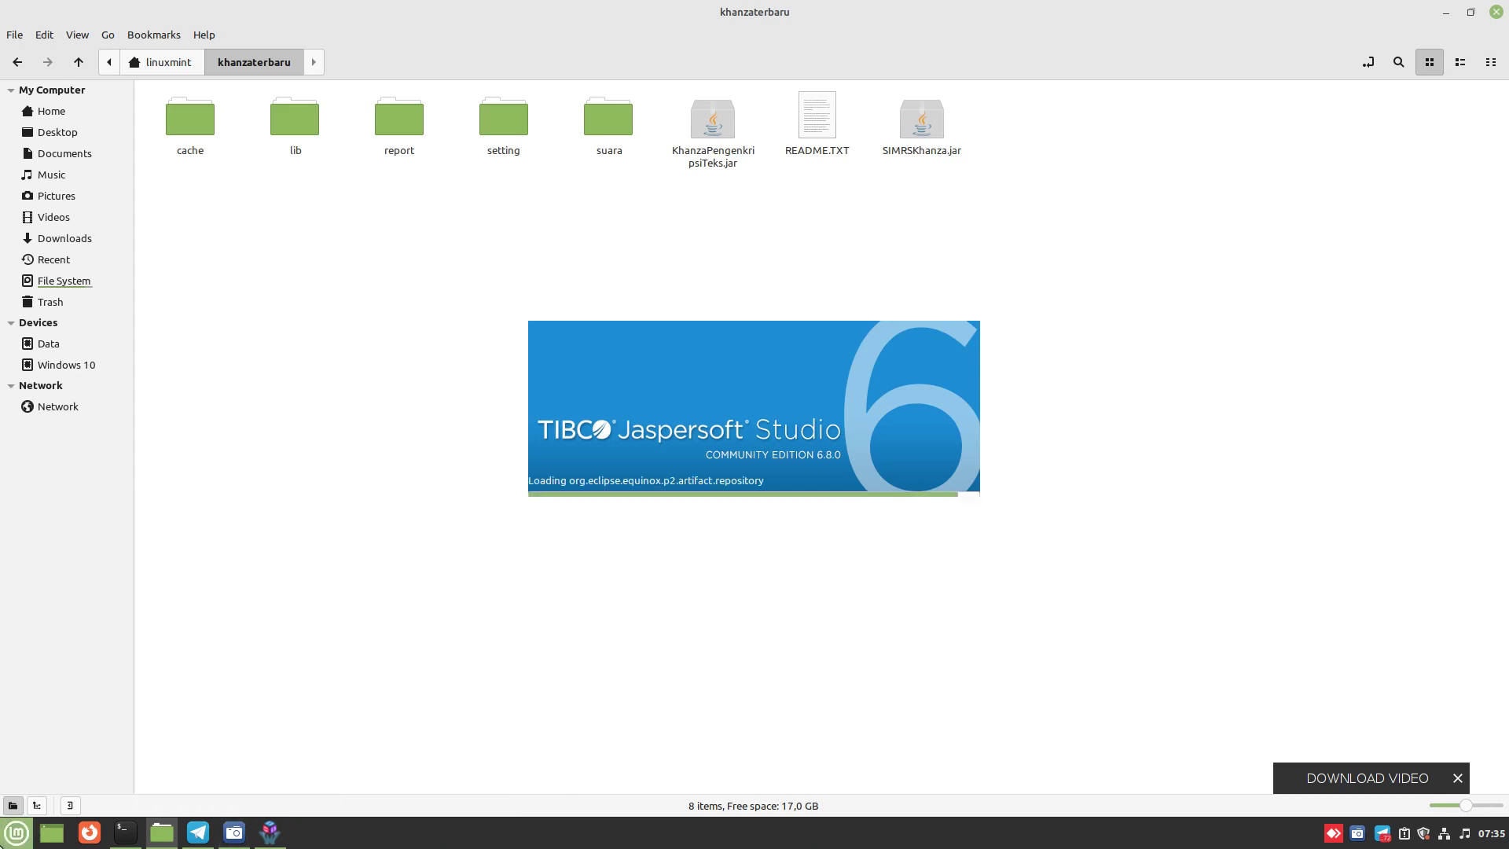
pyautogui.click(16, 842)
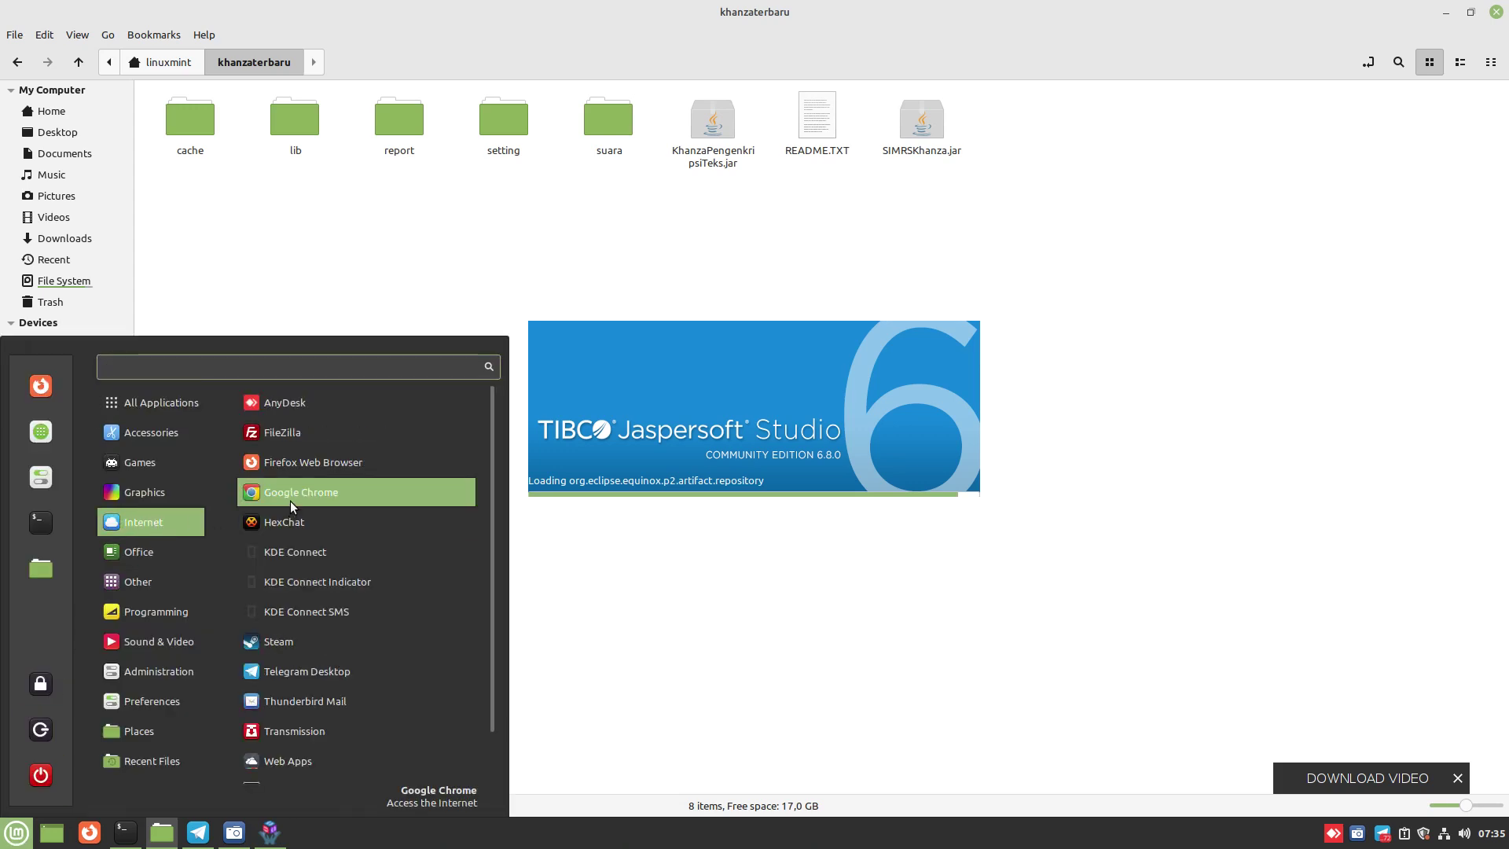
pyautogui.click(292, 495)
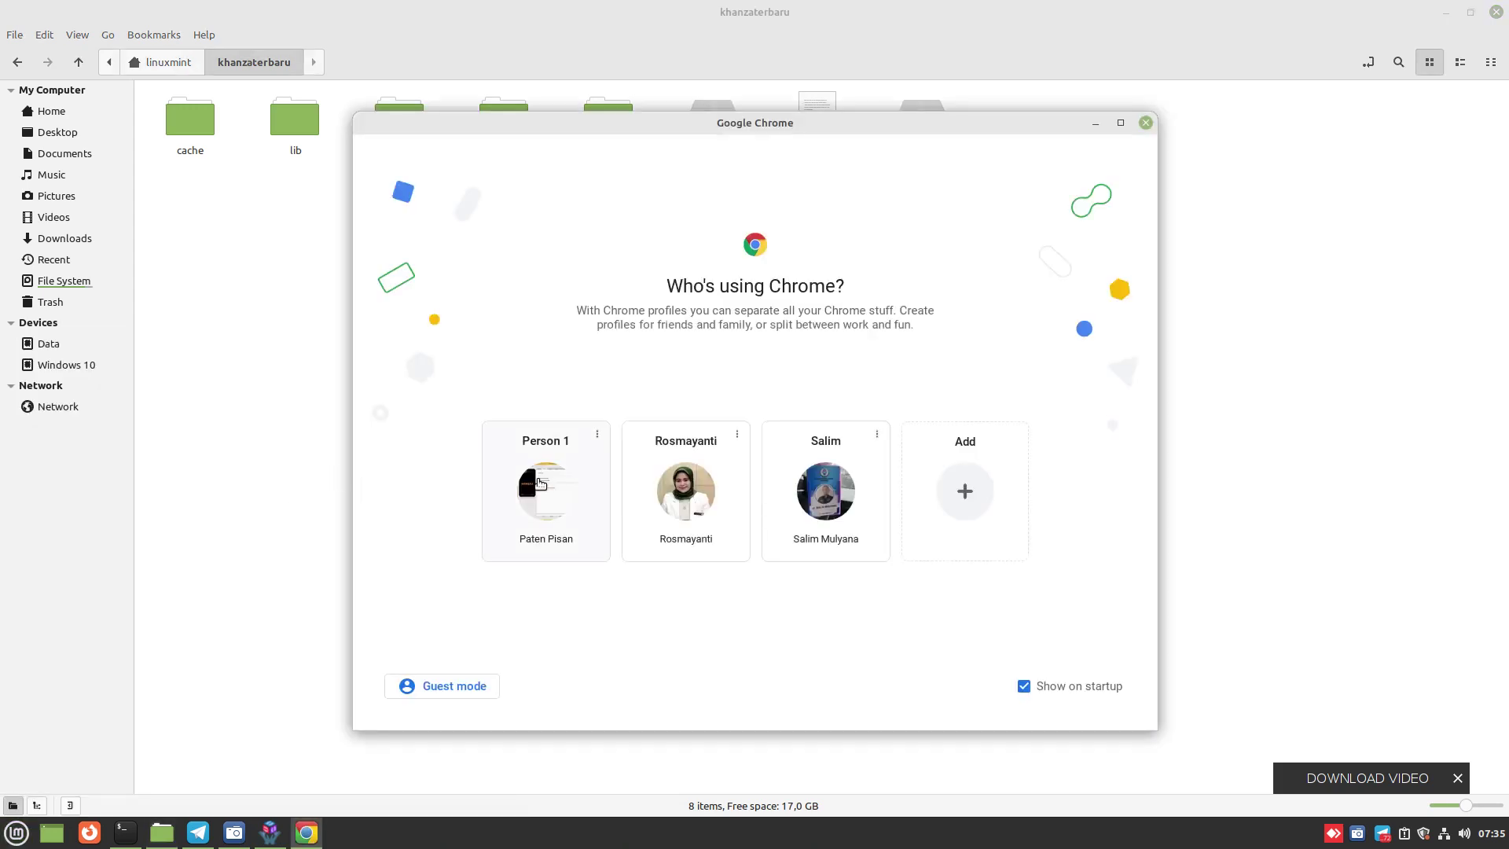
pyautogui.click(539, 481)
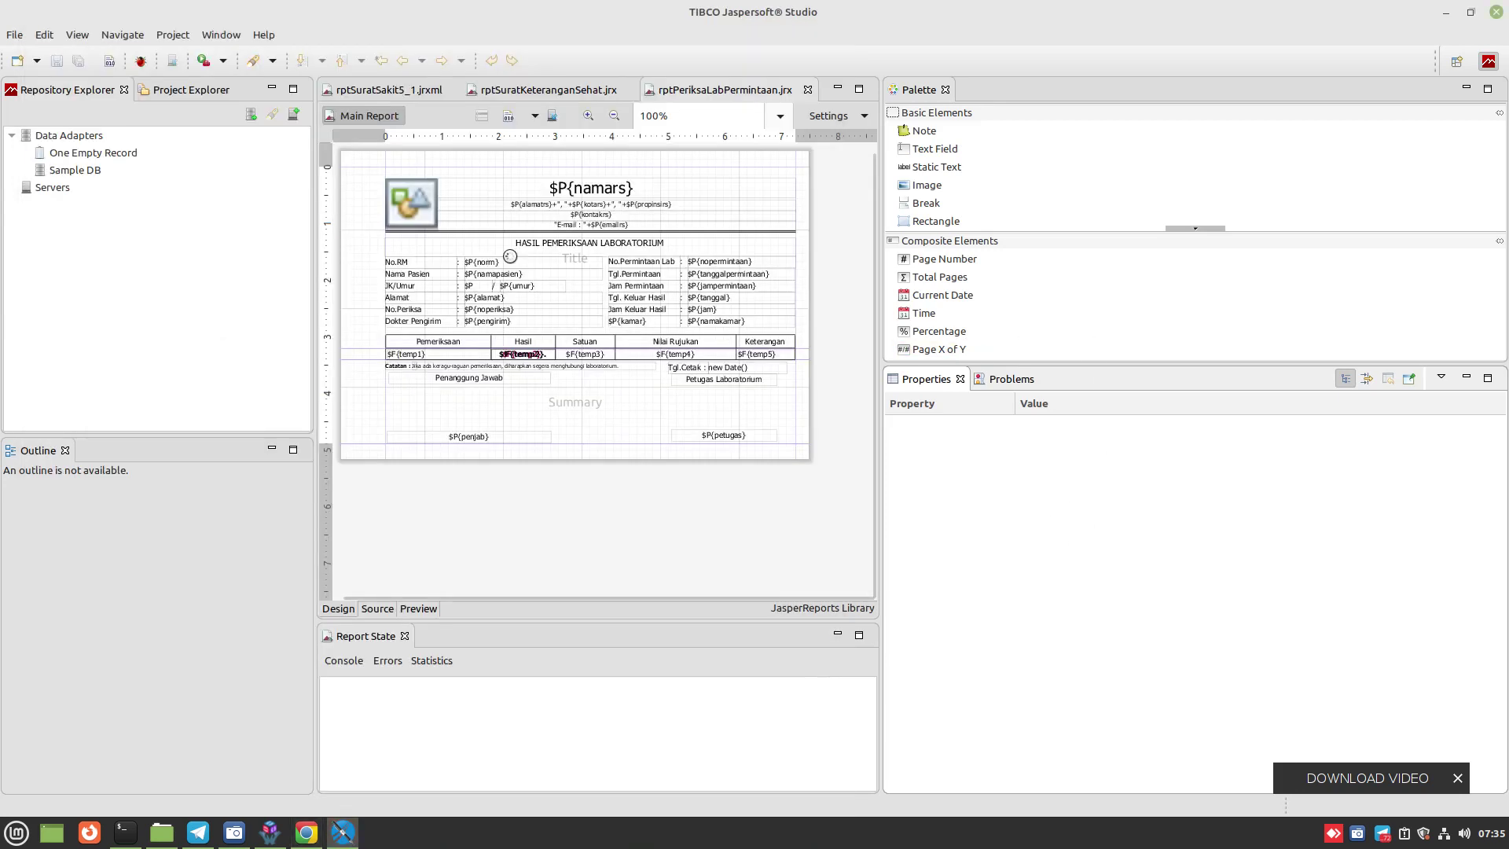
# Open rptPasien.jrxml from the khanzaterbaru/report folder in Jaspersoft Studio, finding it with the search "rptpasien".
pyautogui.click(14, 34)
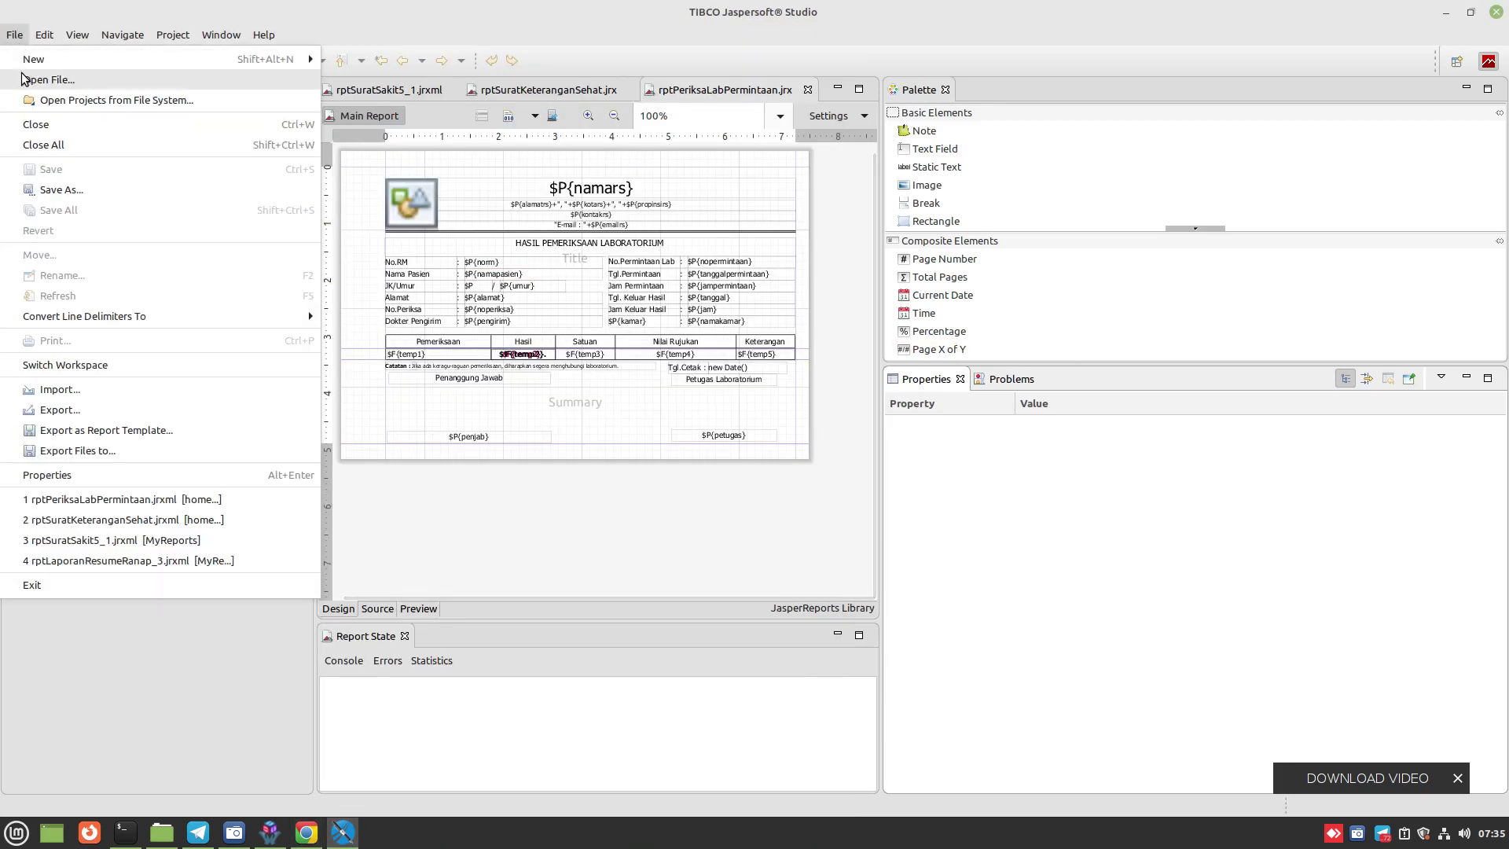
pyautogui.click(22, 75)
pyautogui.doubleClick(513, 202)
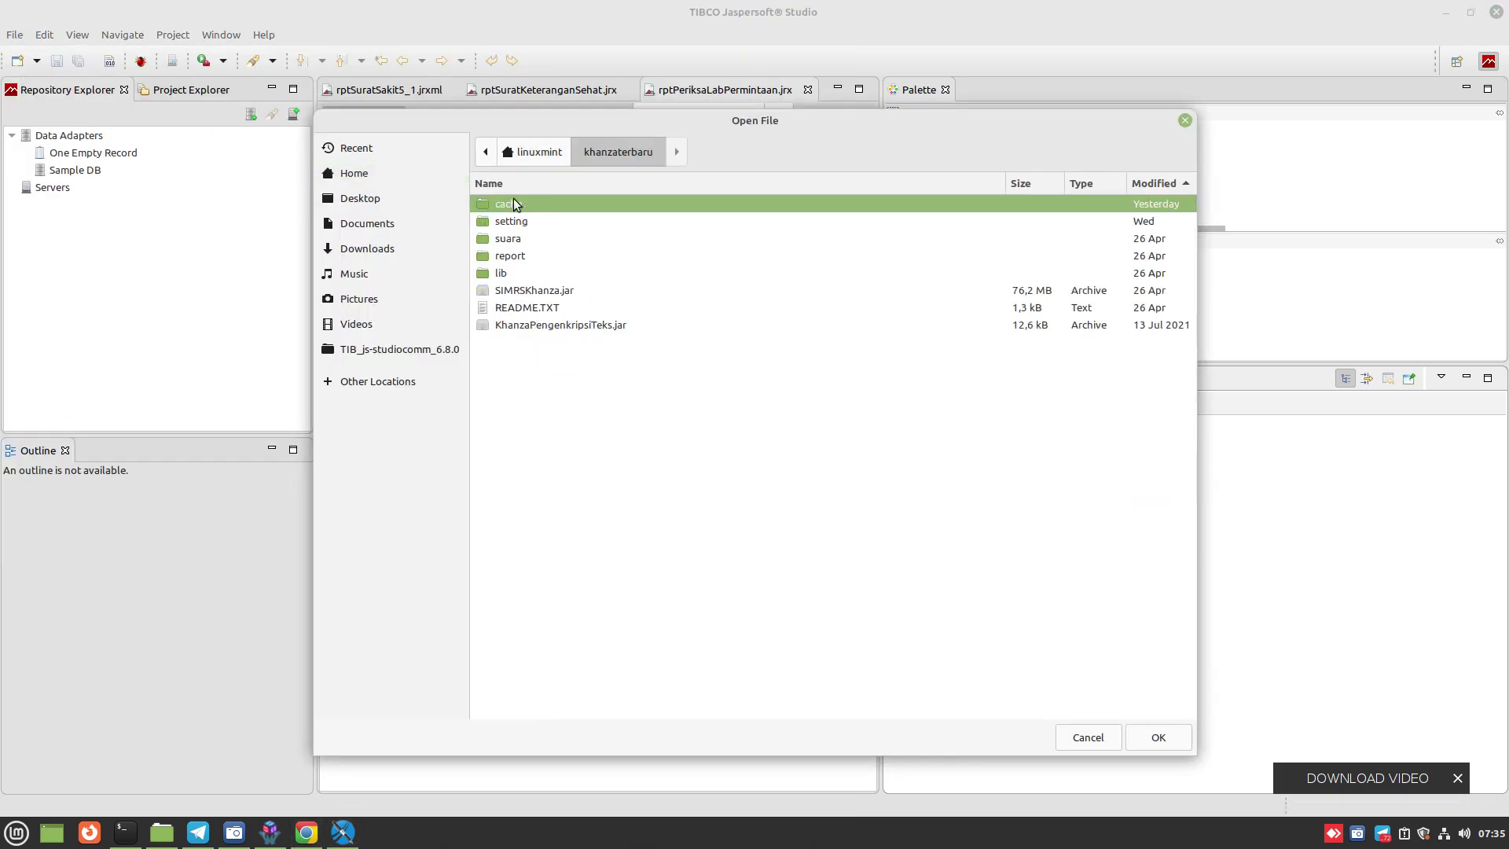
pyautogui.doubleClick(512, 256)
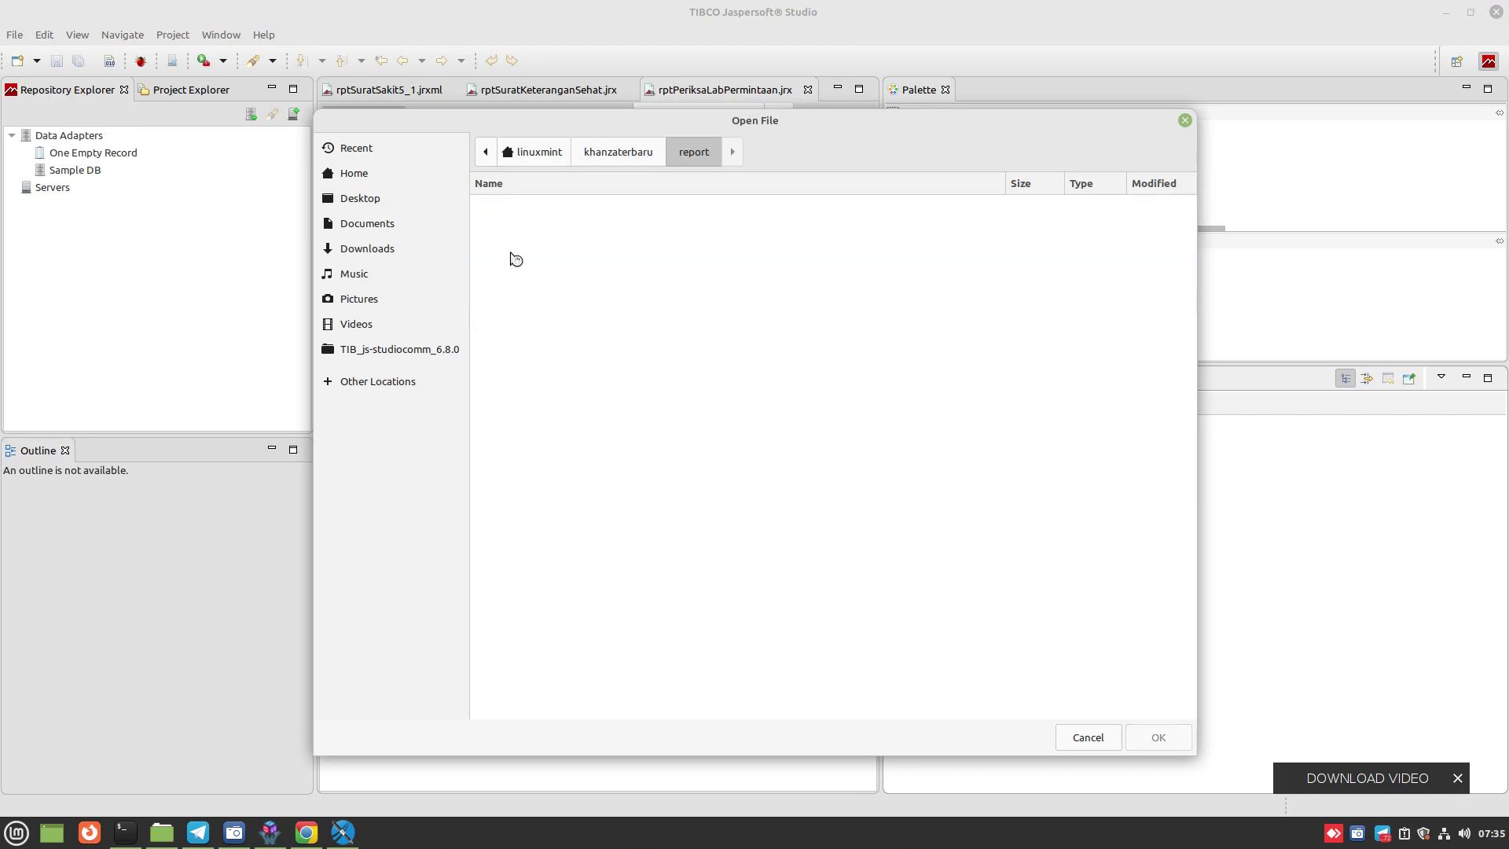
pyautogui.write('rptpasien')
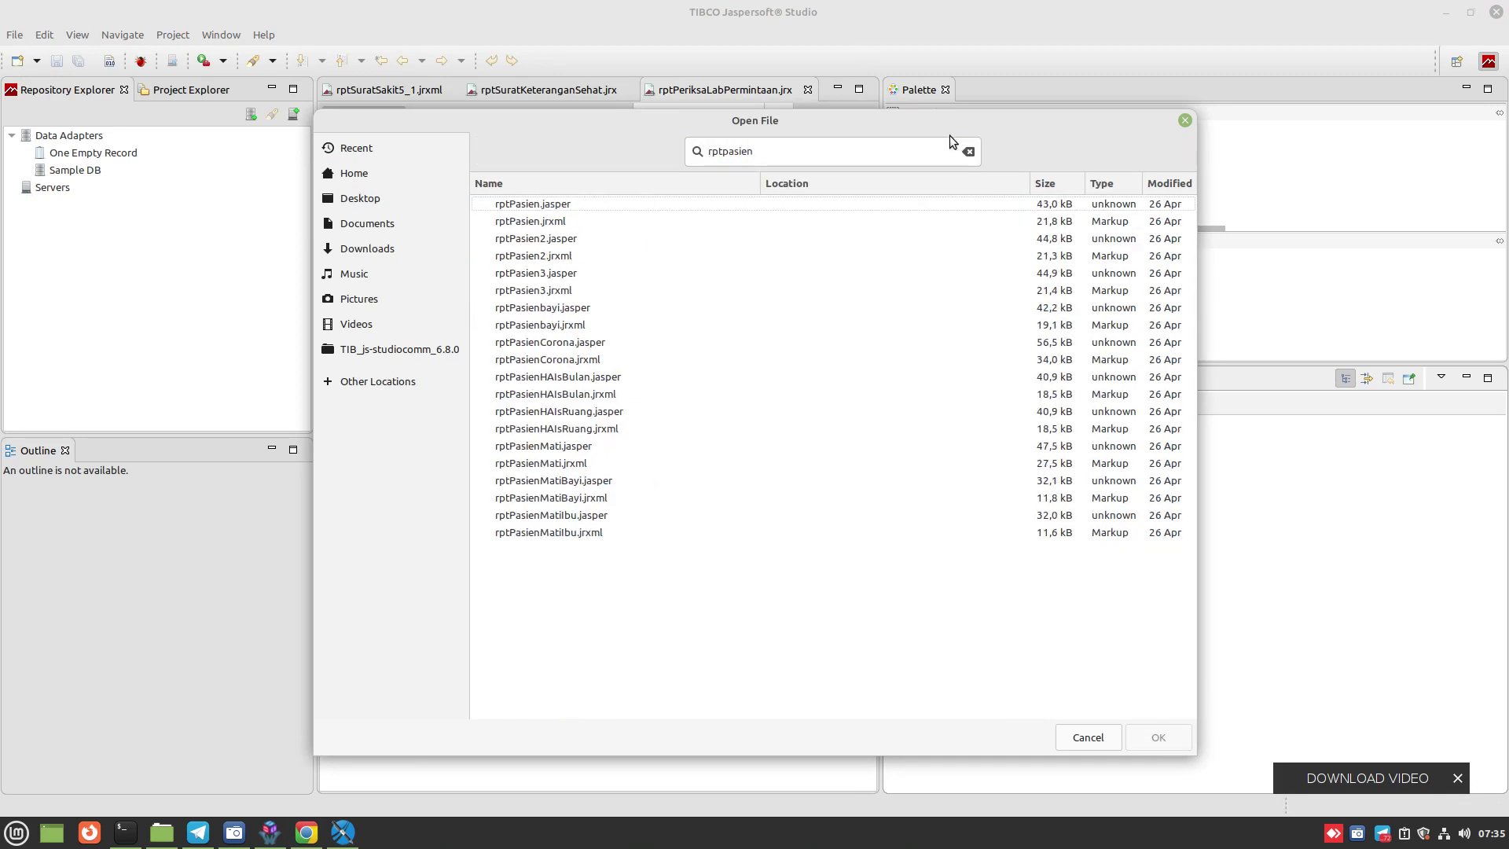
pyautogui.click(552, 220)
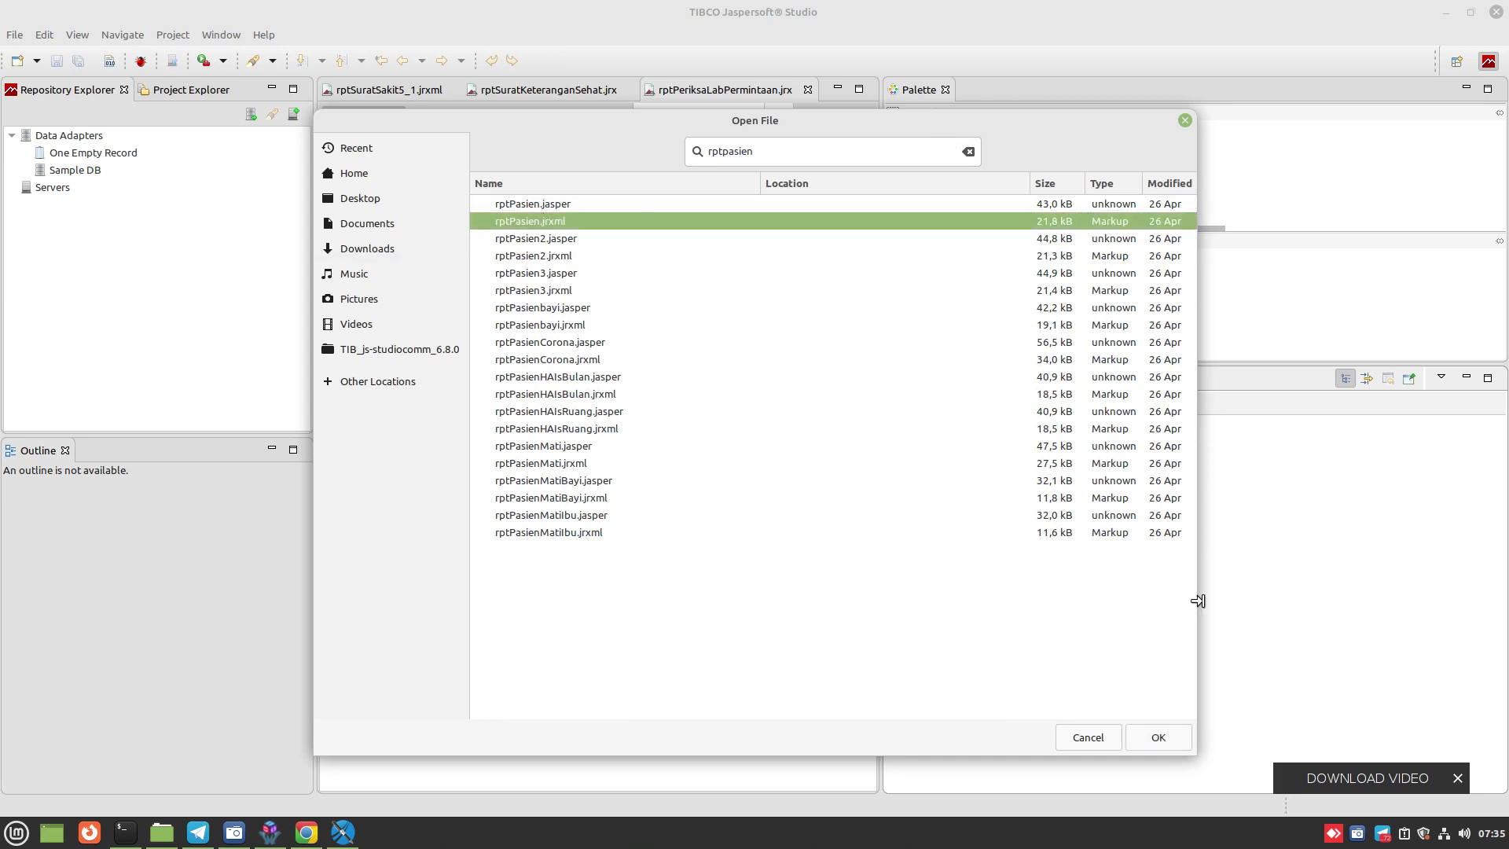
pyautogui.click(1162, 736)
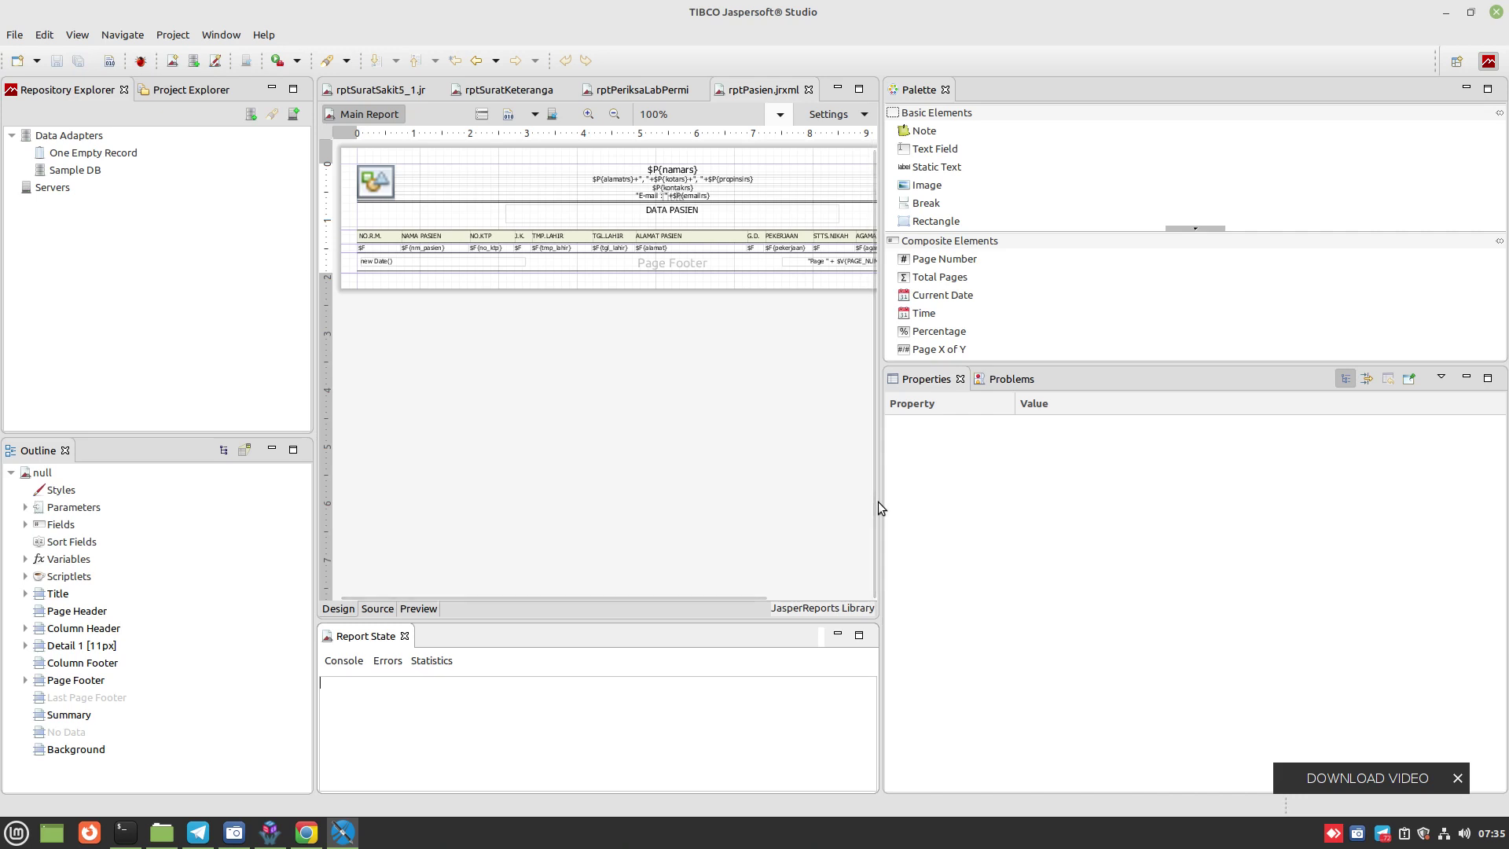
# Widen the report design area and place a new Image element at the right end of the Title band.
pyautogui.moveTo(879, 507); pyautogui.dragTo(1256, 475)
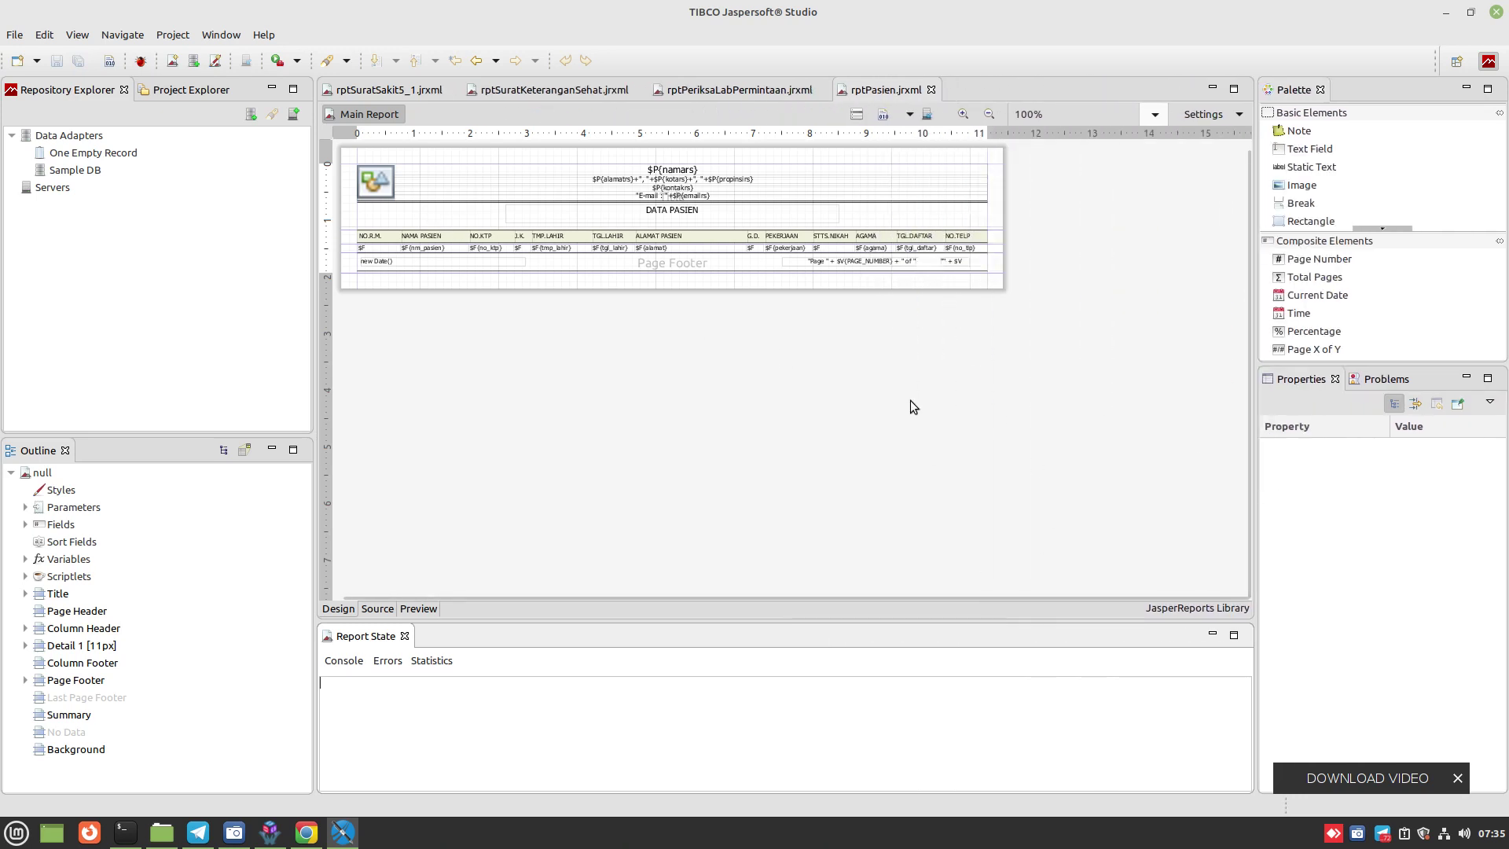
pyautogui.click(1058, 183)
pyautogui.moveTo(1292, 185); pyautogui.dragTo(934, 168)
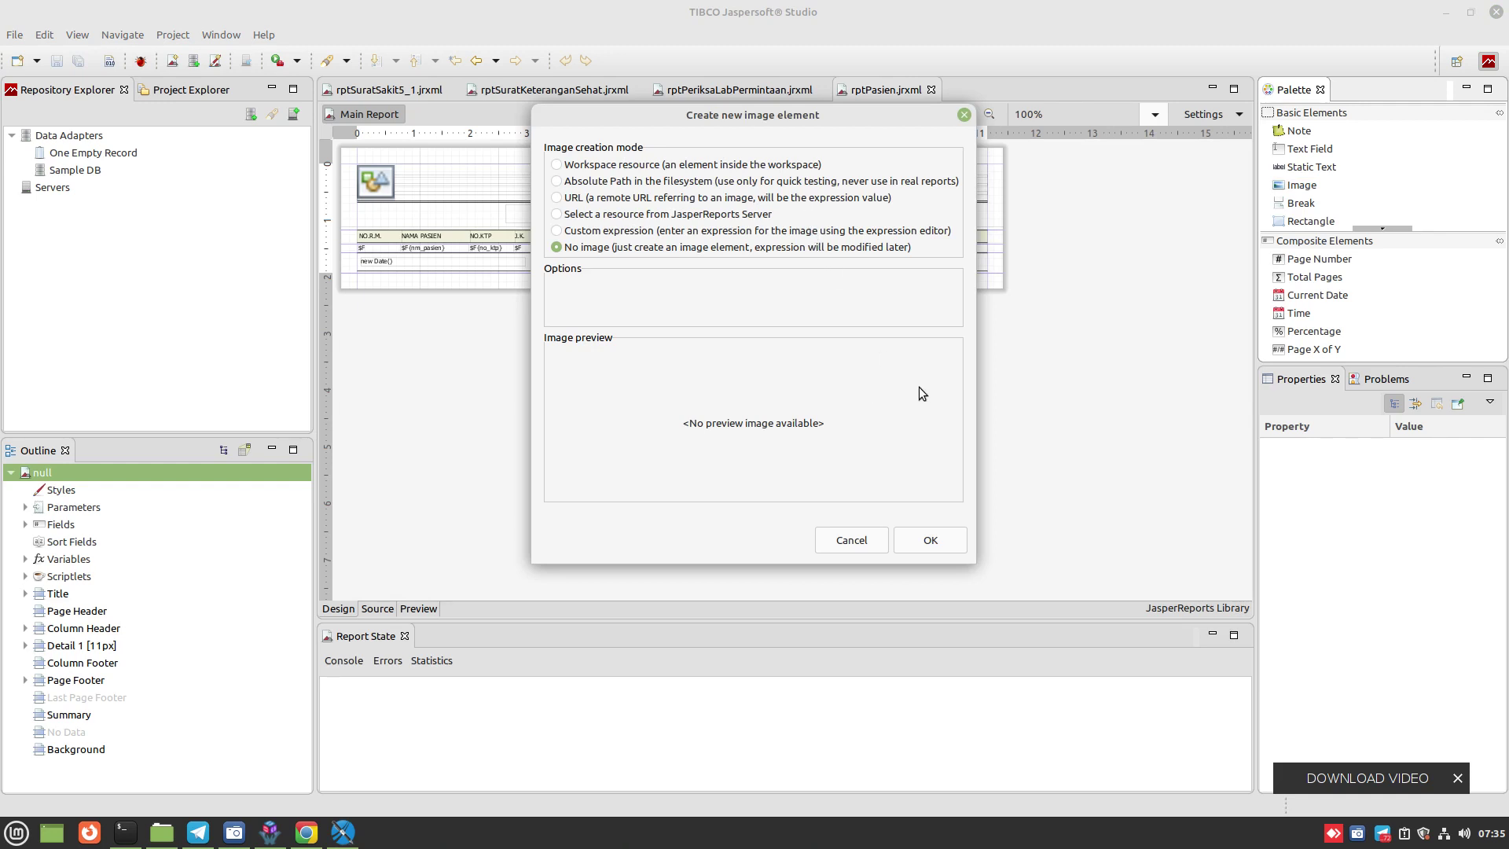
# Switch to the file manager, look inside khanzaterbaru's setting folder, and return to the khanzaterbaru folder.
pyautogui.click(162, 832)
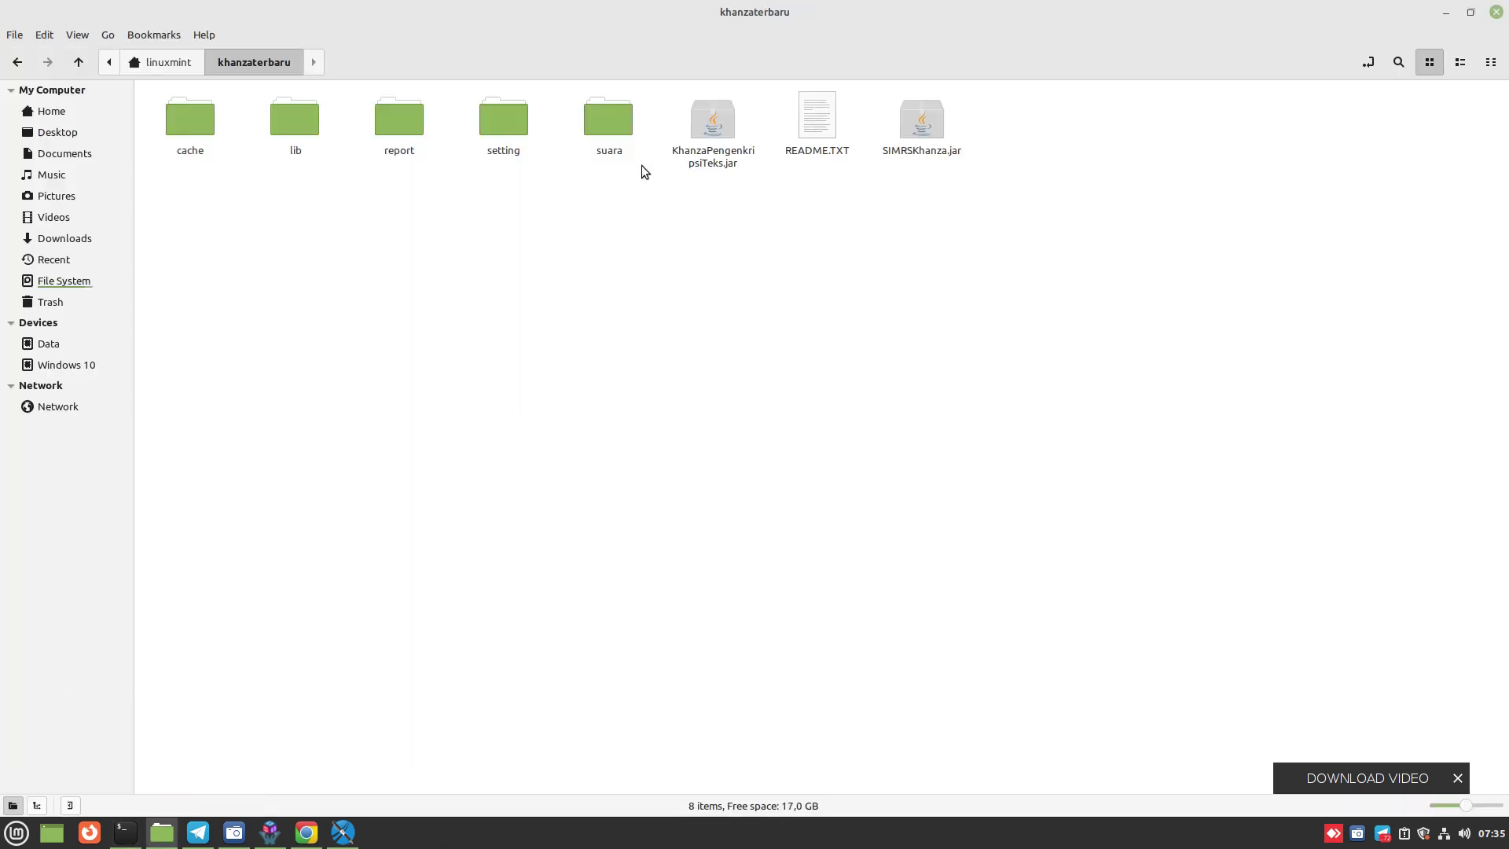
pyautogui.doubleClick(515, 111)
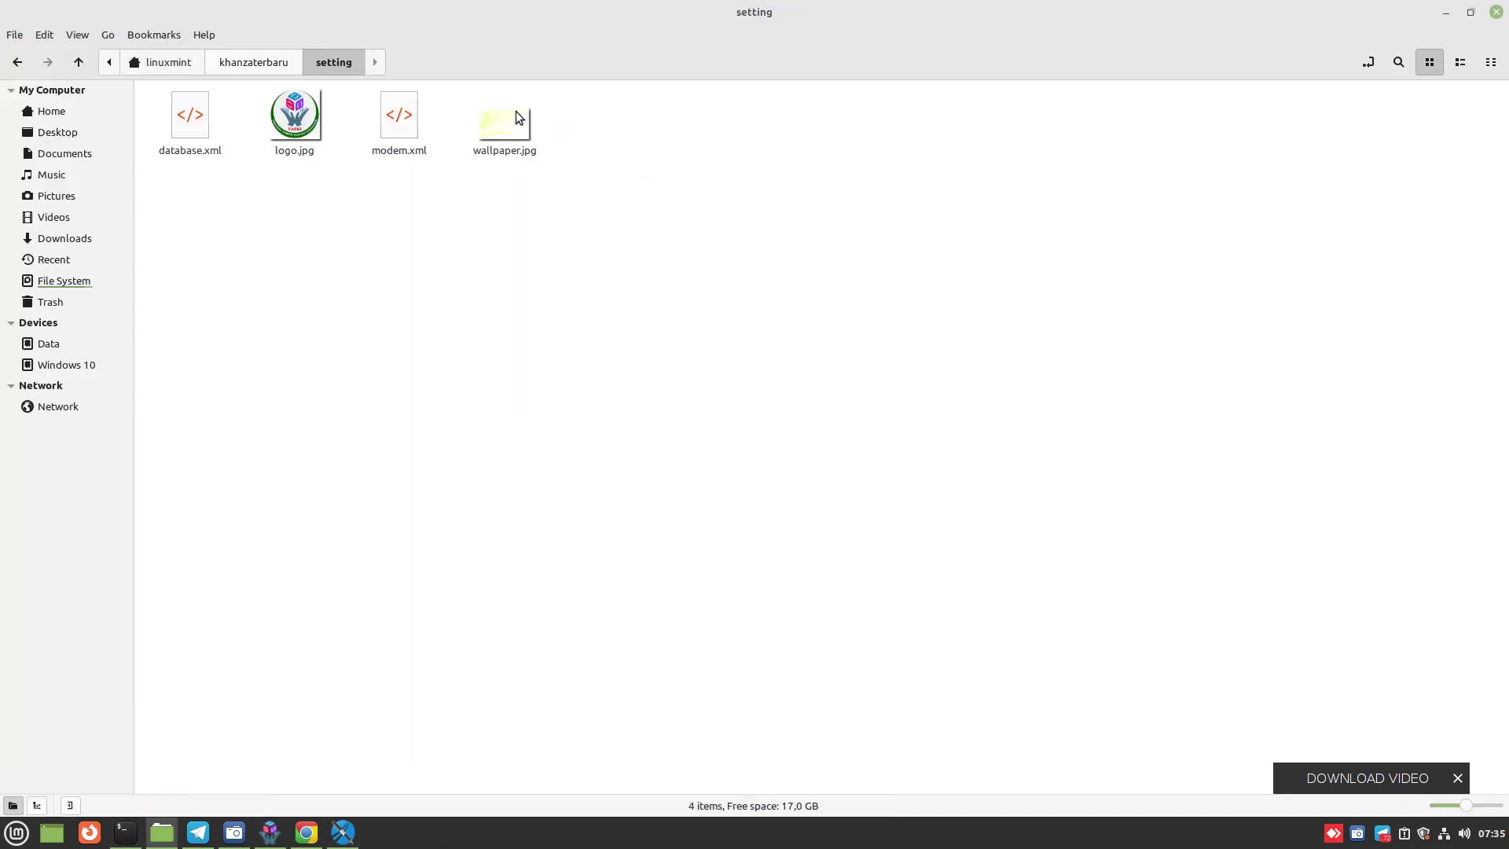
pyautogui.click(276, 64)
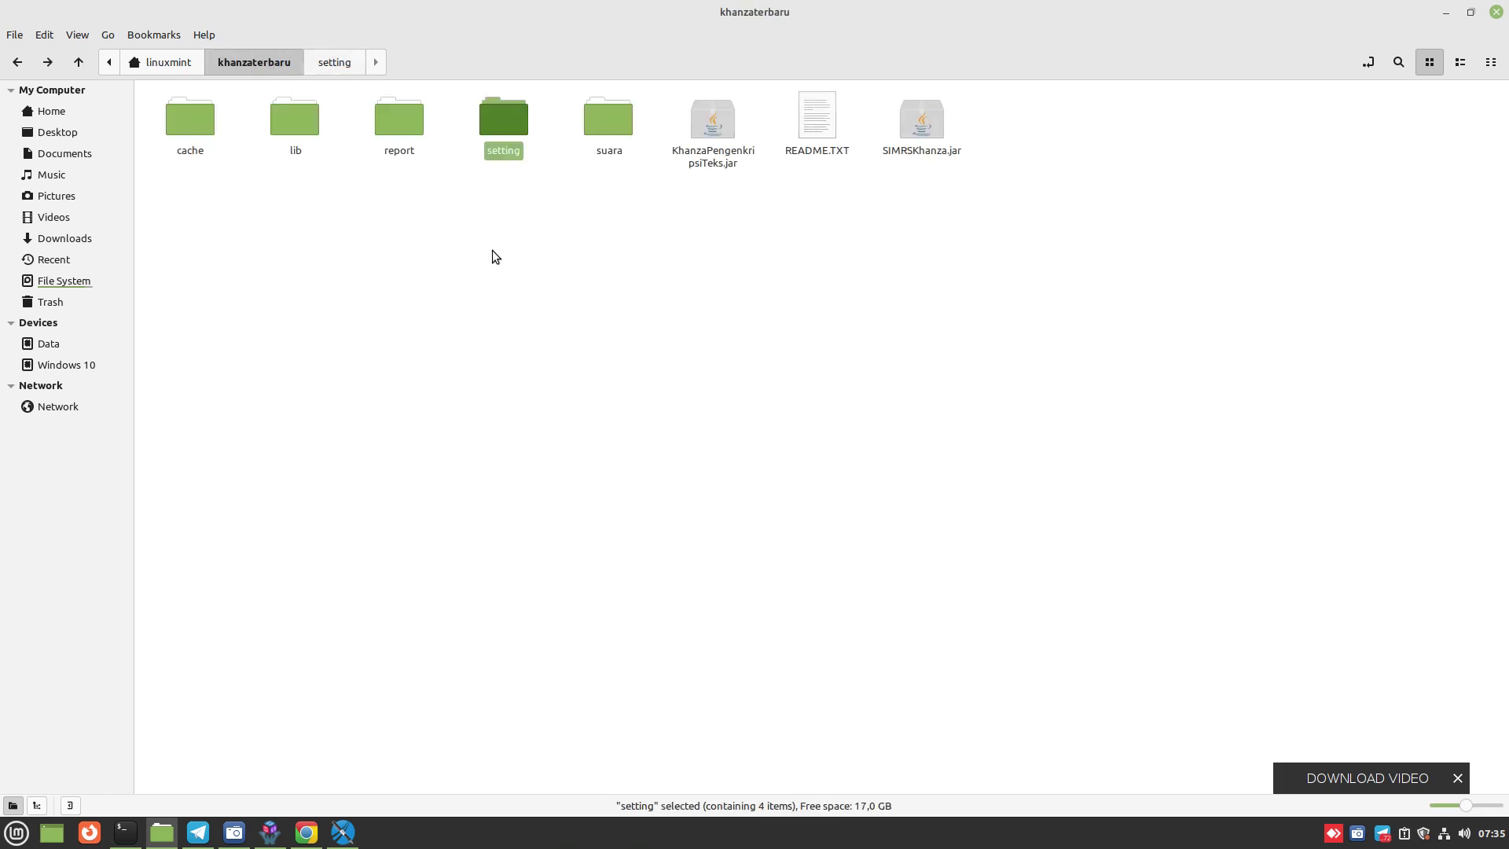
pyautogui.rightClick(488, 208)
pyautogui.click(431, 210)
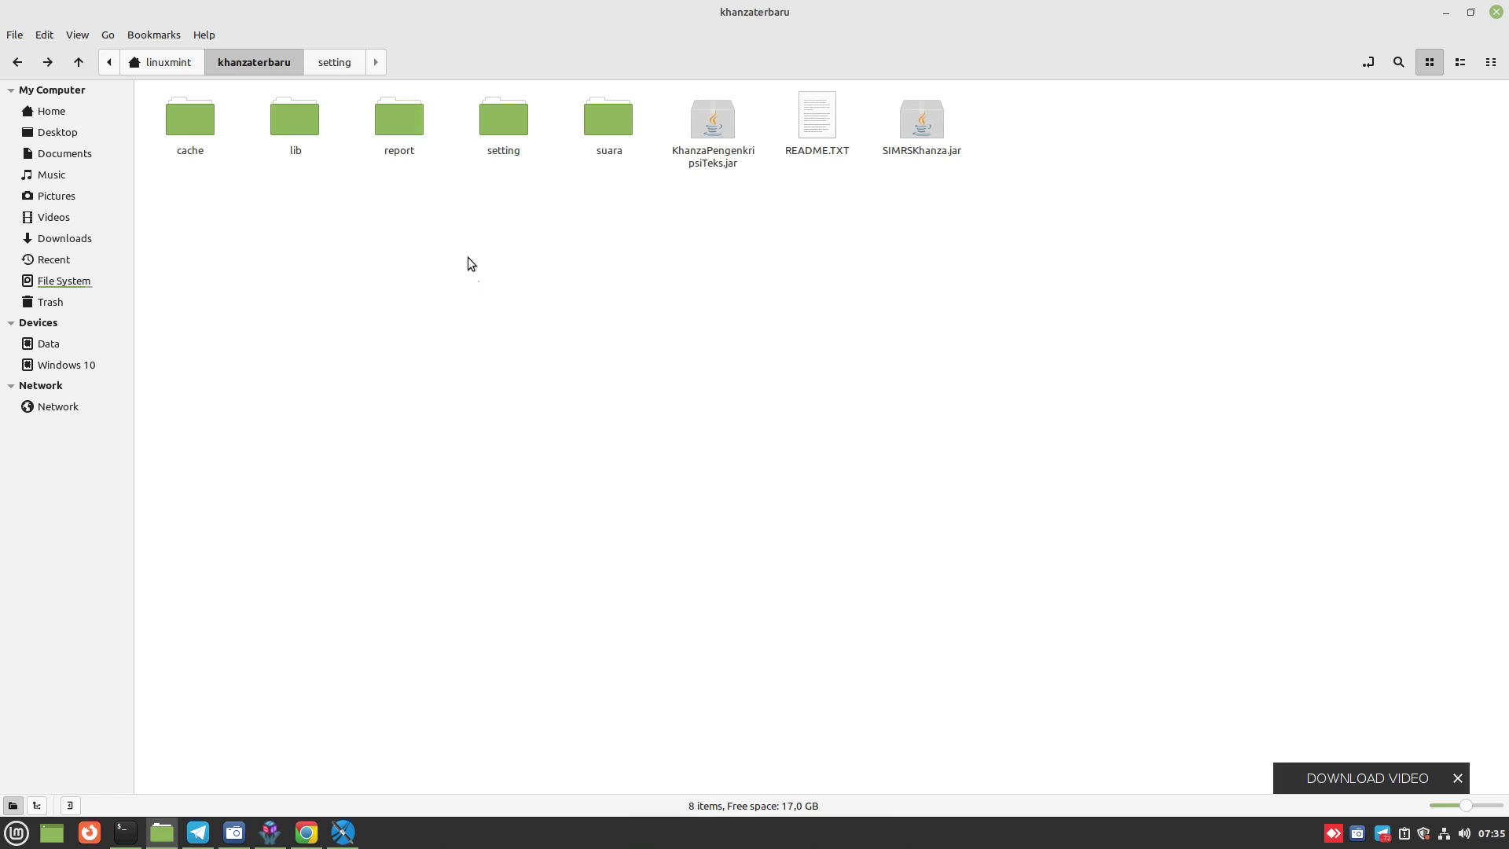
# Switch to Google Chrome, search Google Images for "logo", and open the PosterMyWall mountain company logo.
pyautogui.click(306, 809)
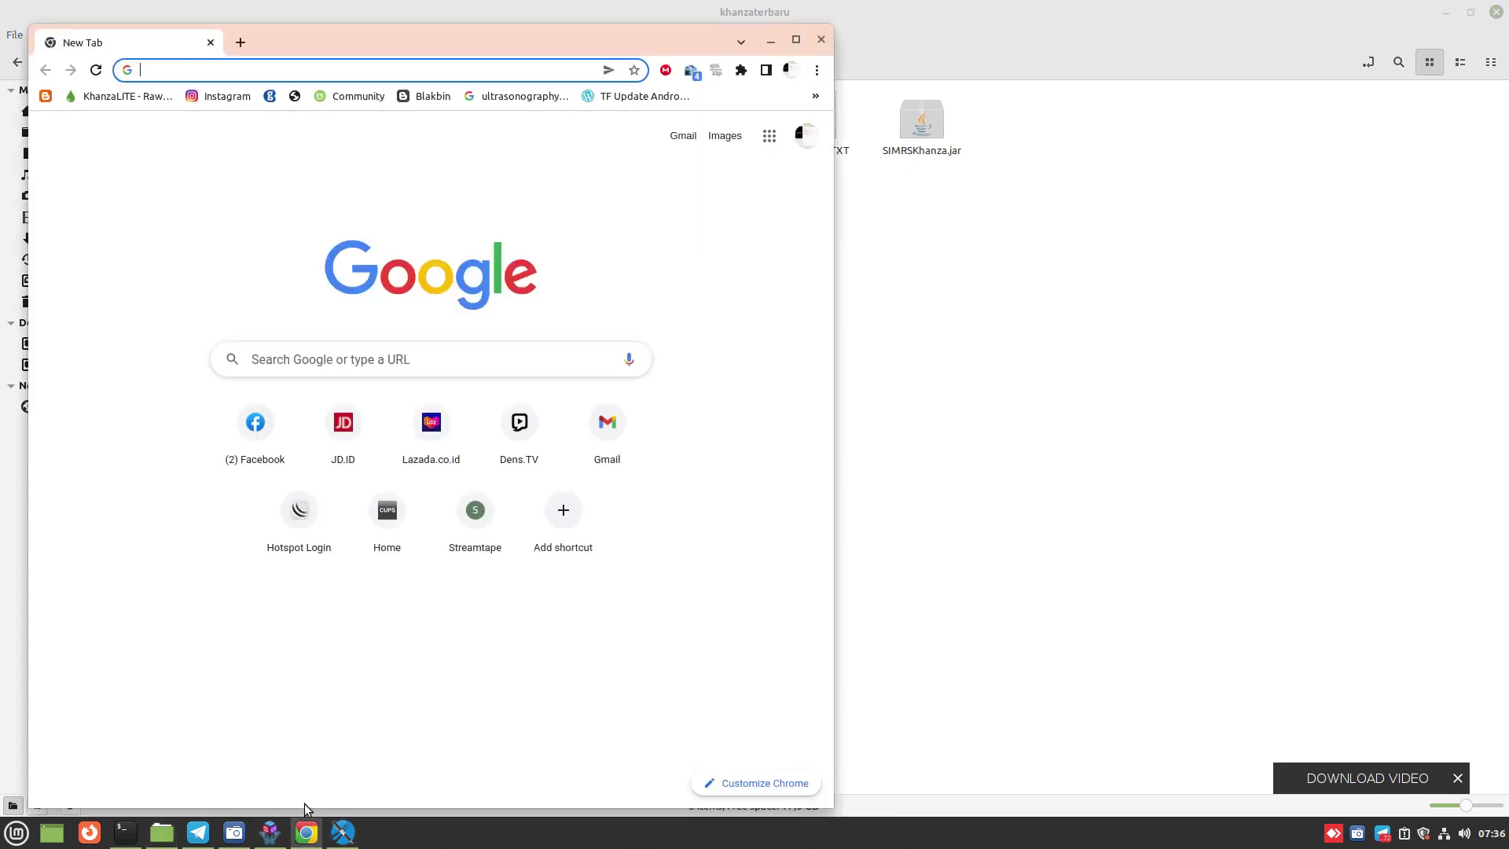
pyautogui.write('logo')
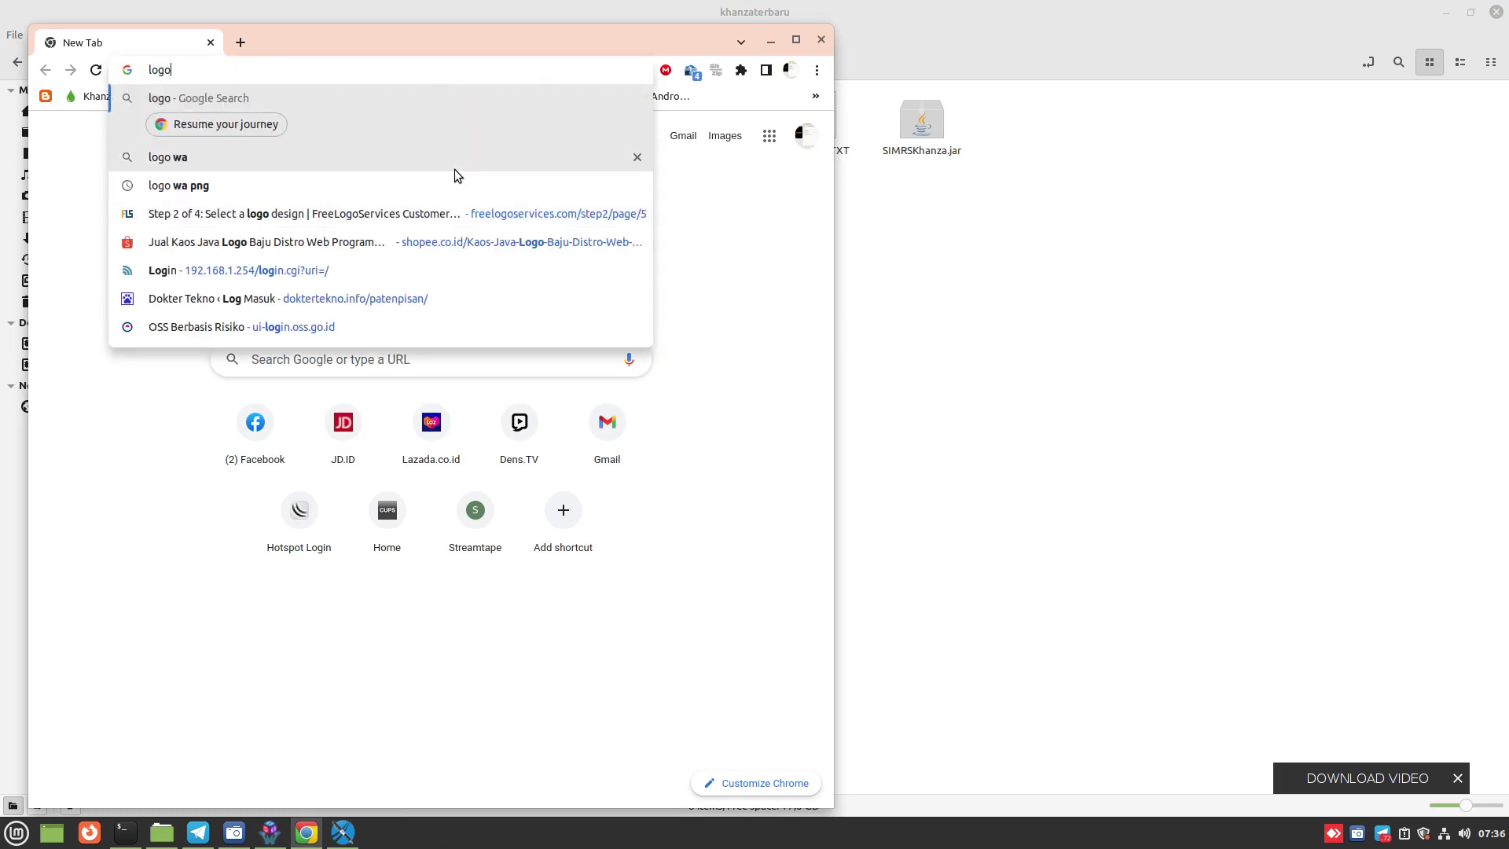
pyautogui.press('Return')
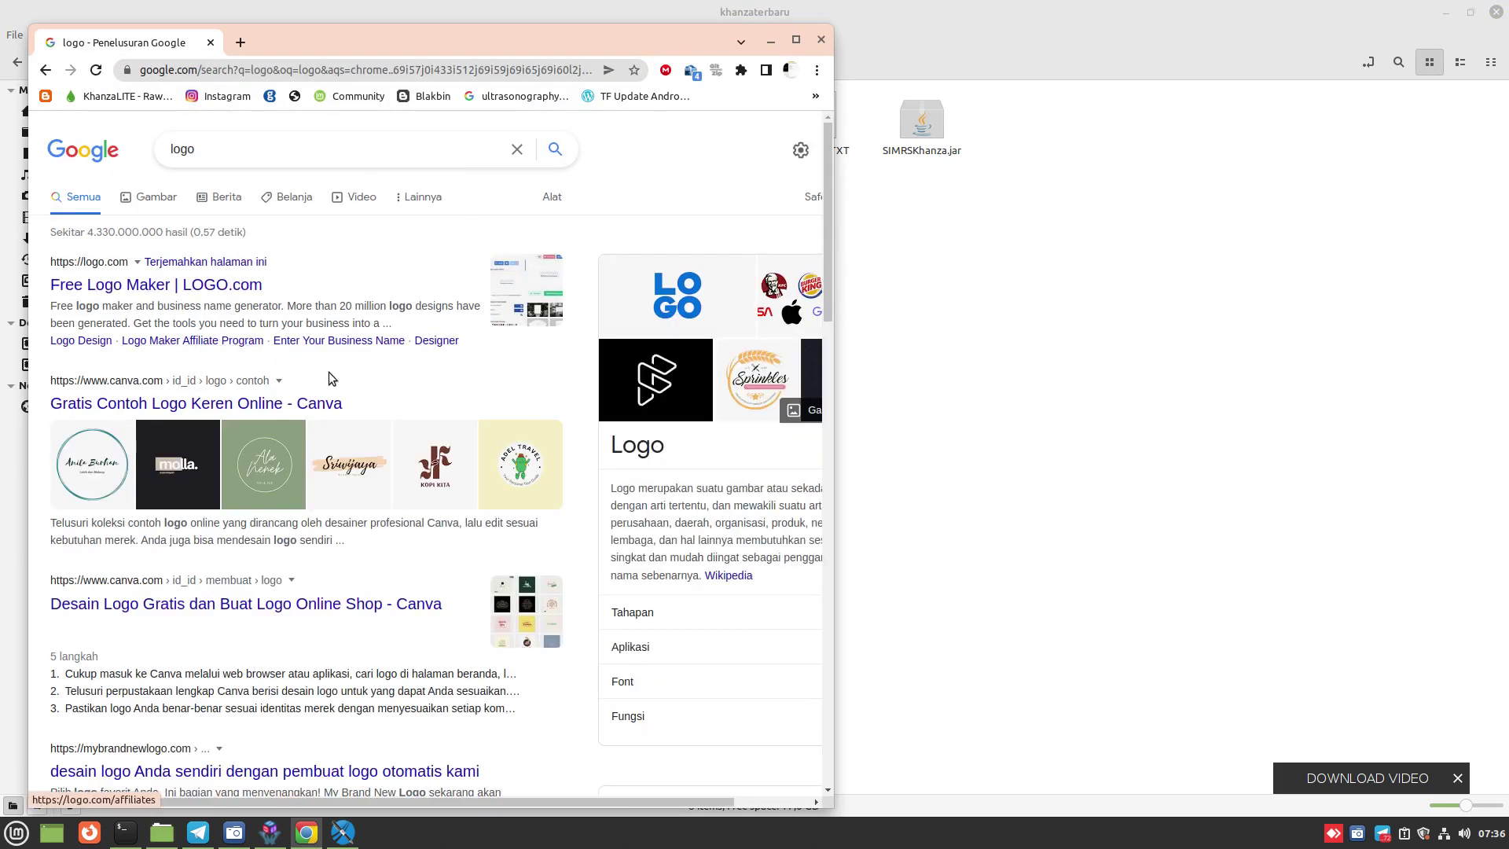
pyautogui.click(156, 211)
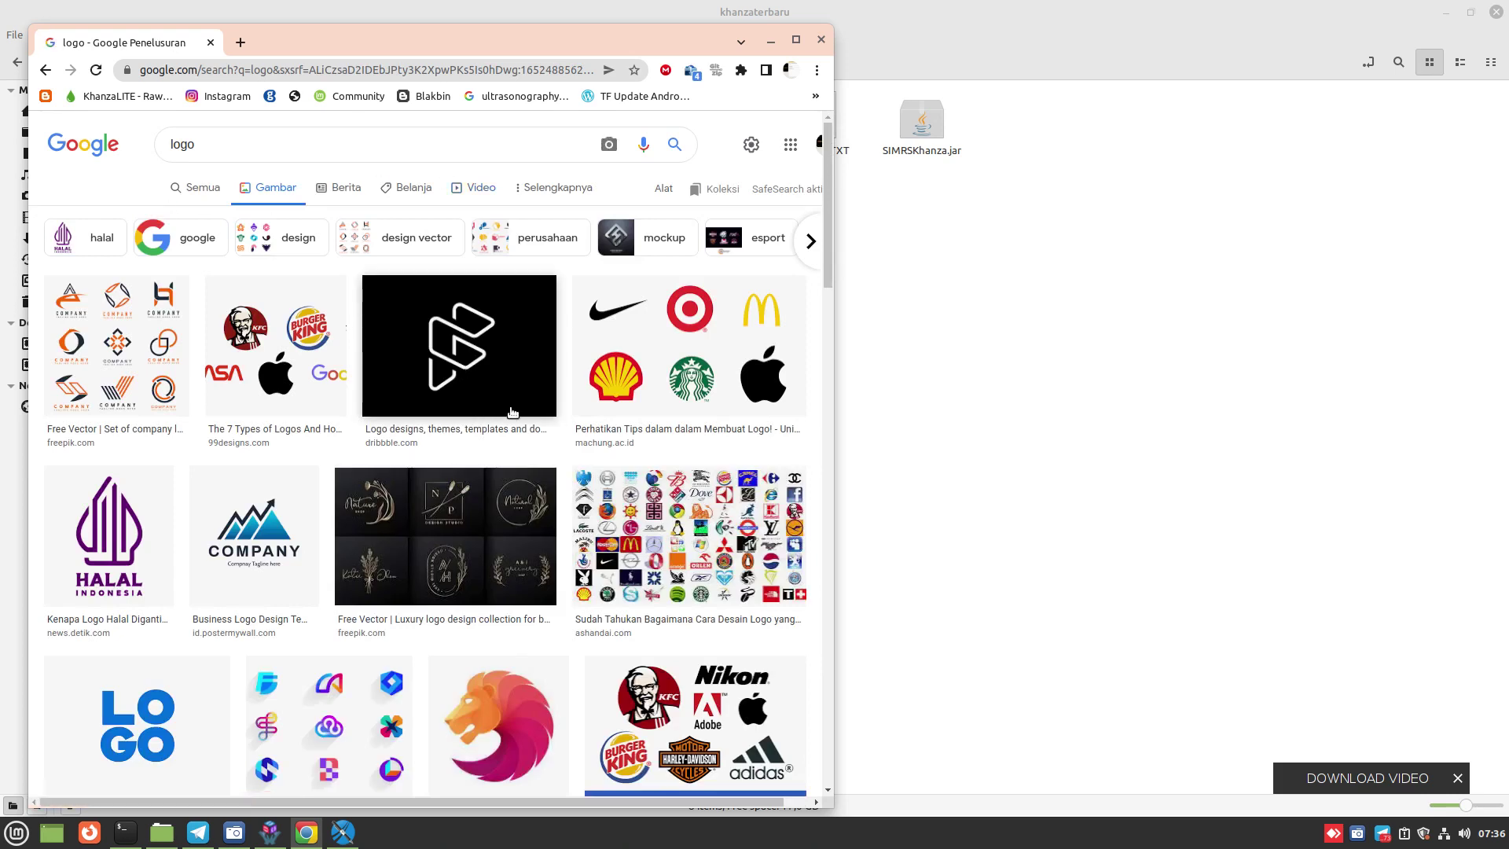
pyautogui.scroll(-1, 508, 411)
pyautogui.click(302, 464)
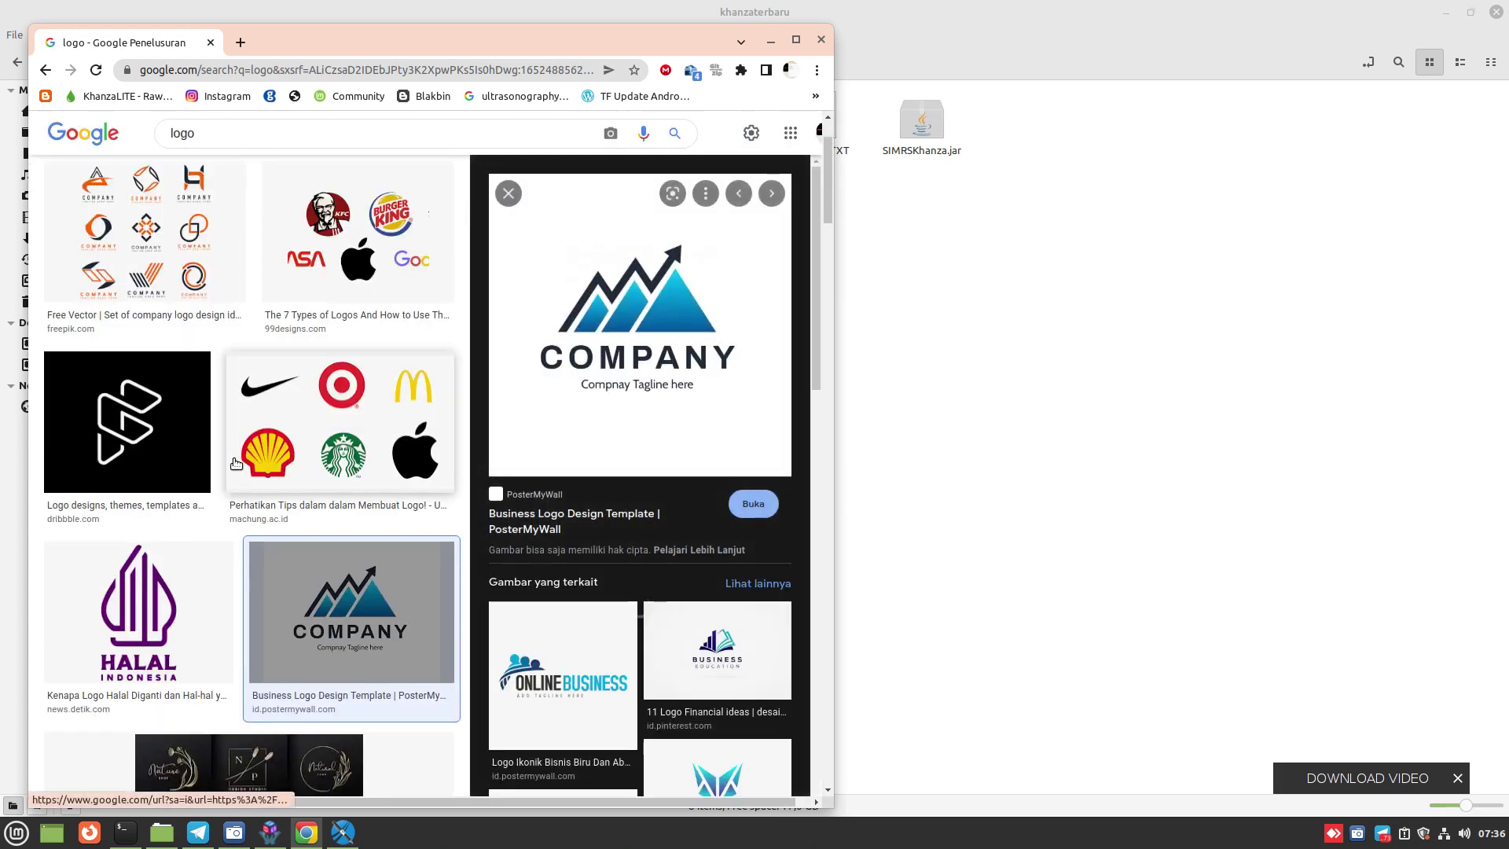
# Start saving the enlarged company logo image and choose the khanzaterbaru folder in Home as its destination.
pyautogui.rightClick(582, 324)
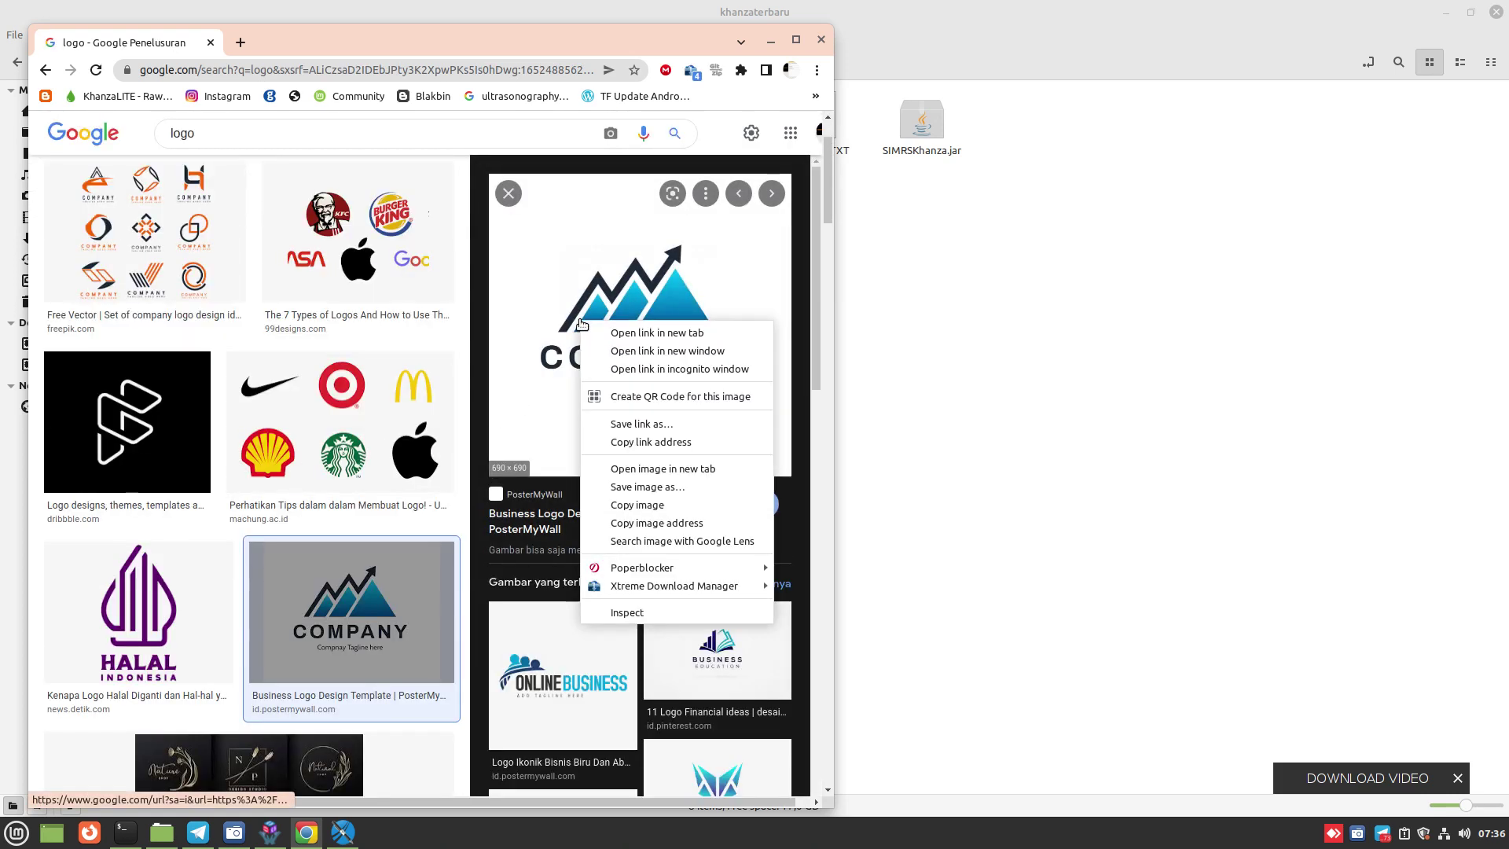
pyautogui.click(629, 488)
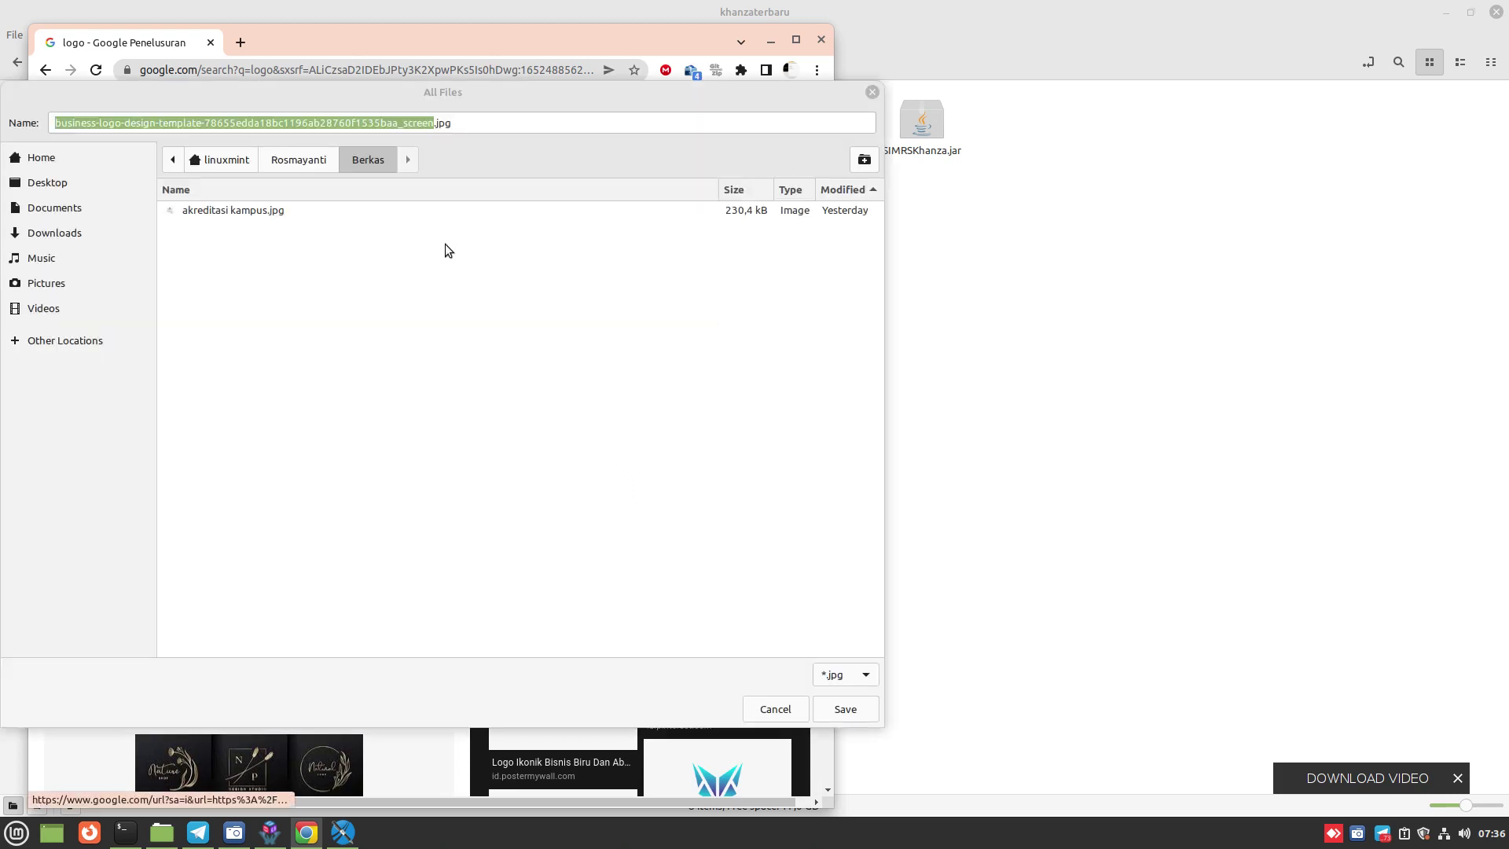
pyautogui.click(59, 161)
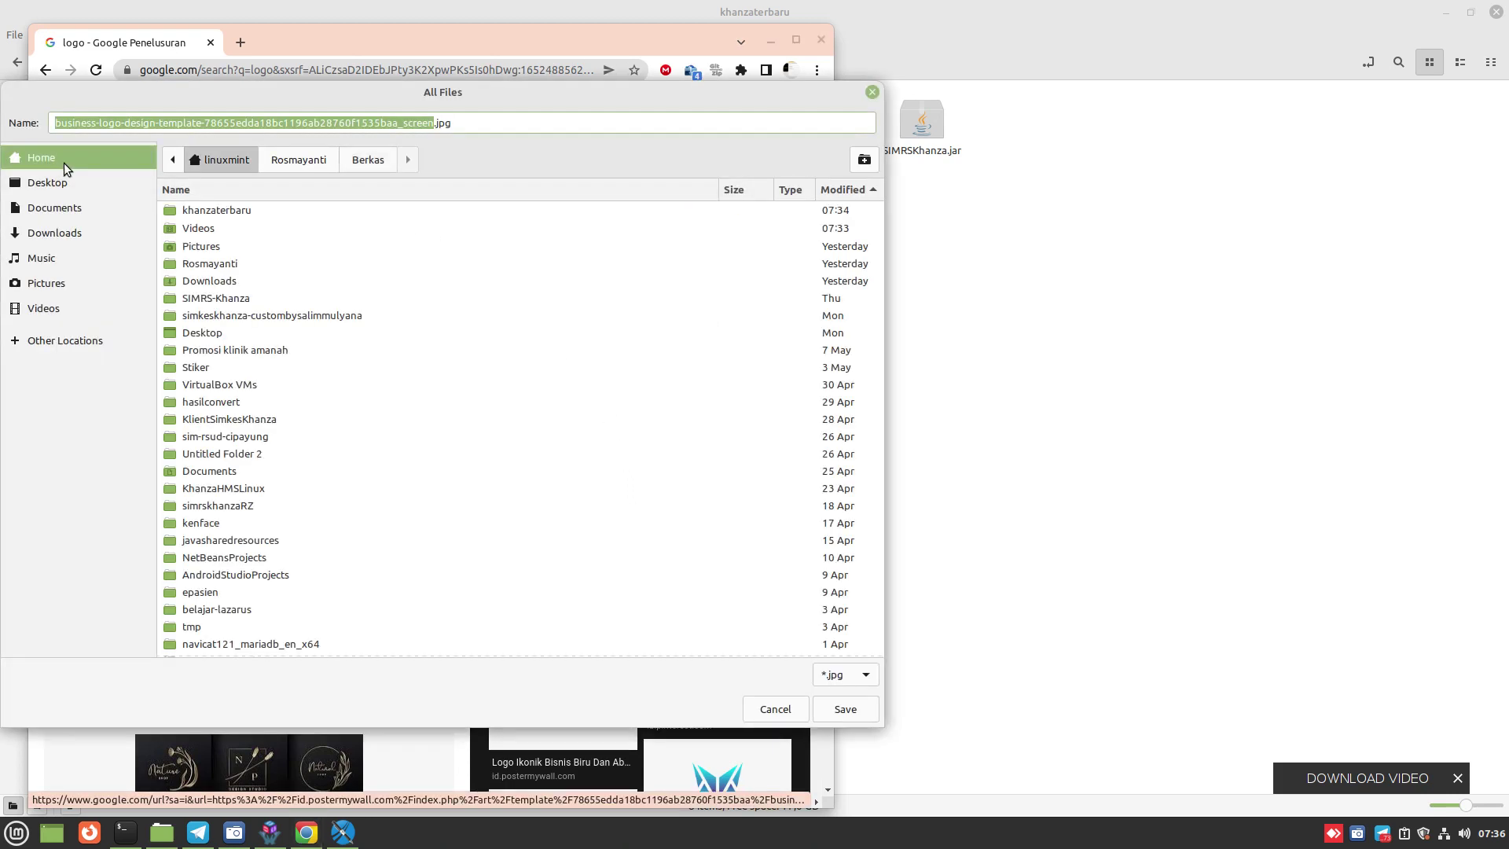
pyautogui.doubleClick(196, 211)
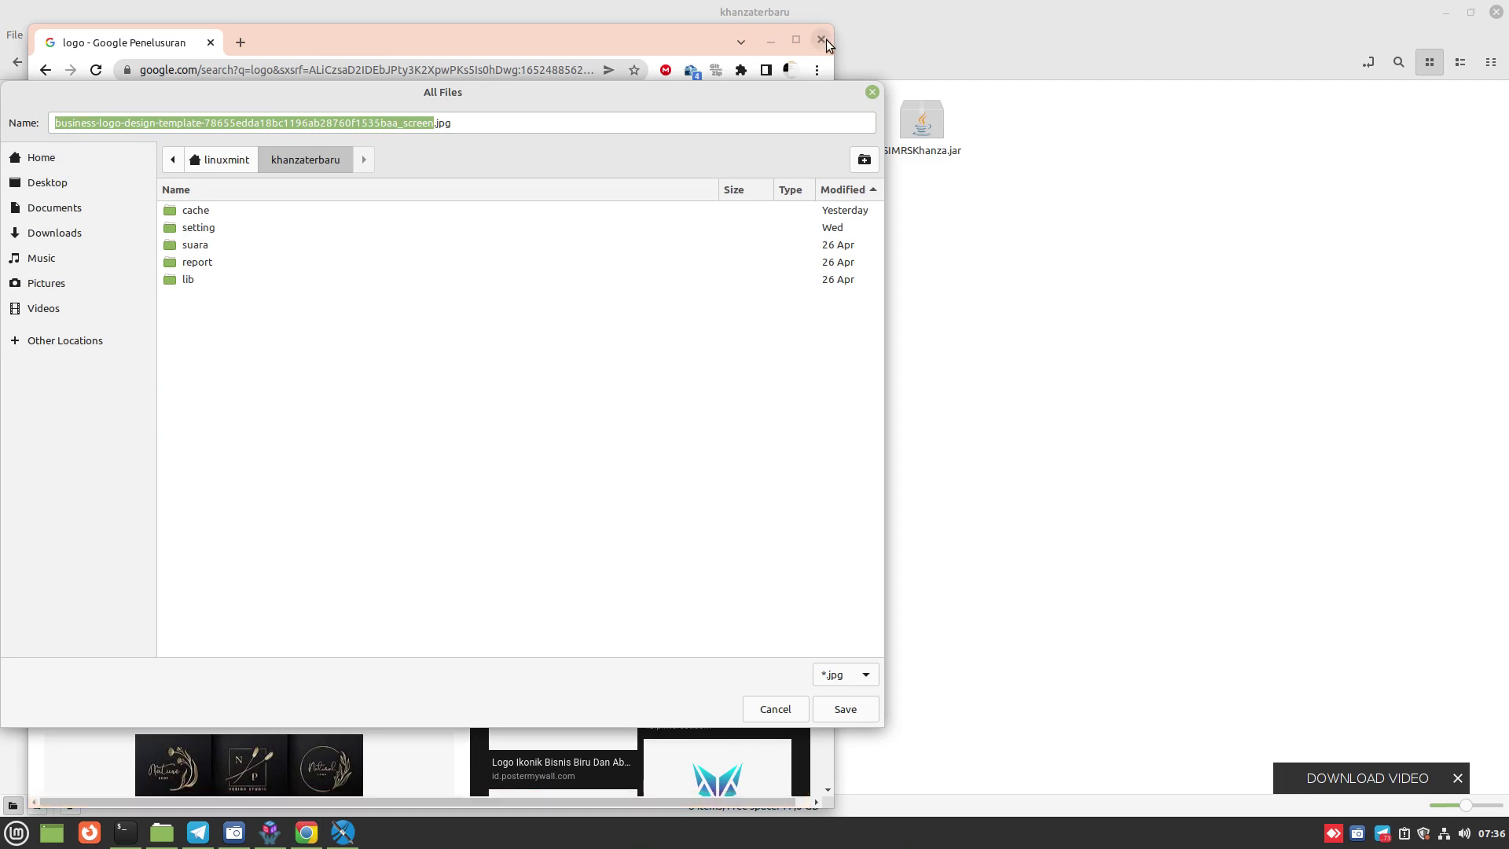
pyautogui.write('lo')
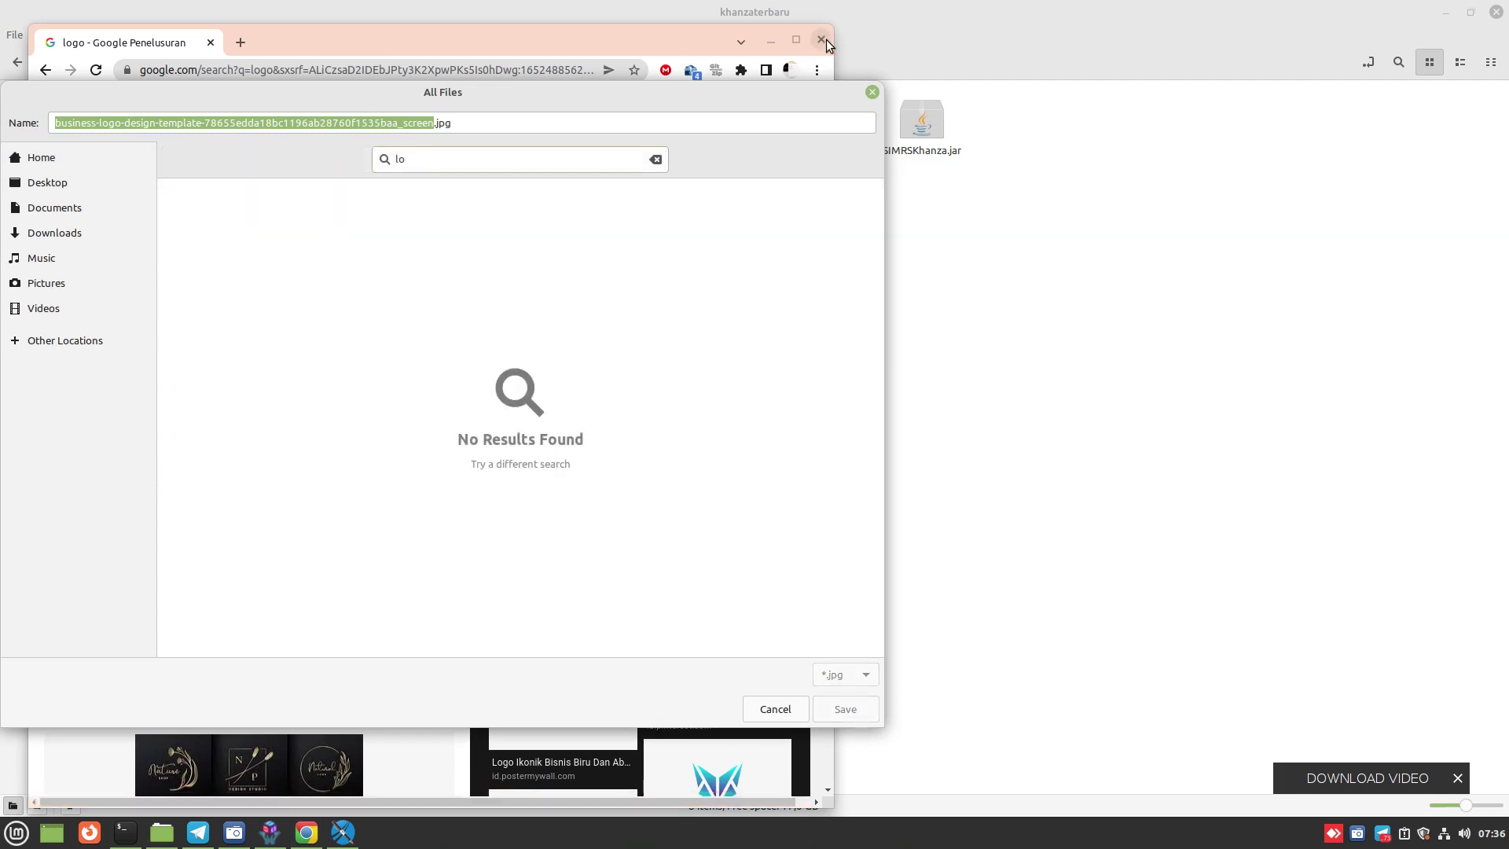
pyautogui.press('BackSpace')
pyautogui.press('BackSpace')
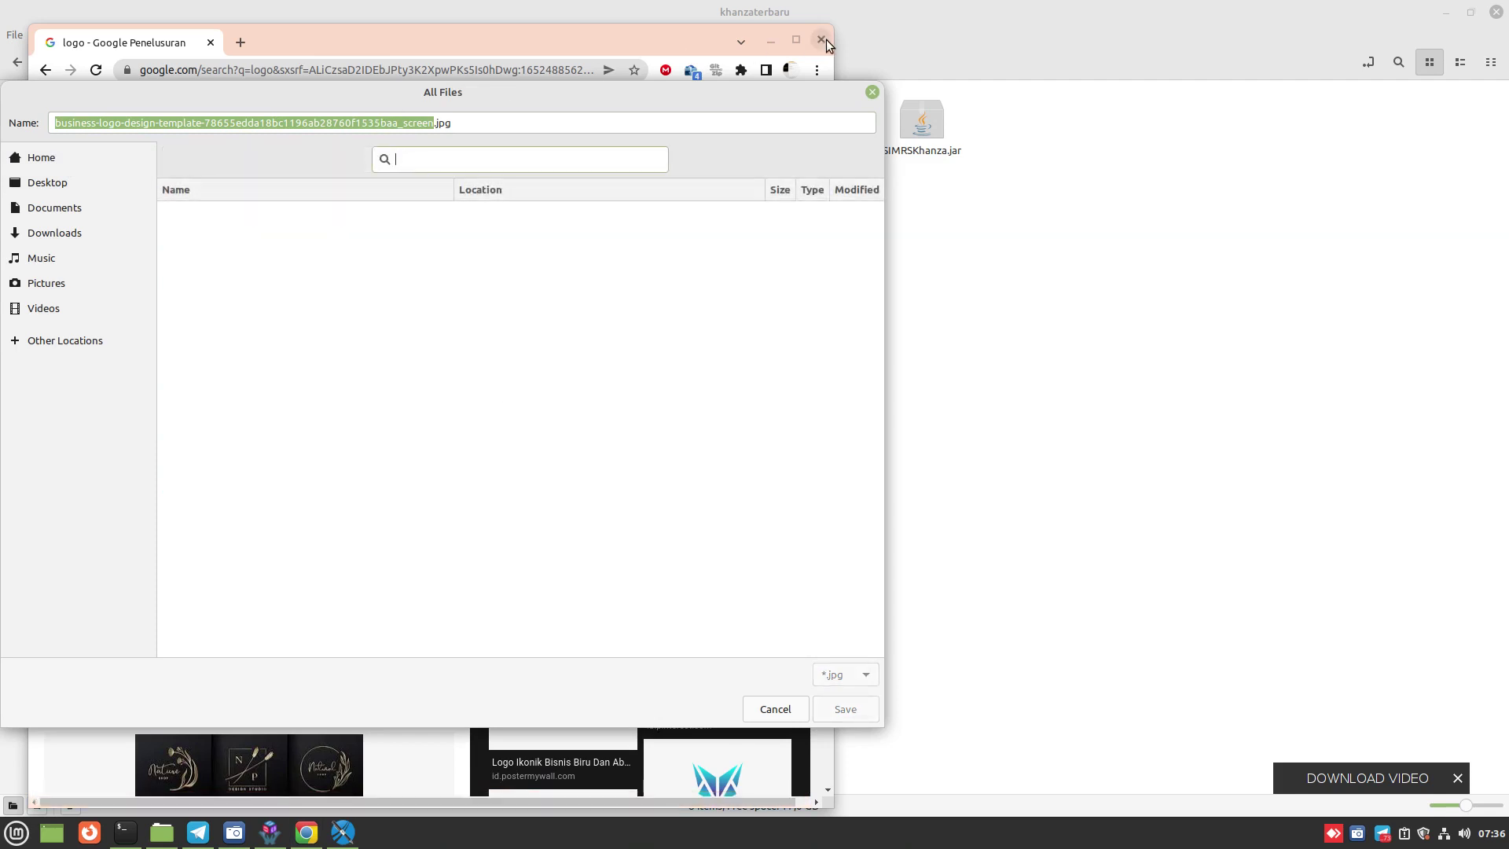
pyautogui.click(74, 151)
pyautogui.doubleClick(221, 208)
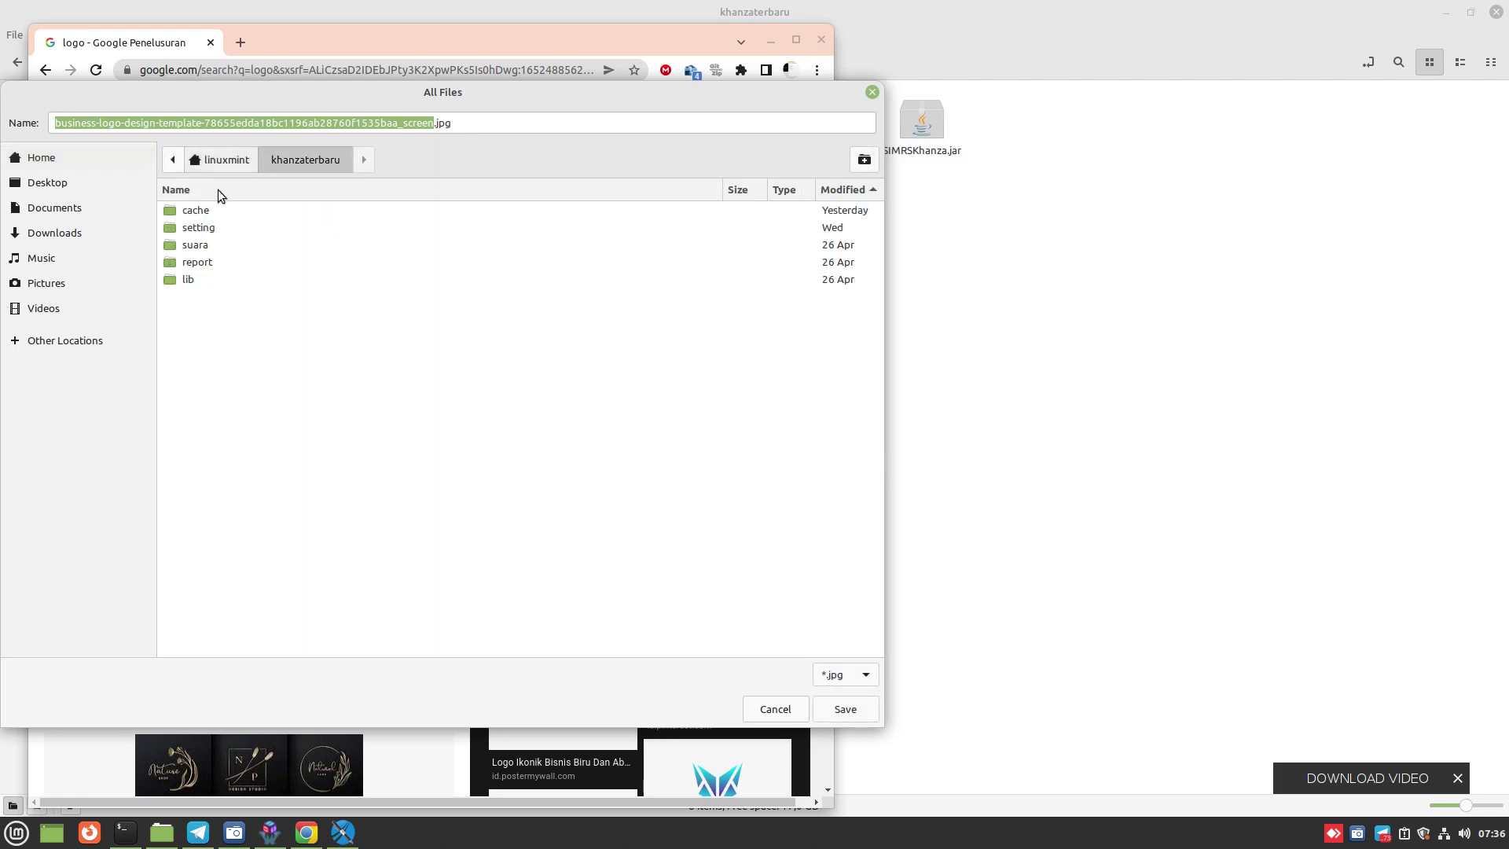
# Save the image as logo2.jpg in the khanzaterbaru folder and bring the file manager forward.
pyautogui.click(413, 123)
pyautogui.moveTo(434, 123); pyautogui.dragTo(34, 95)
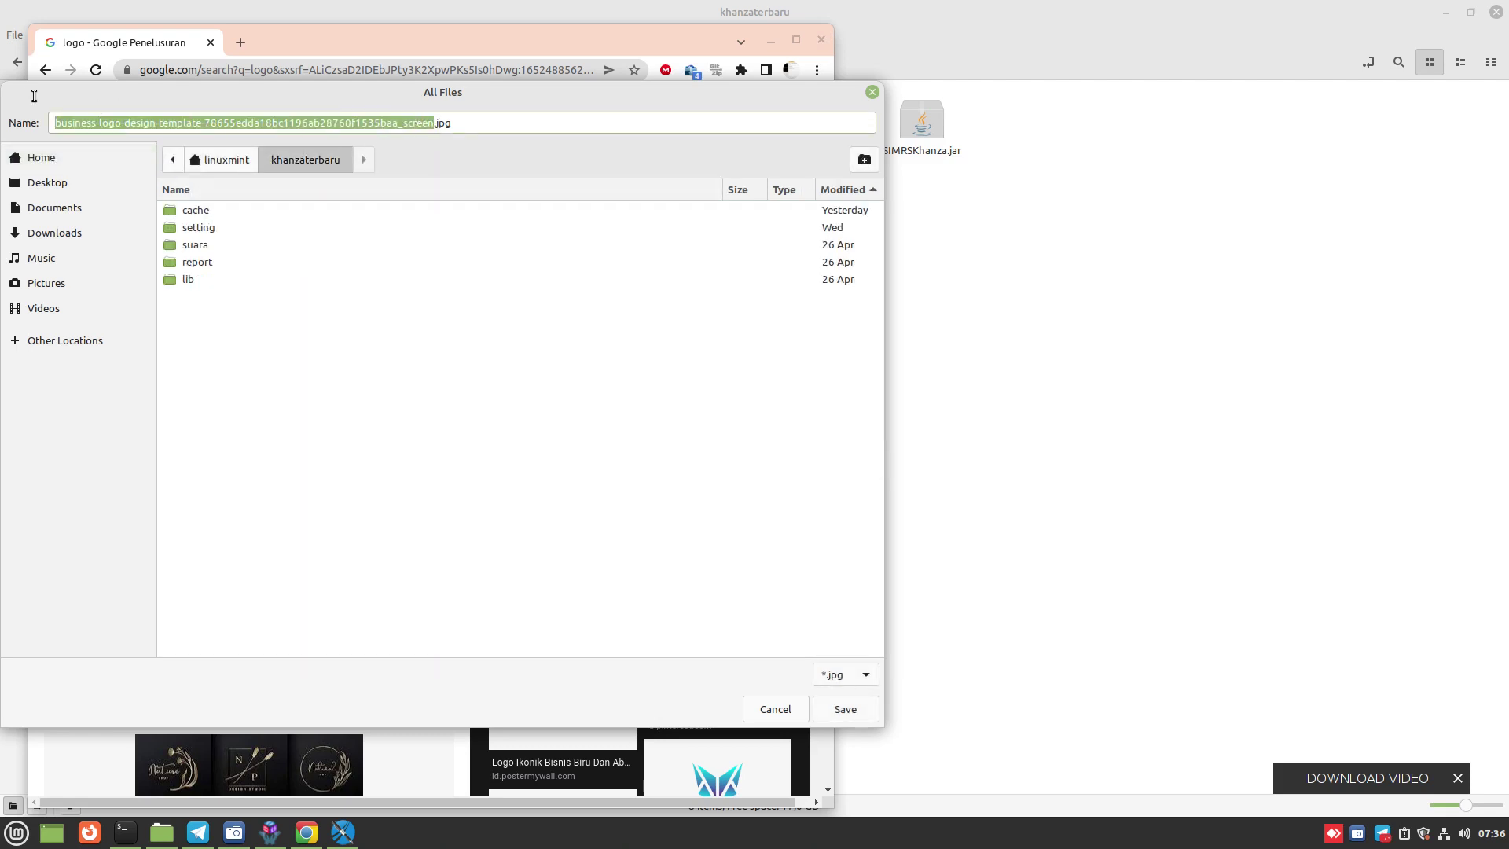
pyautogui.write('logo2')
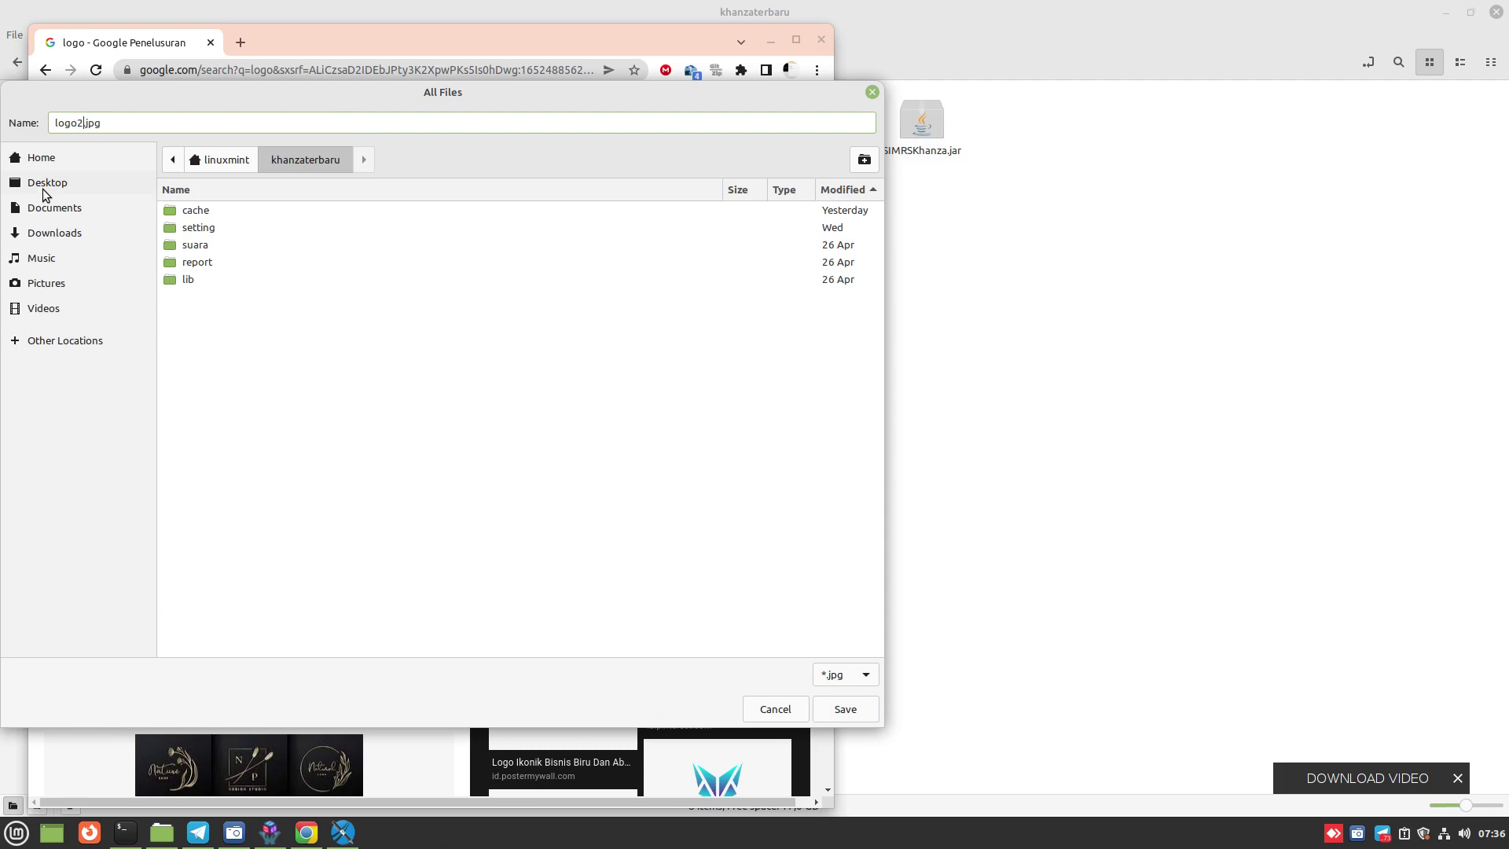
pyautogui.click(846, 710)
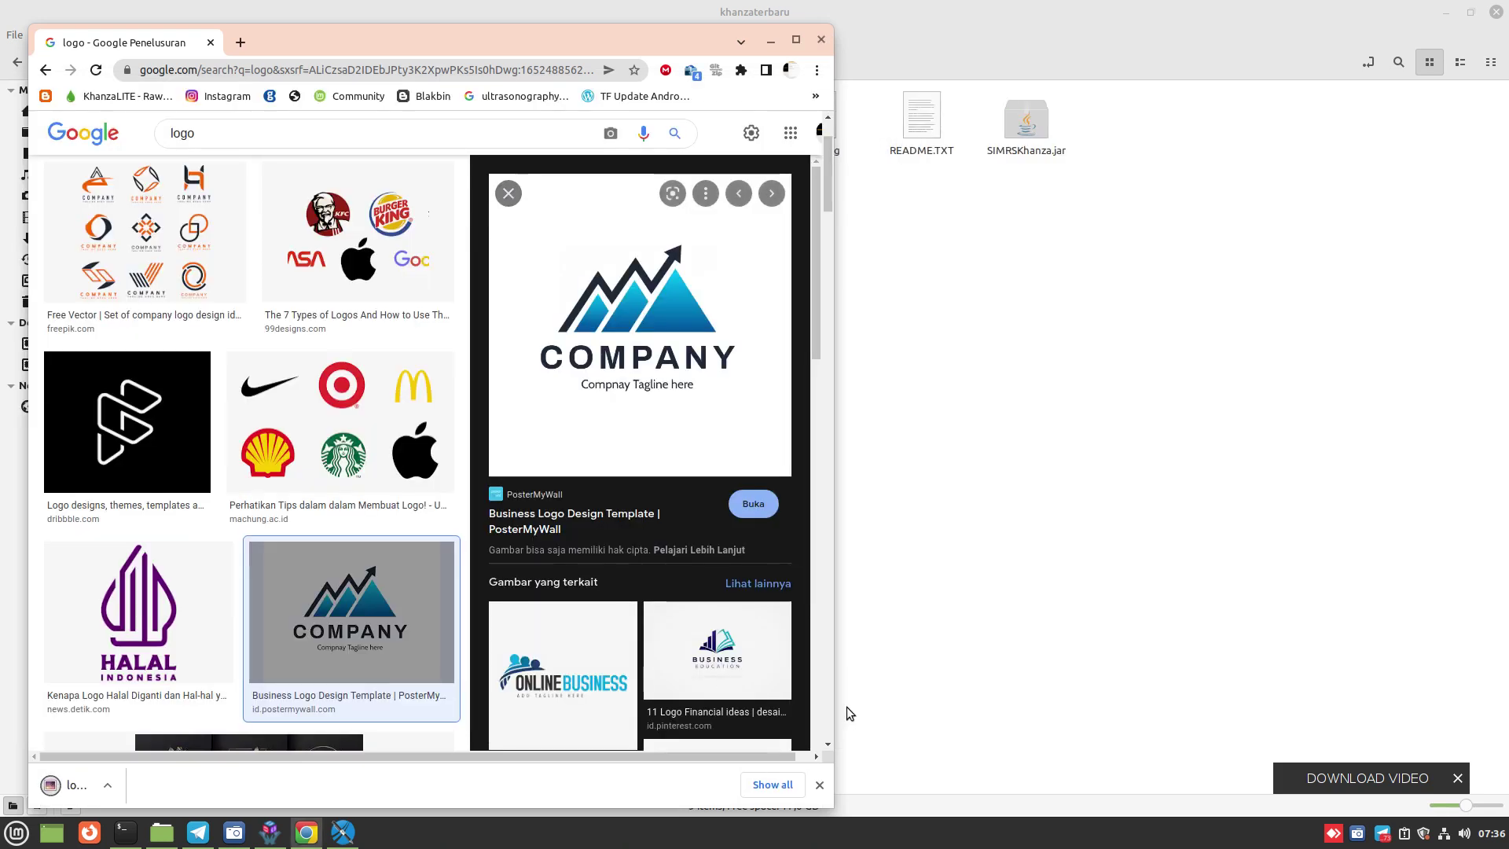
pyautogui.click(956, 577)
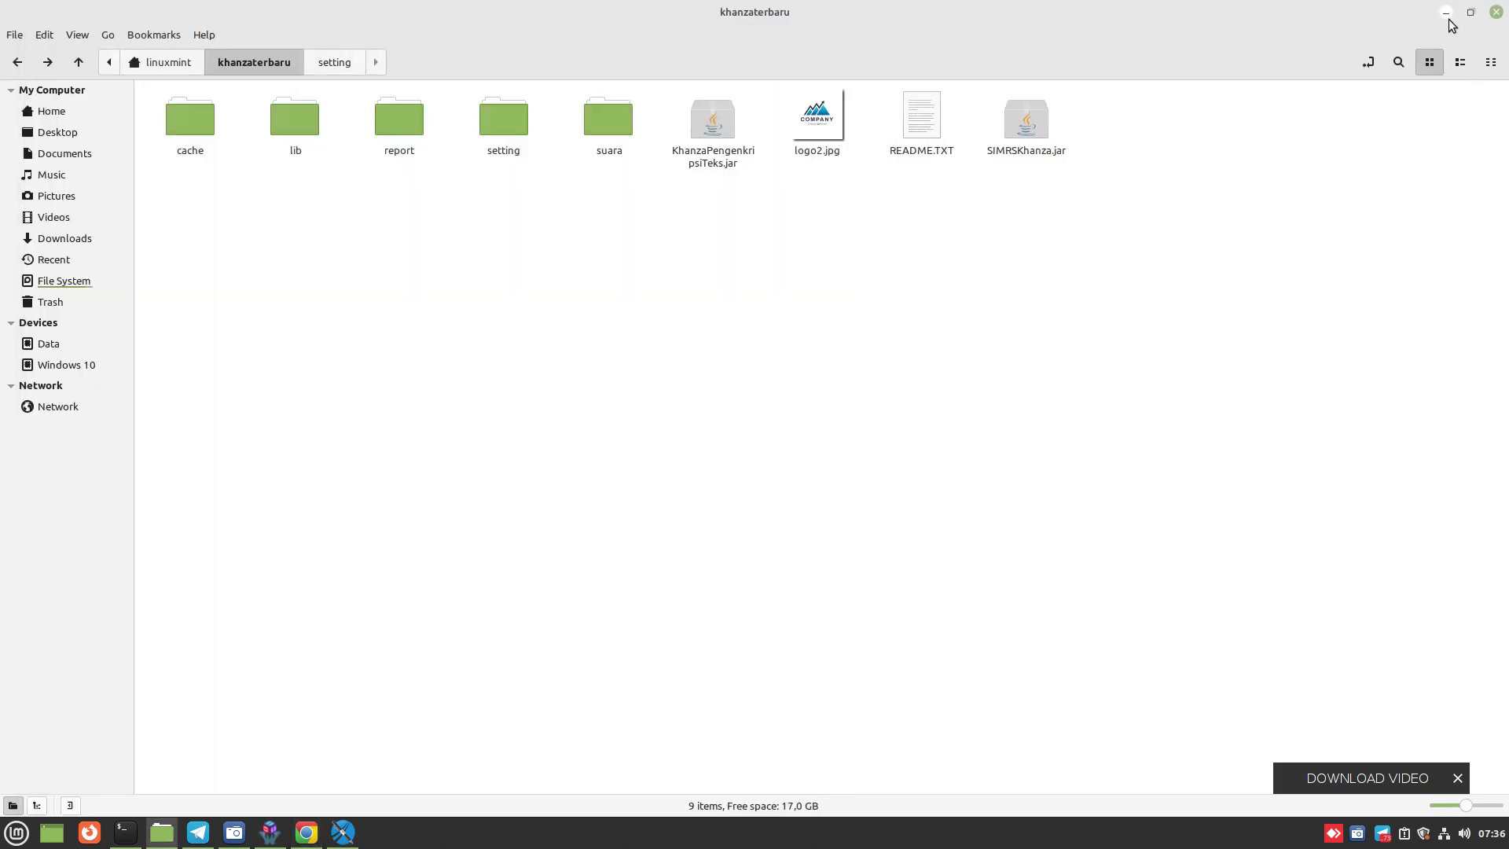
# Return to Jaspersoft Studio and create the image element with the "No image" creation mode.
pyautogui.click(1450, 19)
pyautogui.click(1001, 311)
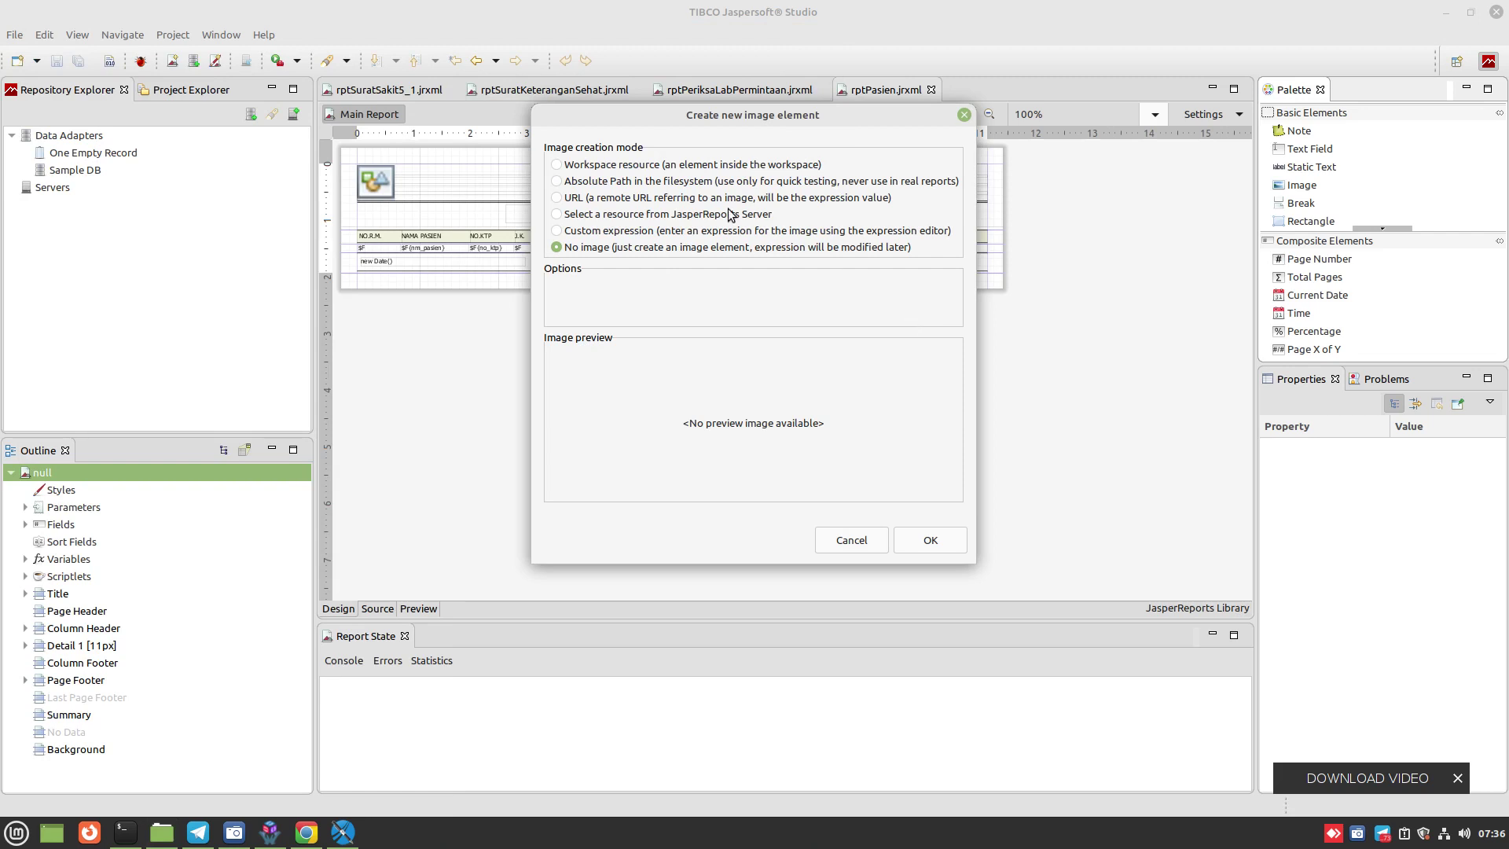
pyautogui.click(686, 201)
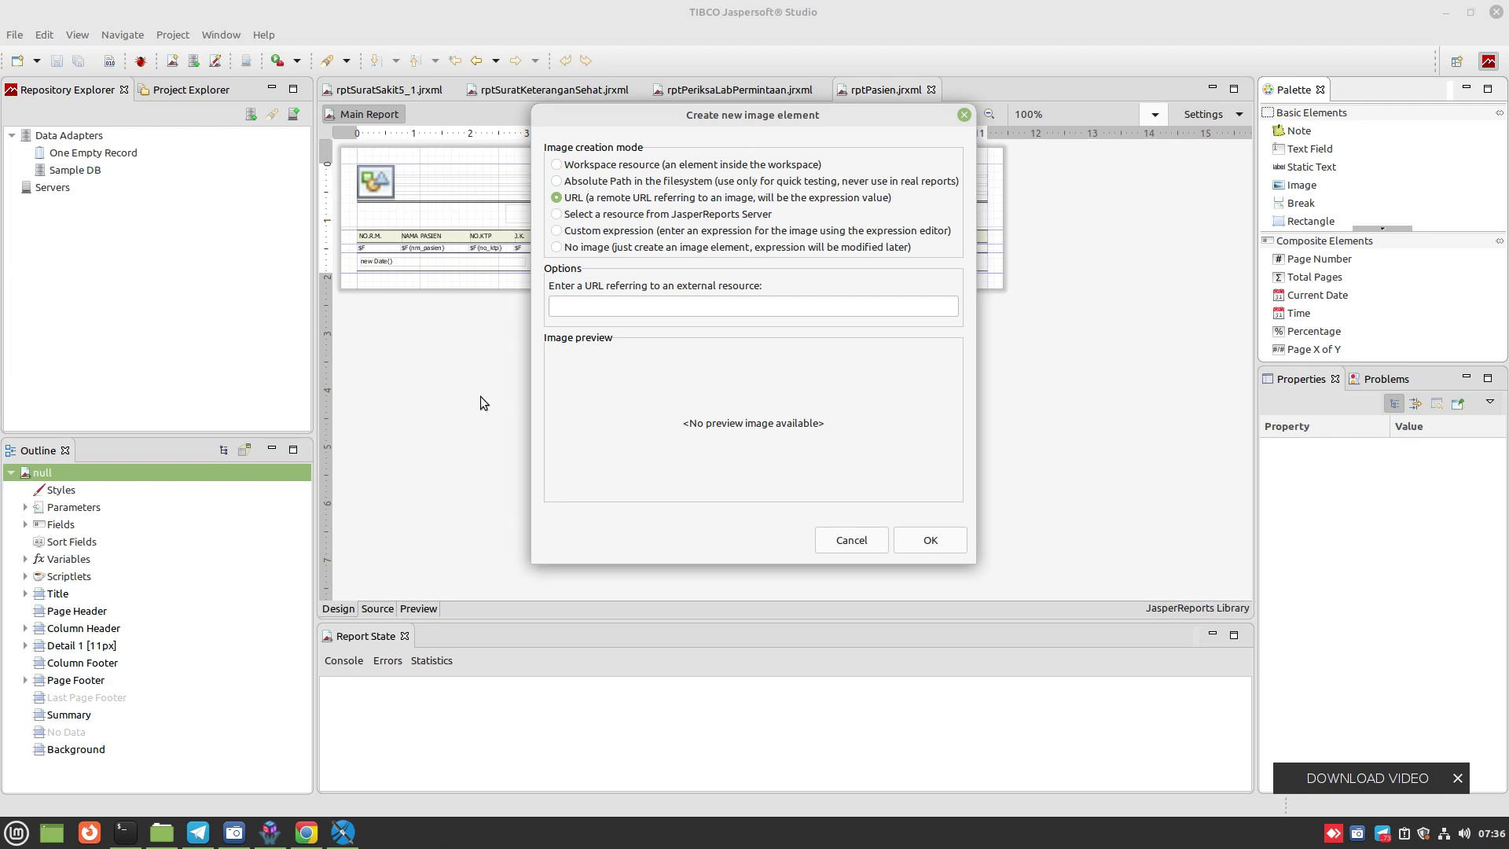
pyautogui.click(556, 247)
pyautogui.click(921, 540)
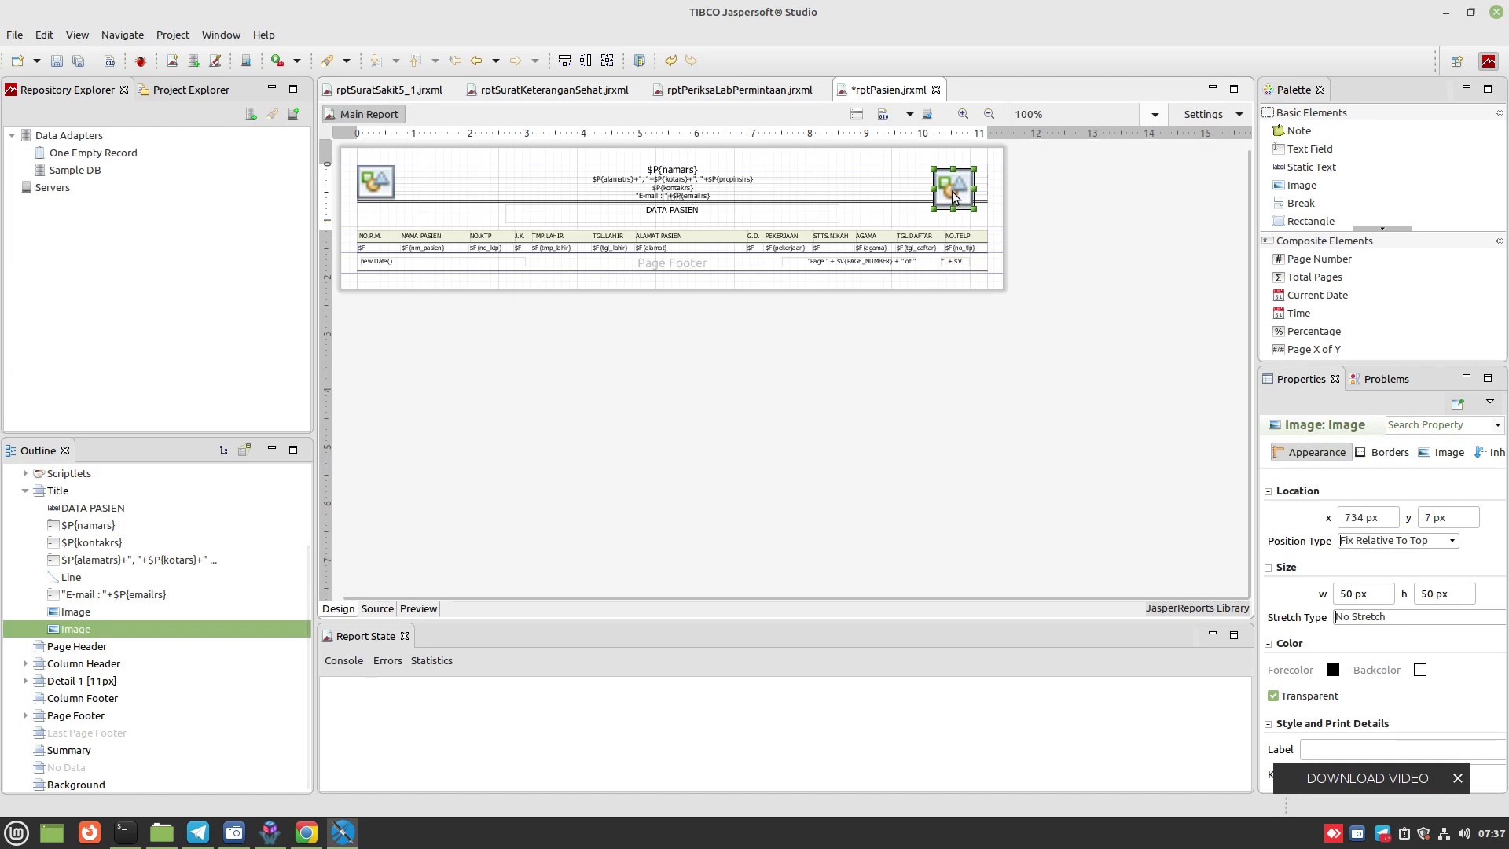
# Move the new image within the Title band to x 736 px, y -1 px.
pyautogui.moveTo(954, 190); pyautogui.dragTo(956, 189)
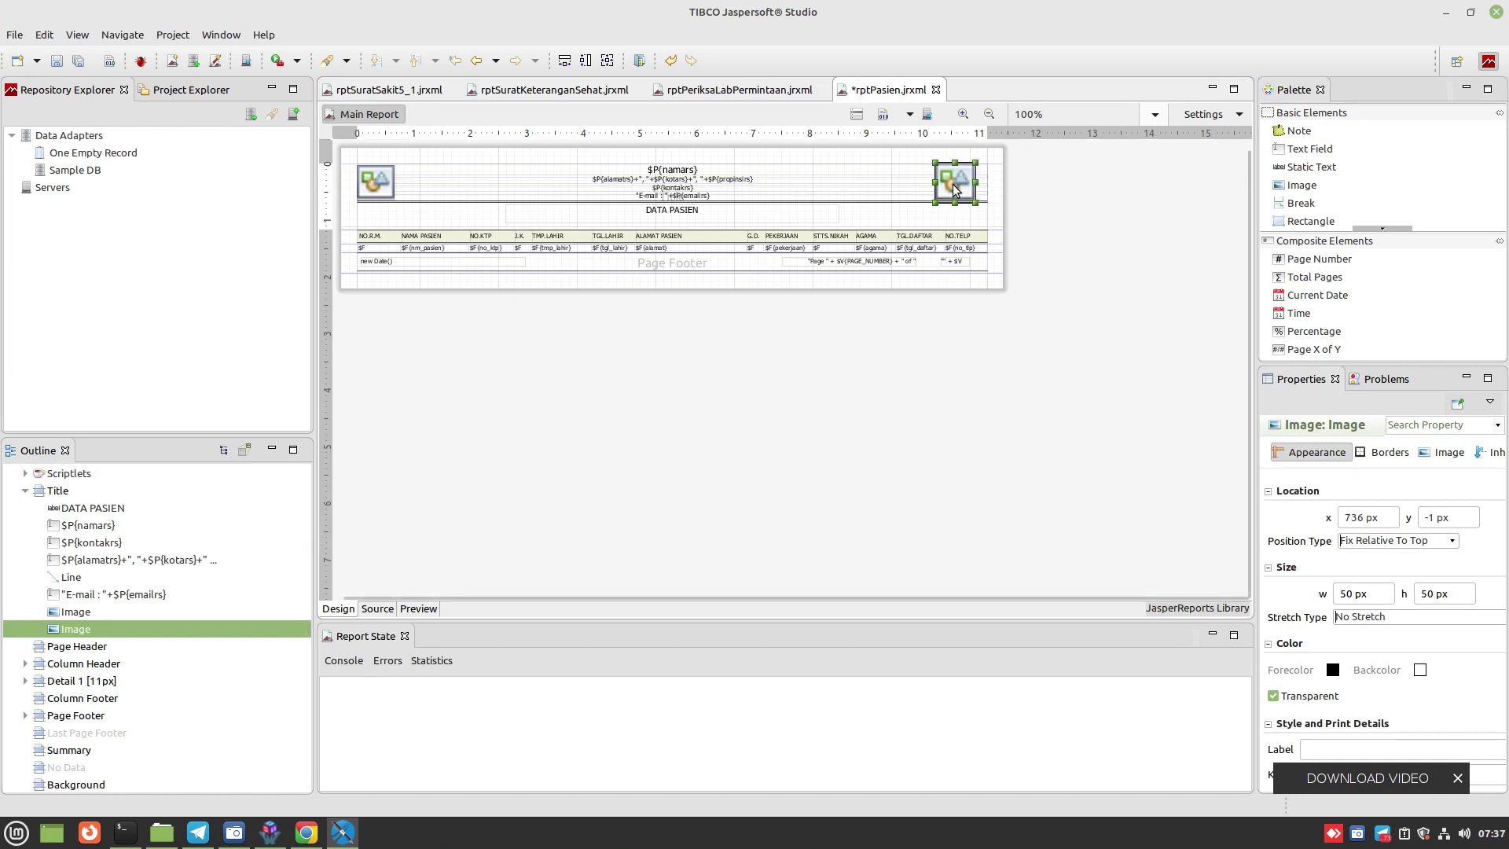
pyautogui.rightClick(956, 189)
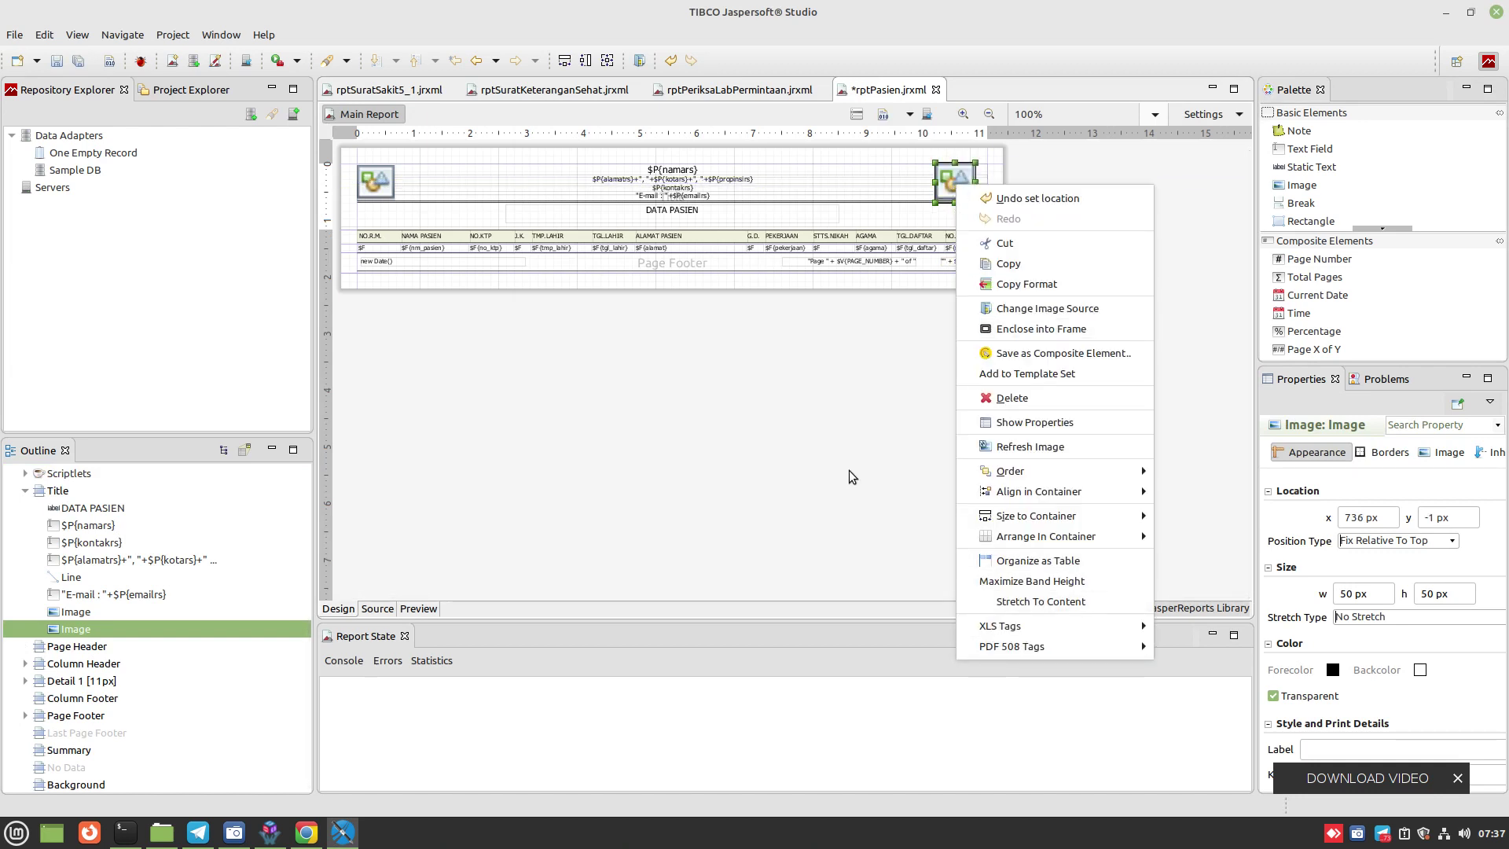
pyautogui.press('Escape')
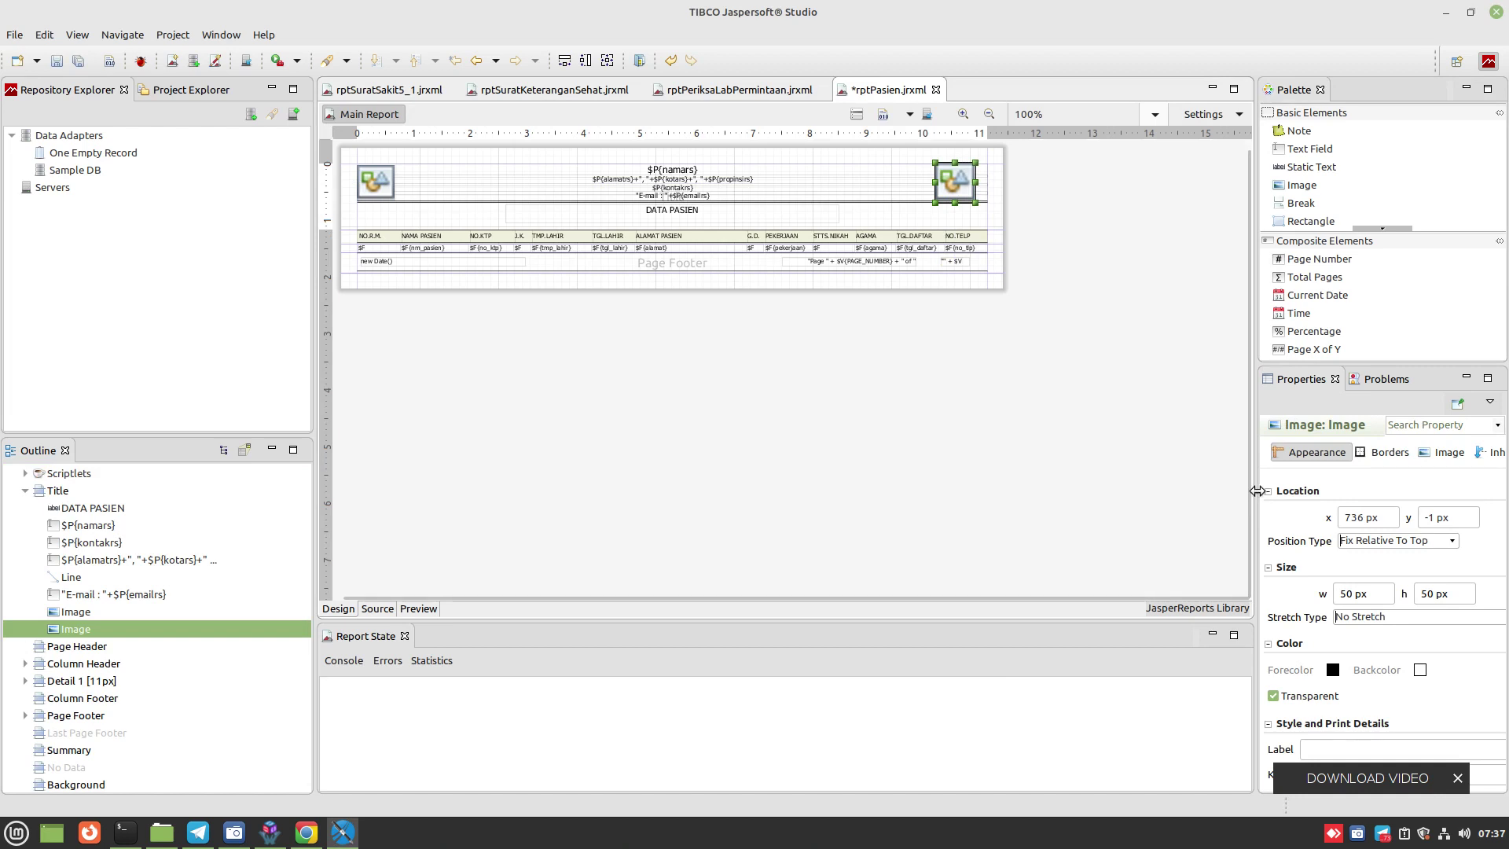
# Examine the new image's Image properties, its image selection modes, and the Expression Editor's parameters without changing anything.
pyautogui.moveTo(1257, 490); pyautogui.dragTo(1074, 498)
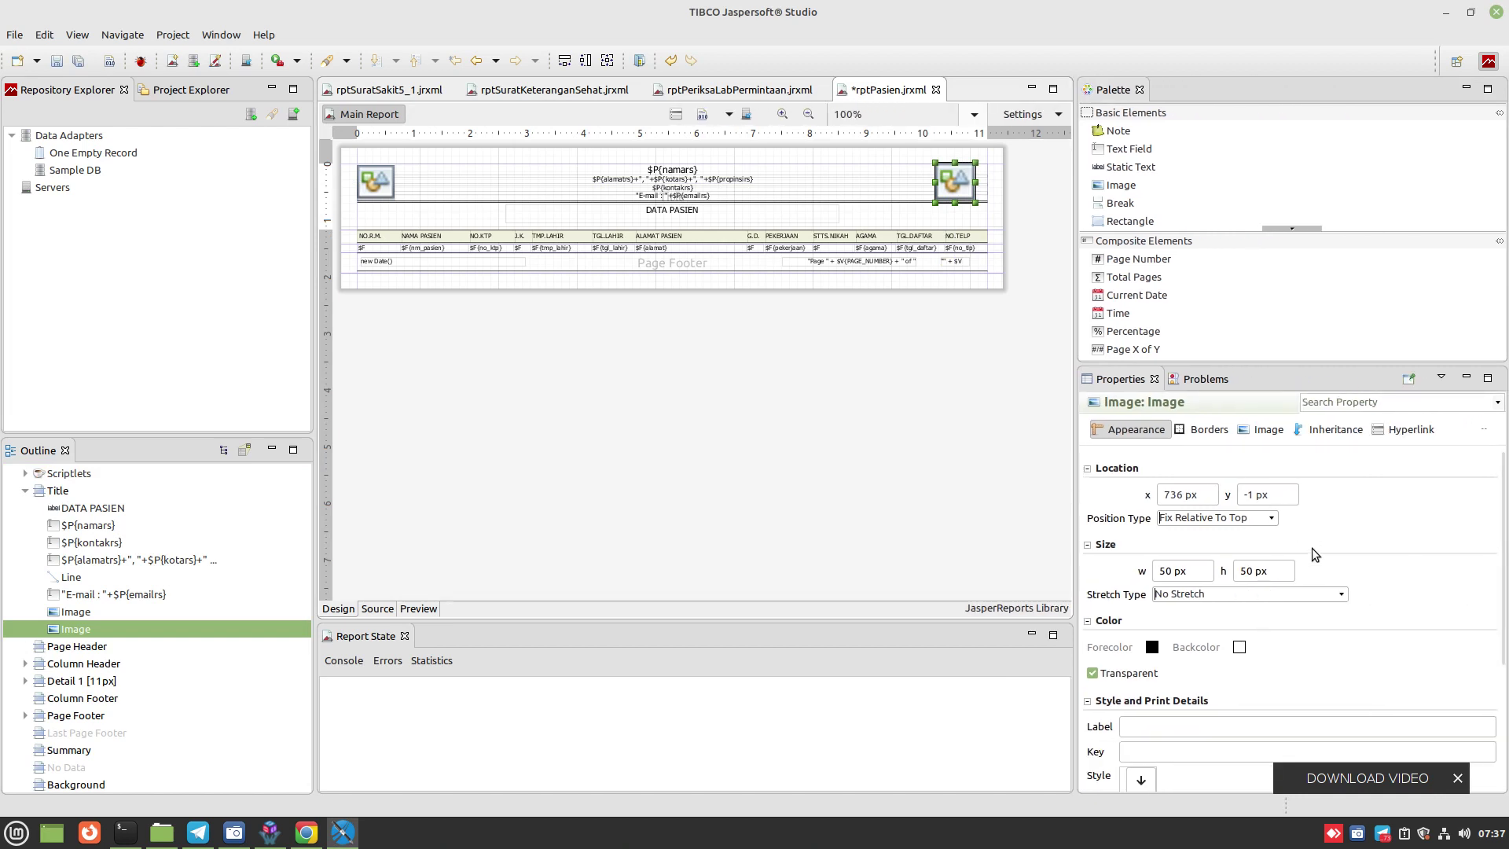
pyautogui.click(1267, 430)
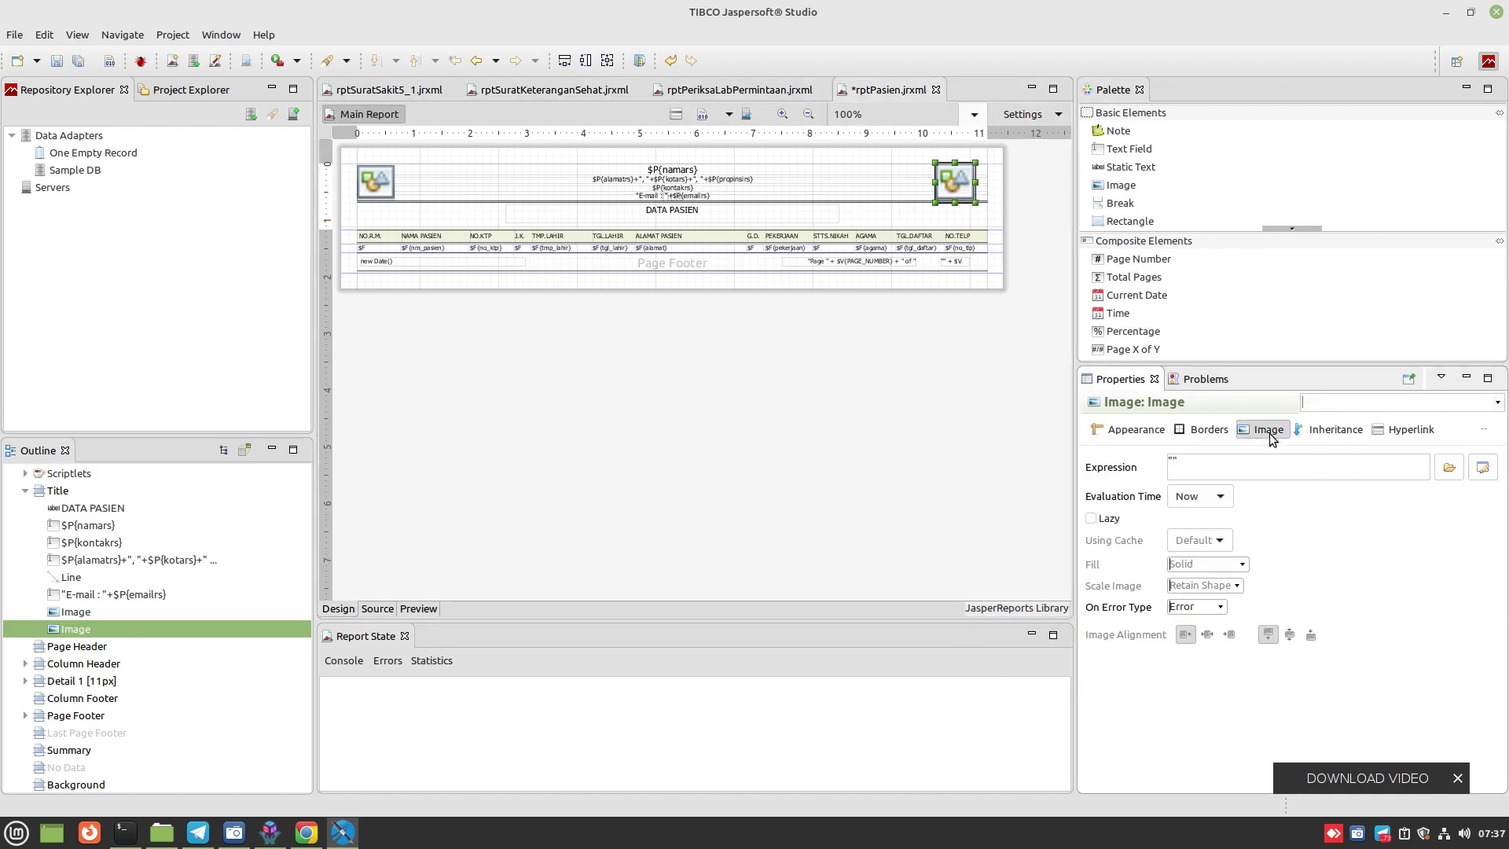
pyautogui.click(1450, 468)
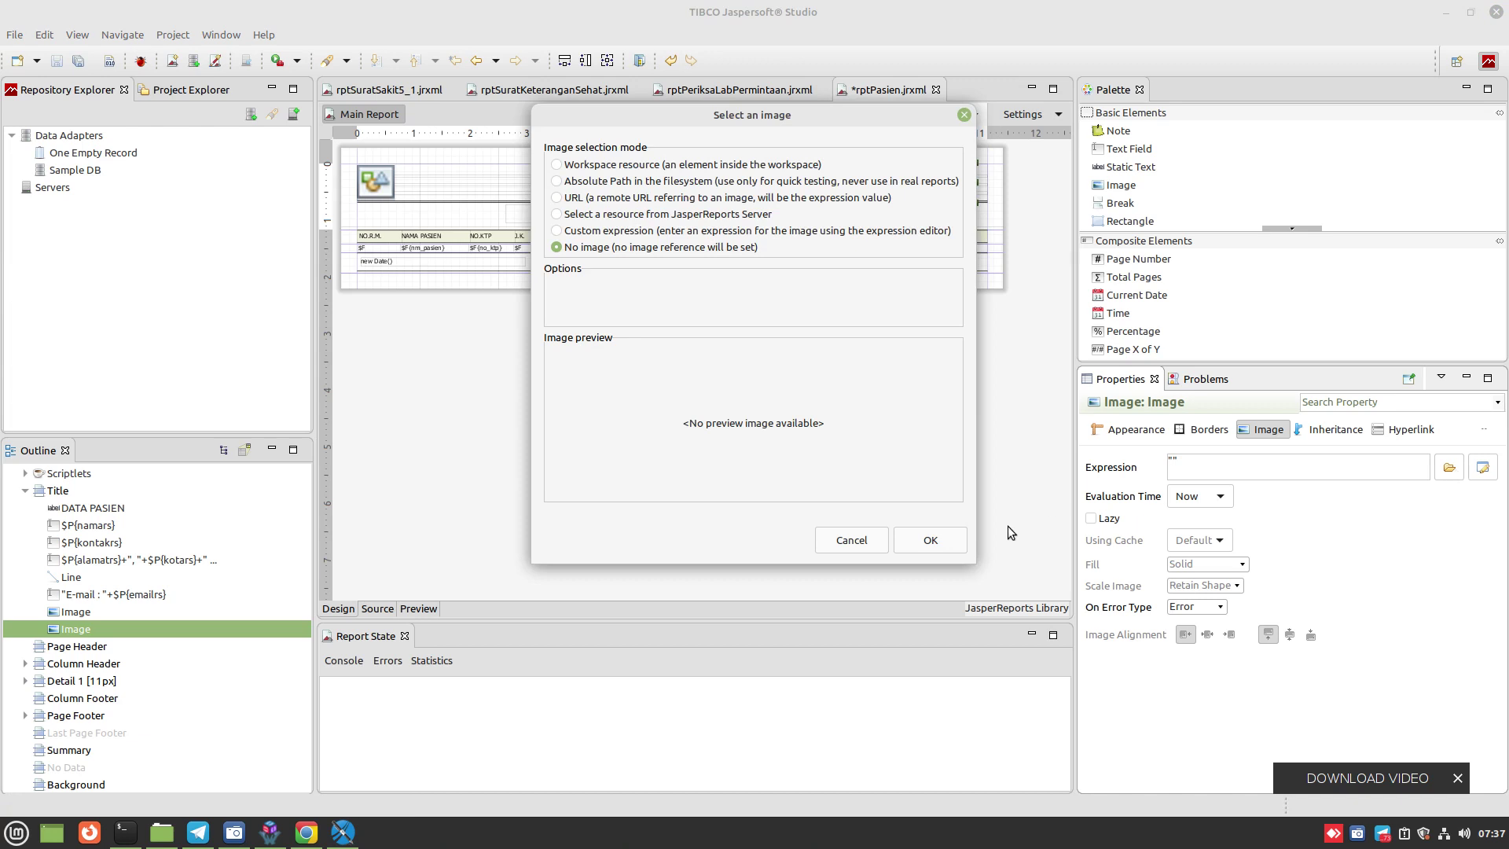
pyautogui.click(860, 544)
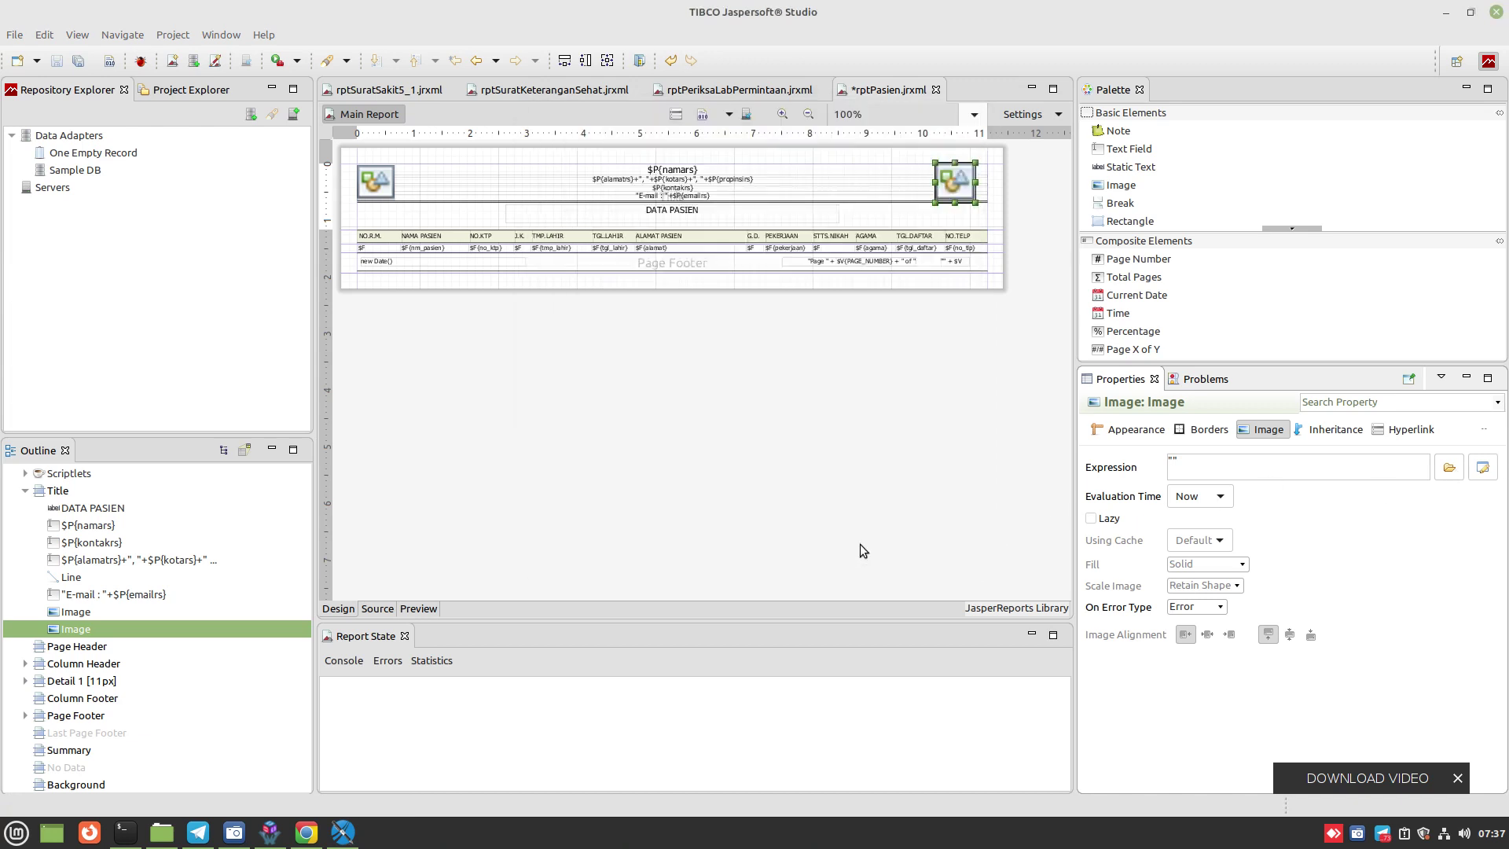
pyautogui.click(1484, 468)
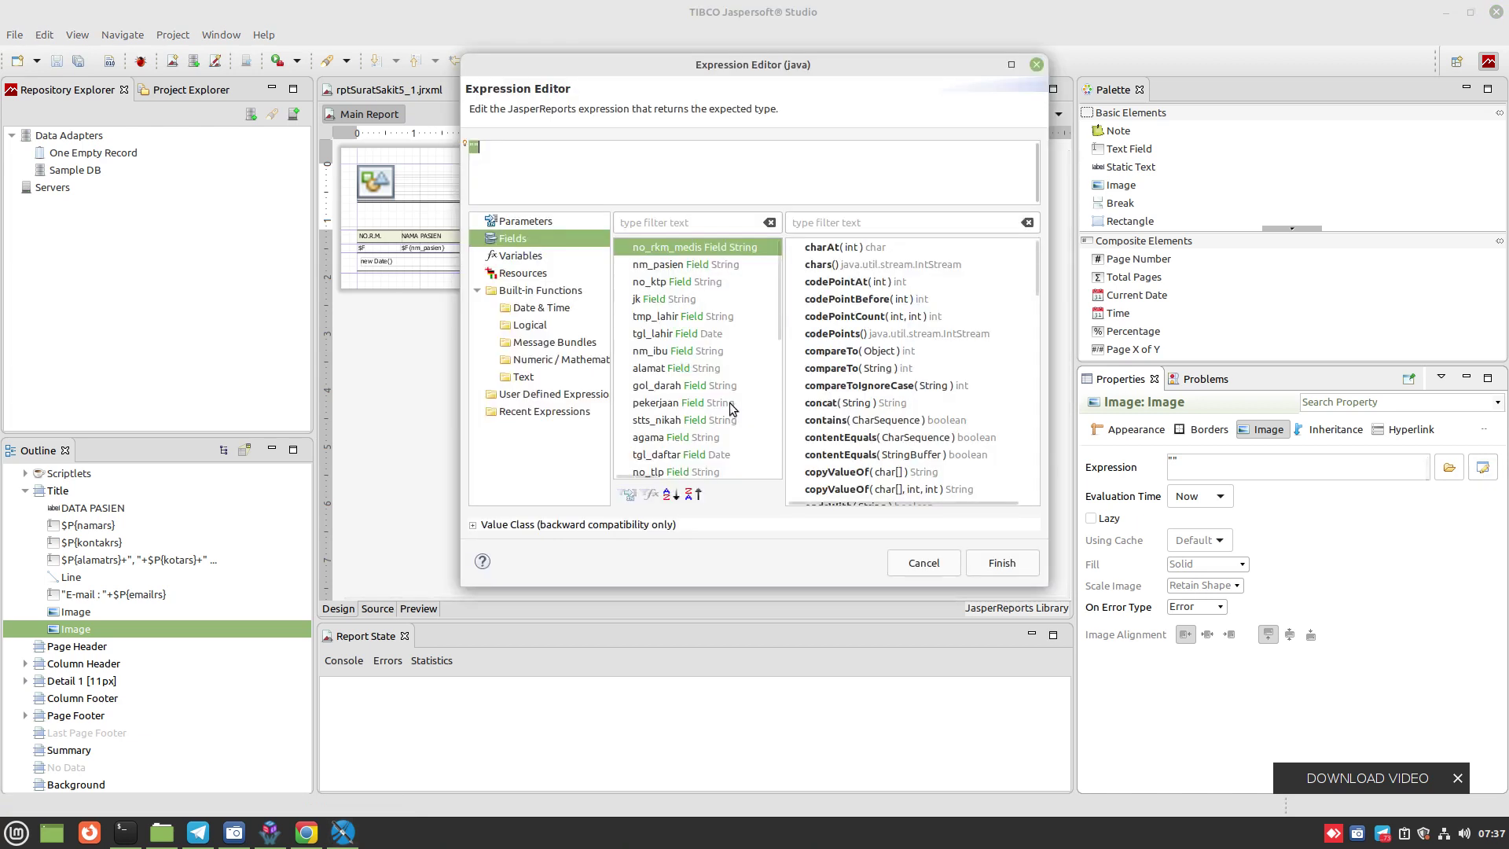
pyautogui.click(552, 223)
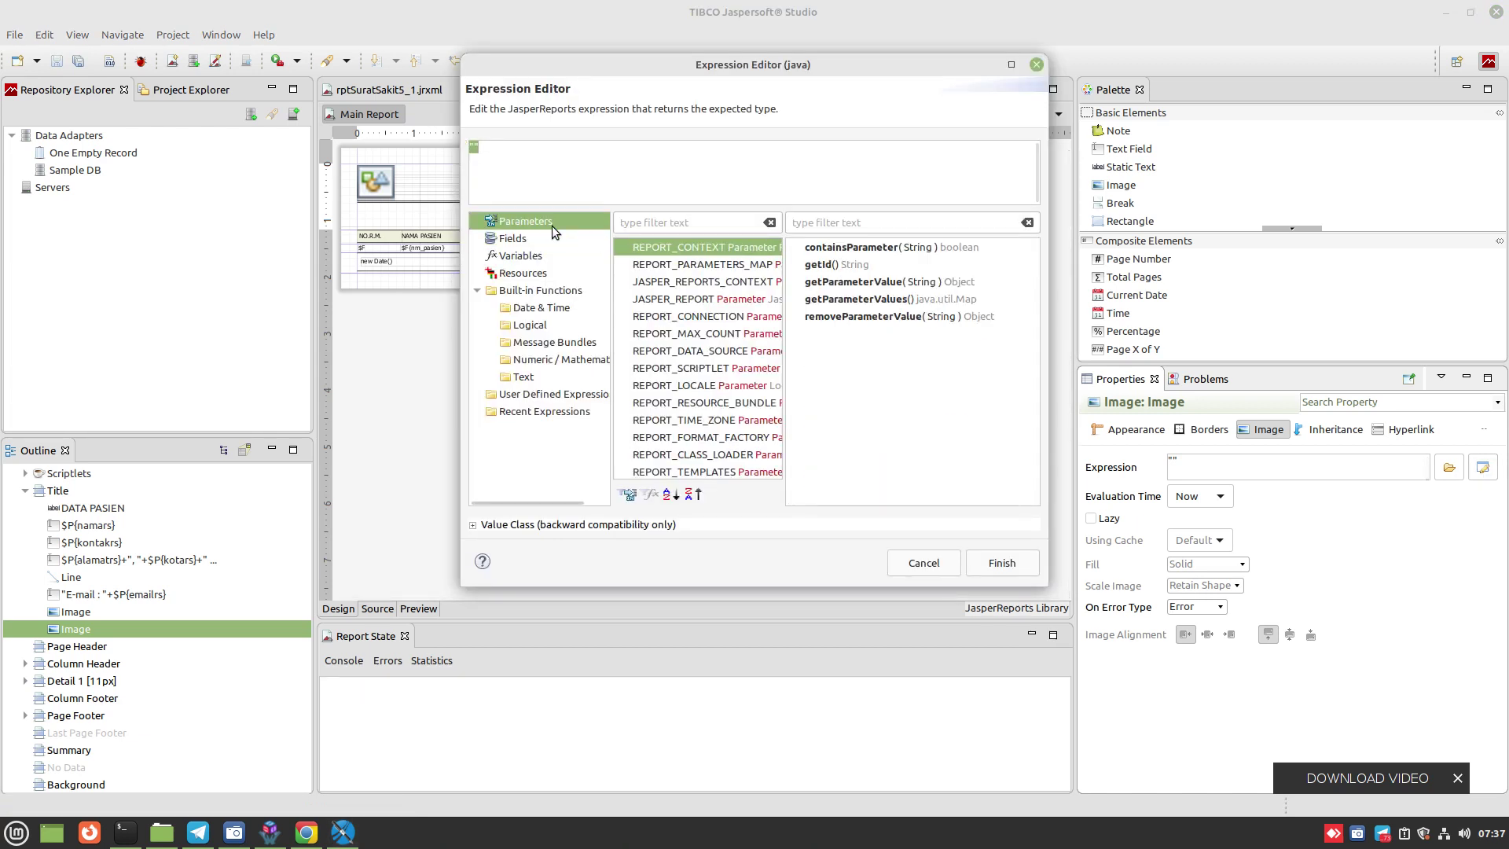
pyautogui.click(926, 564)
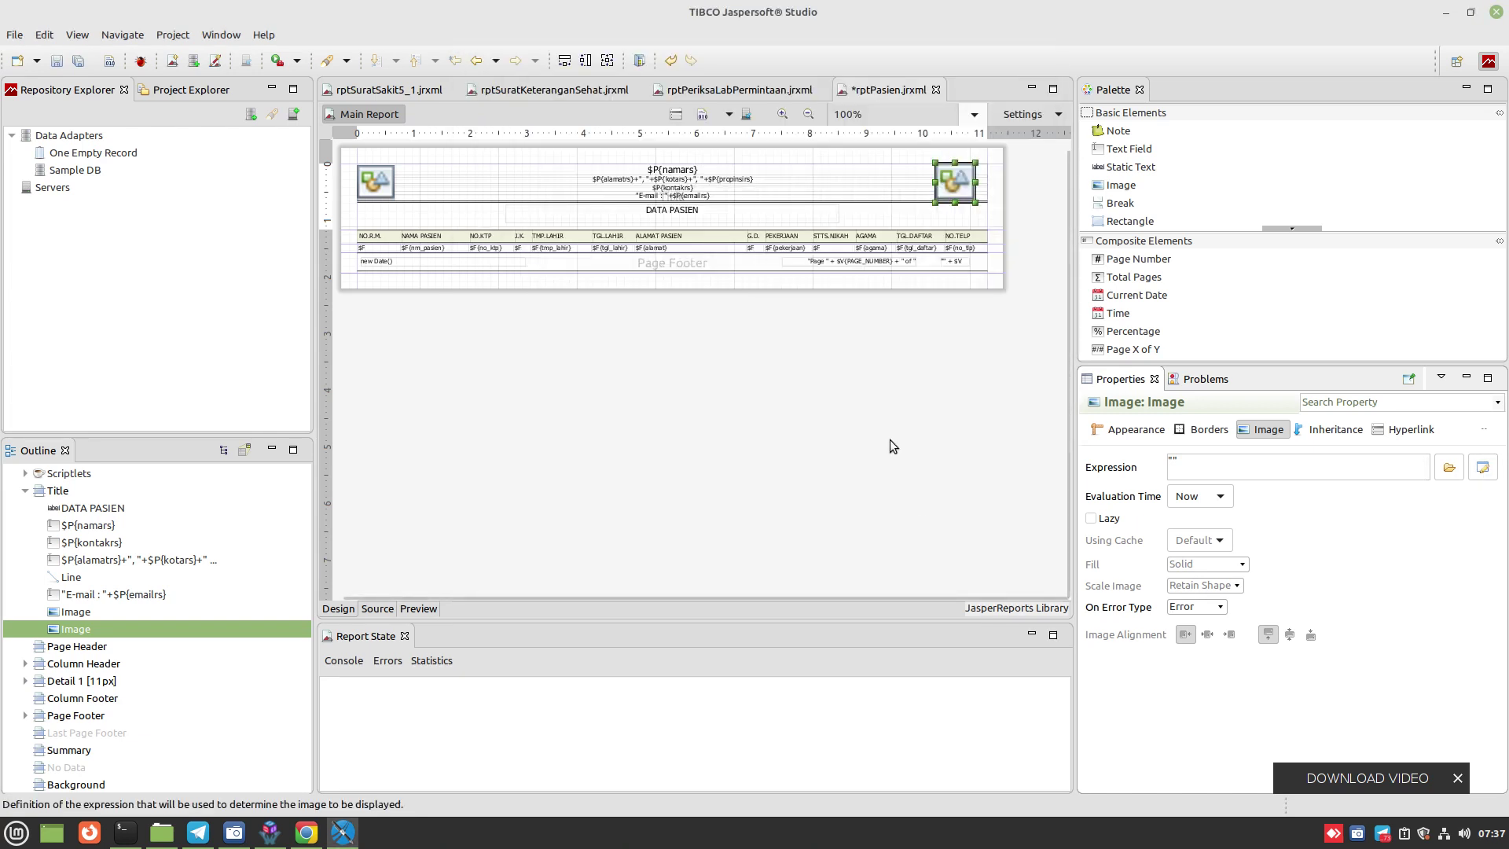
pyautogui.click(235, 832)
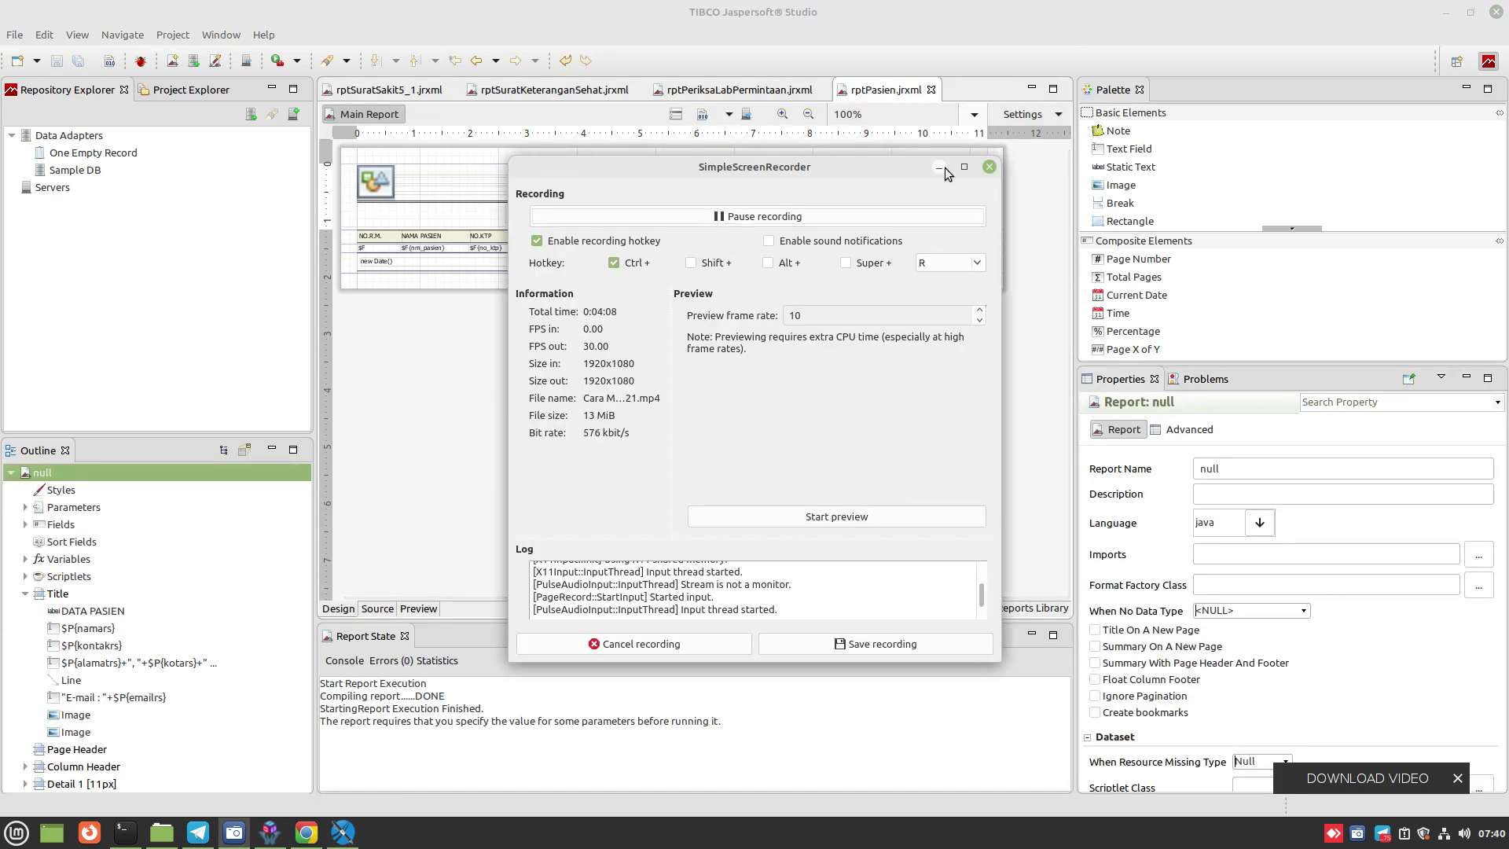
pyautogui.click(940, 167)
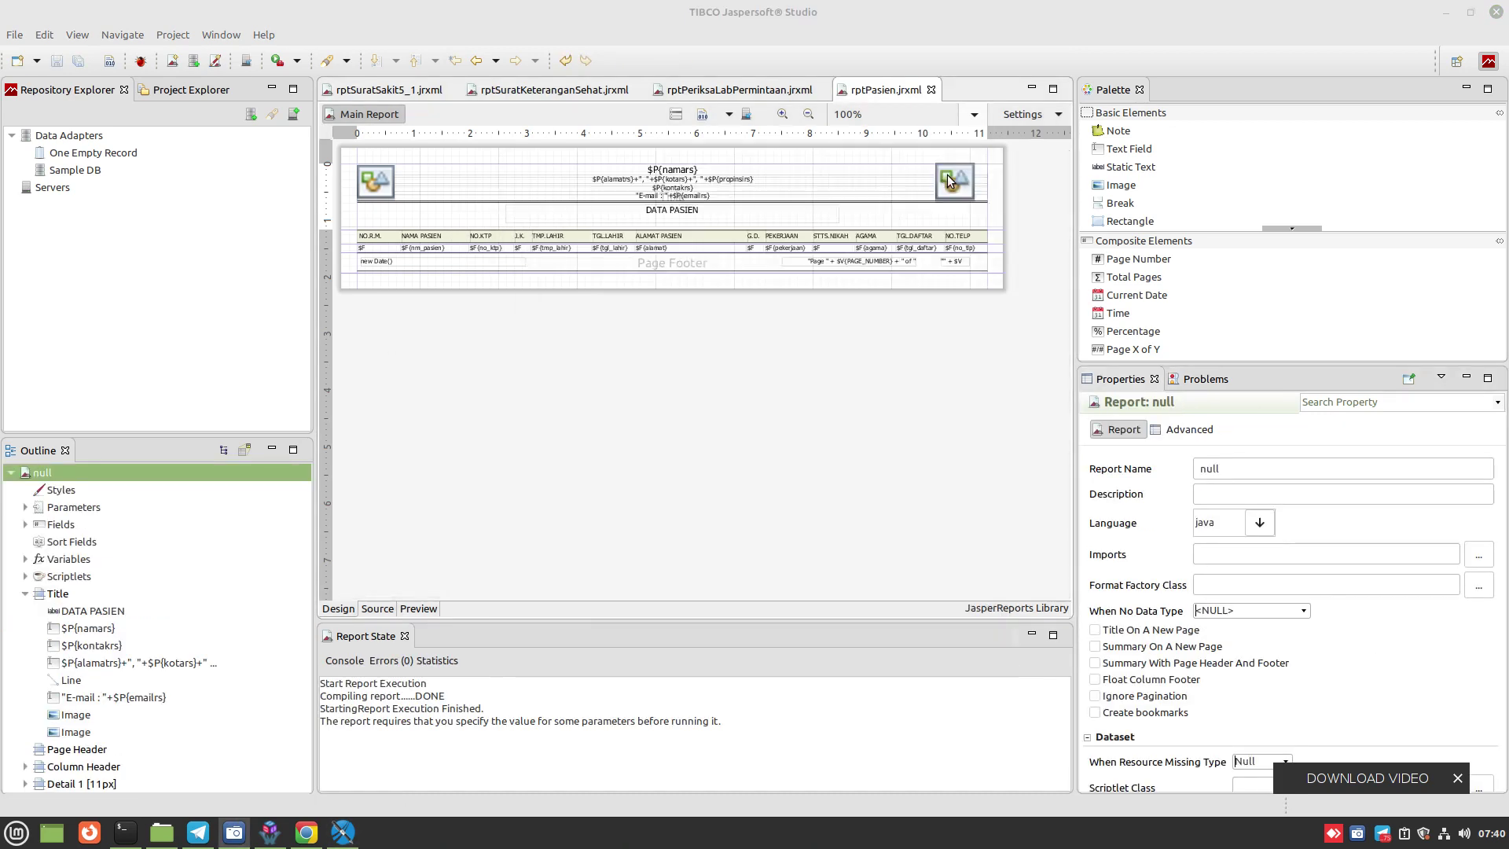
# Select the second logo image in the report's Title band and open its expression "./logo2.jpg" in the Expression Editor.
pyautogui.click(955, 190)
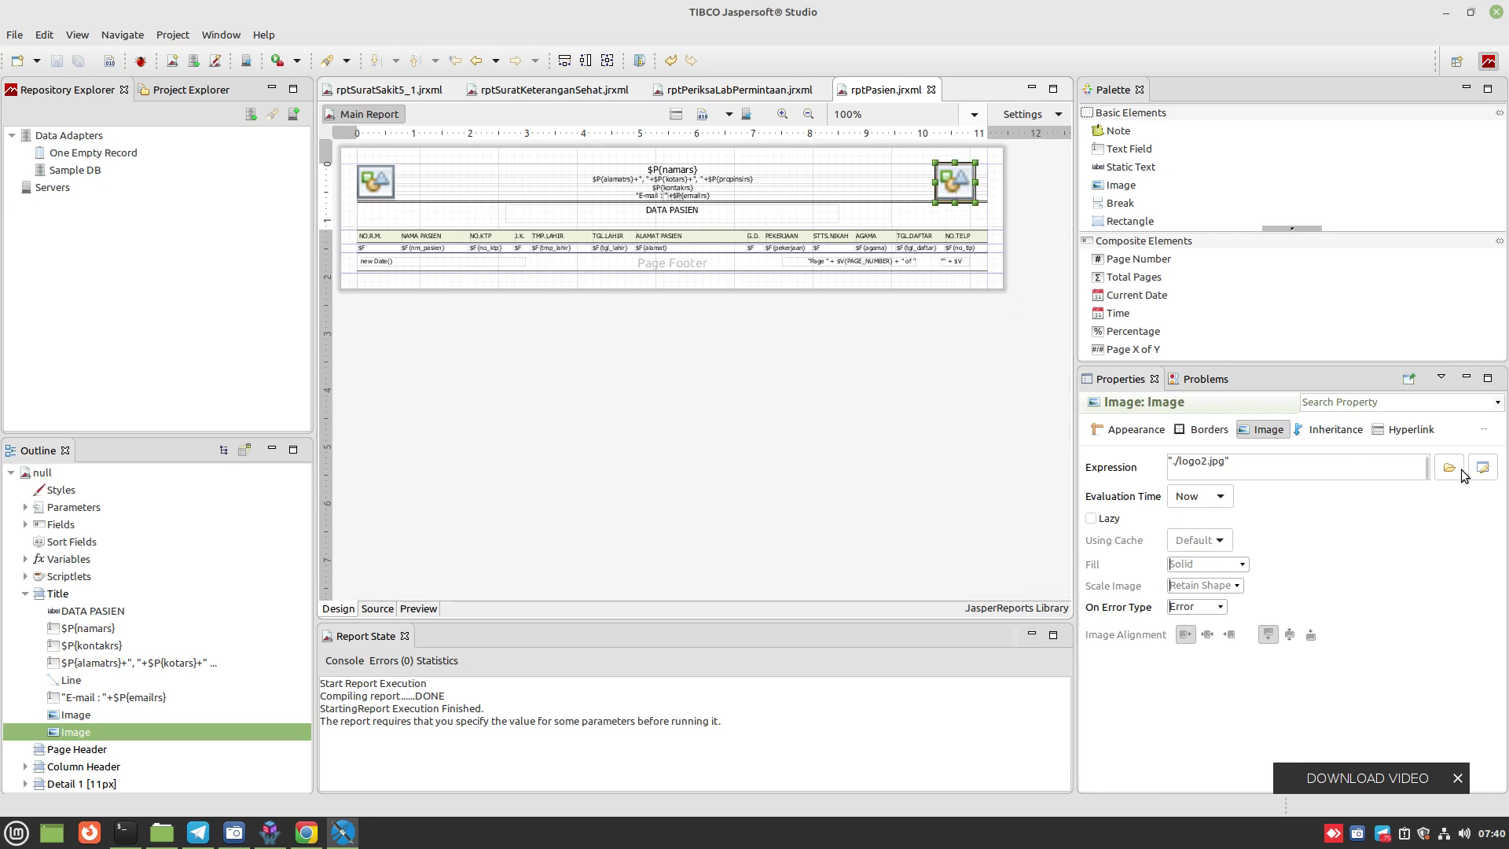
pyautogui.click(1485, 468)
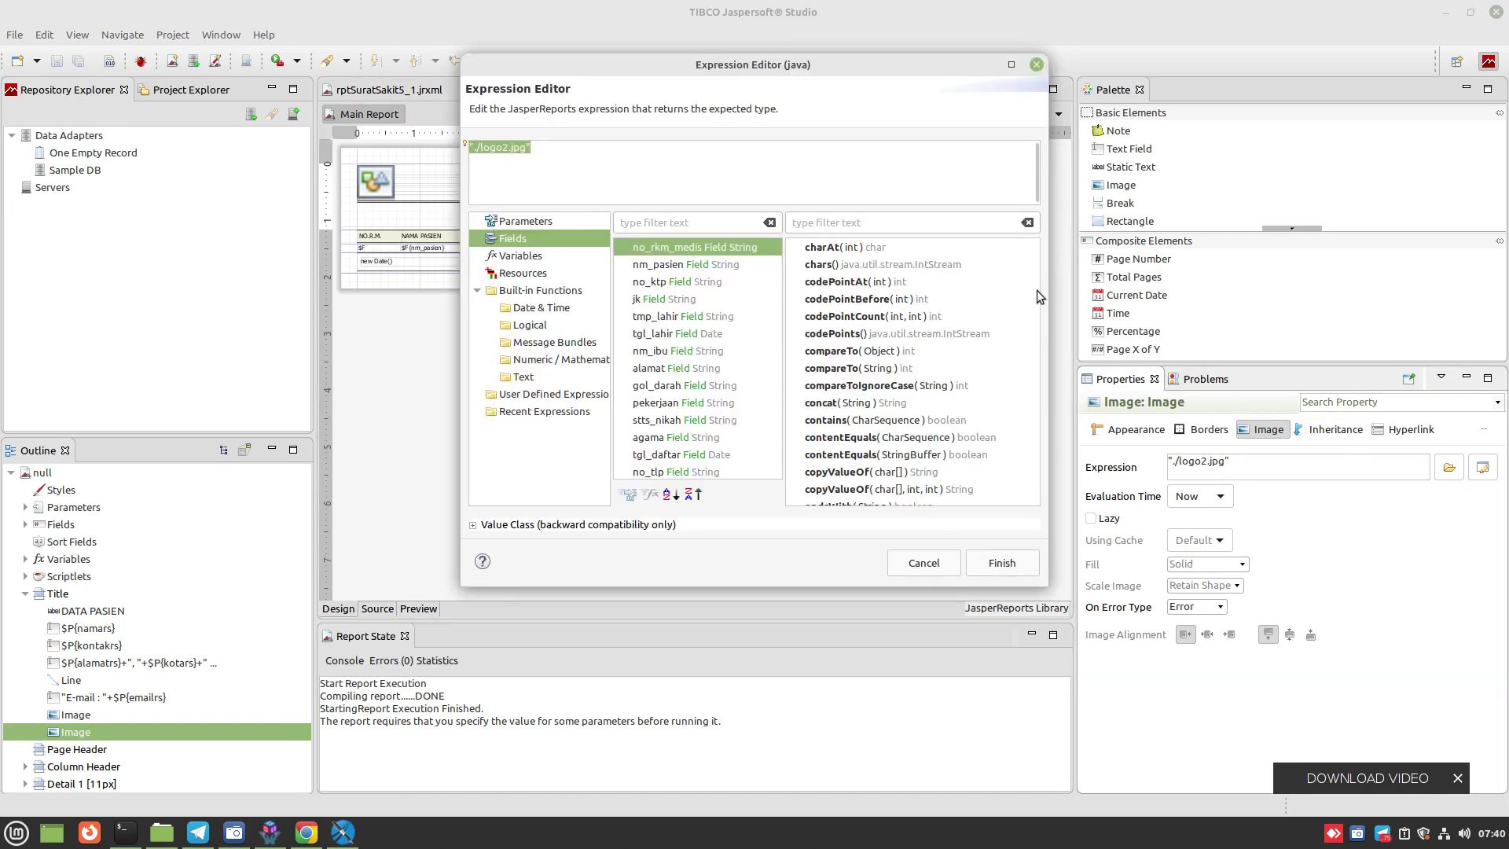
pyautogui.click(544, 163)
# Check the khanzaterbaru folder and its report subfolder in the file manager against the logo path, and return to the Expression Editor.
pyautogui.click(170, 838)
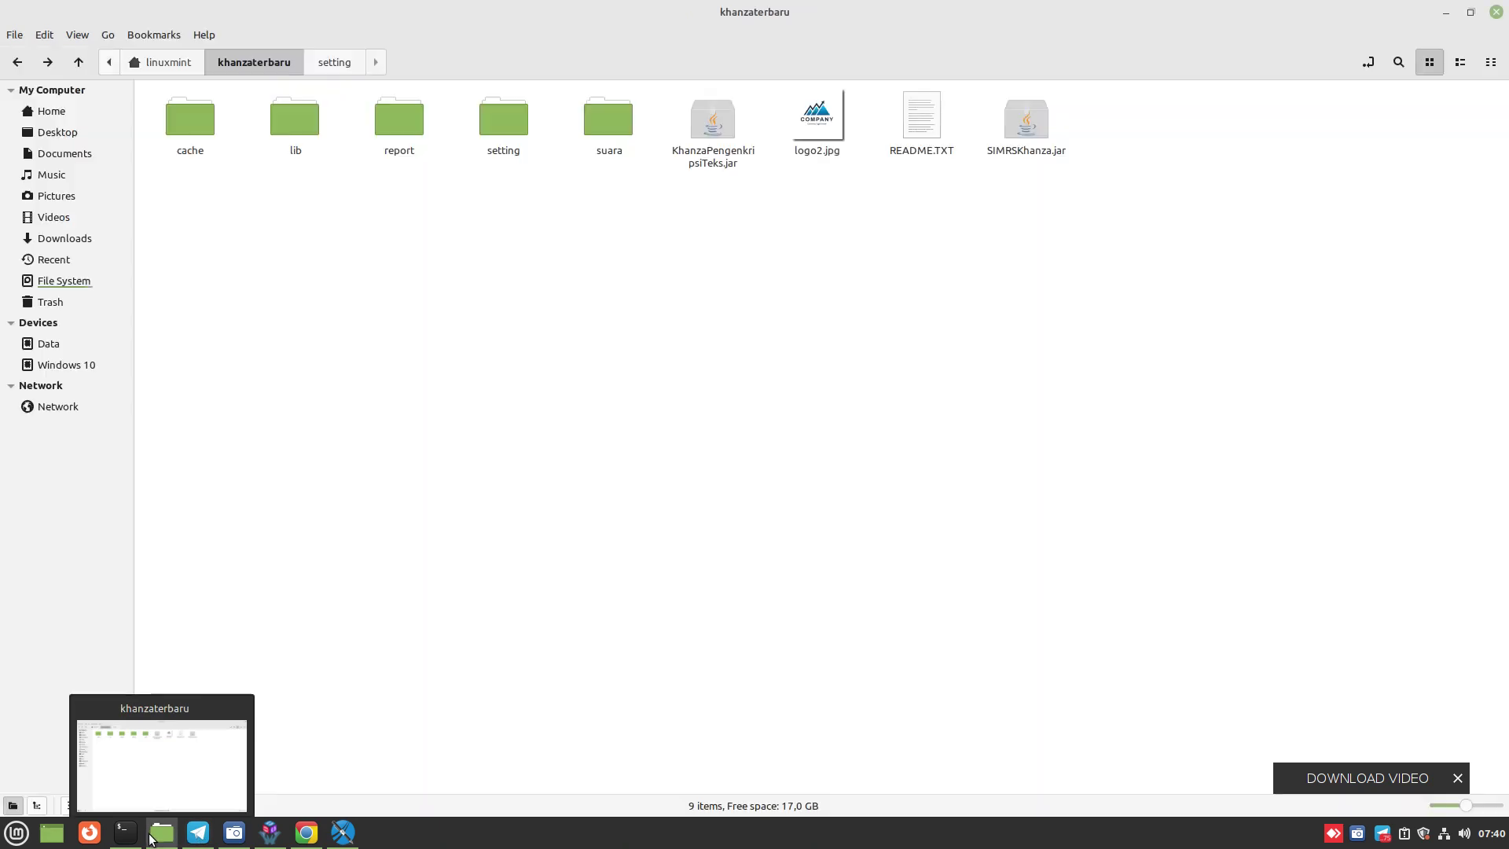
pyautogui.doubleClick(403, 135)
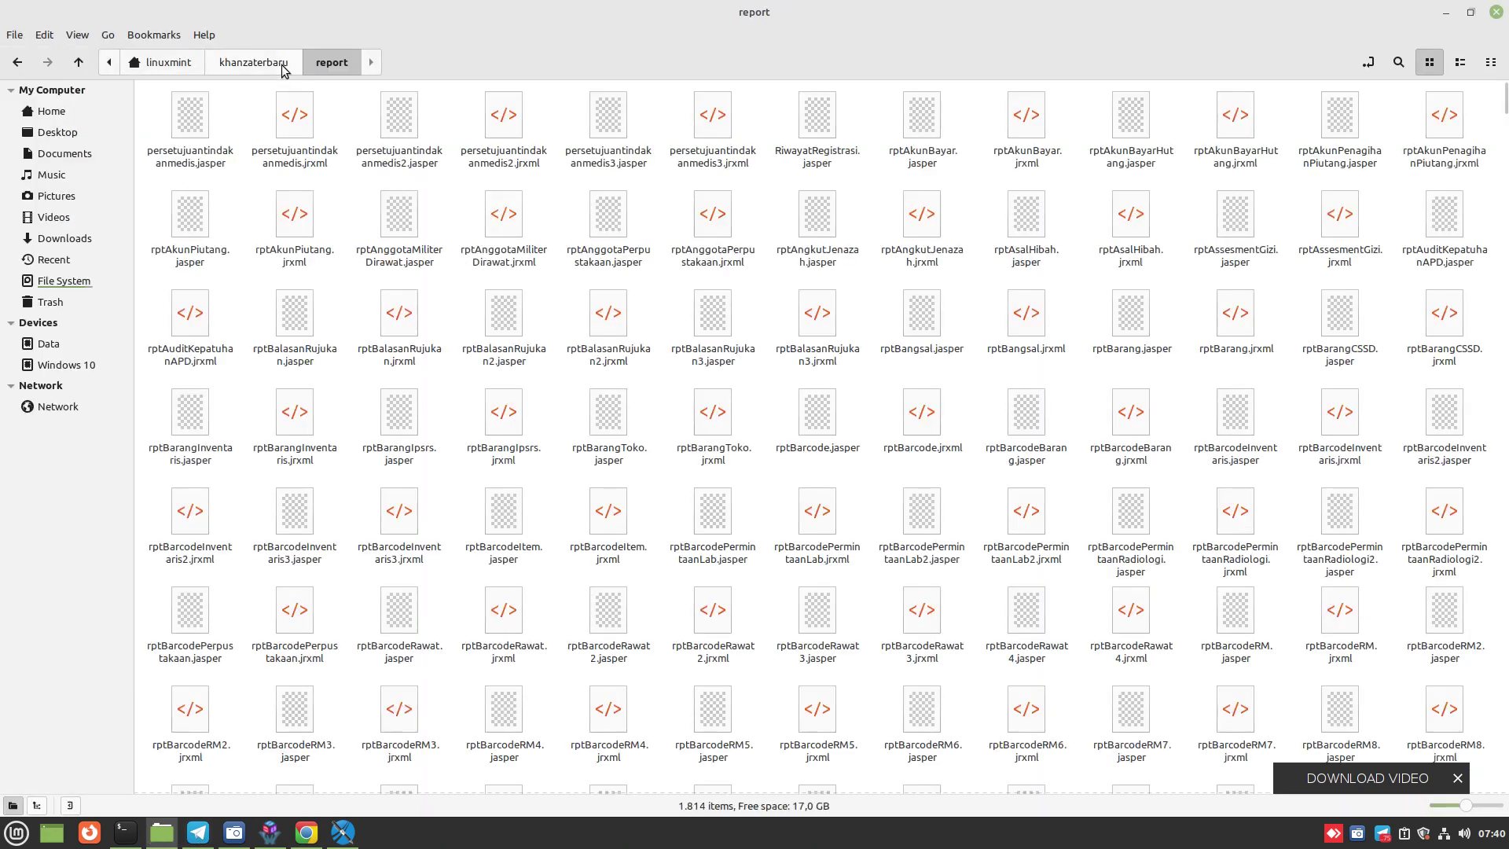
pyautogui.click(275, 63)
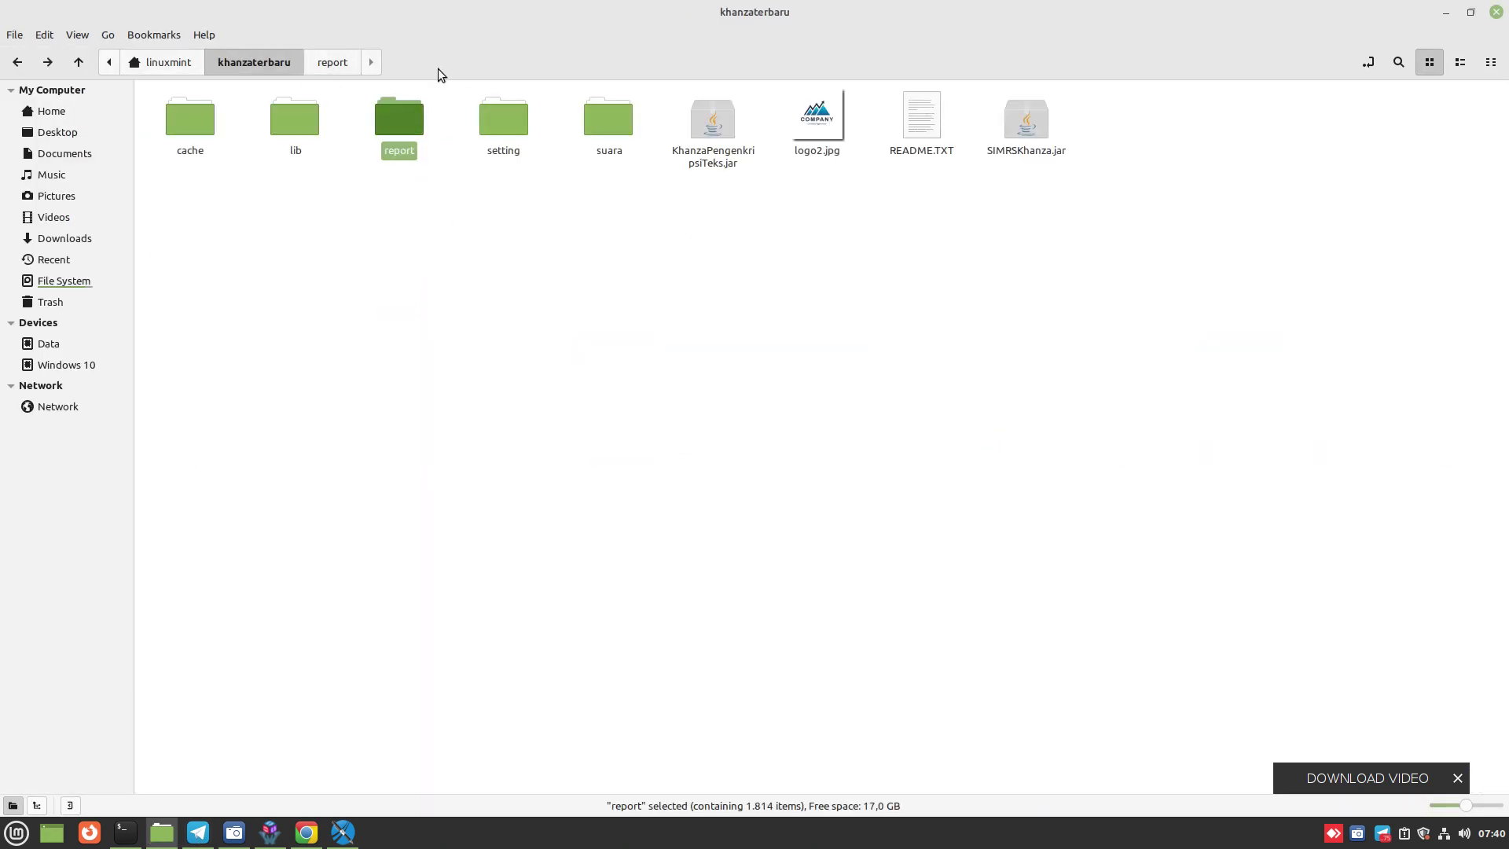
pyautogui.click(1448, 16)
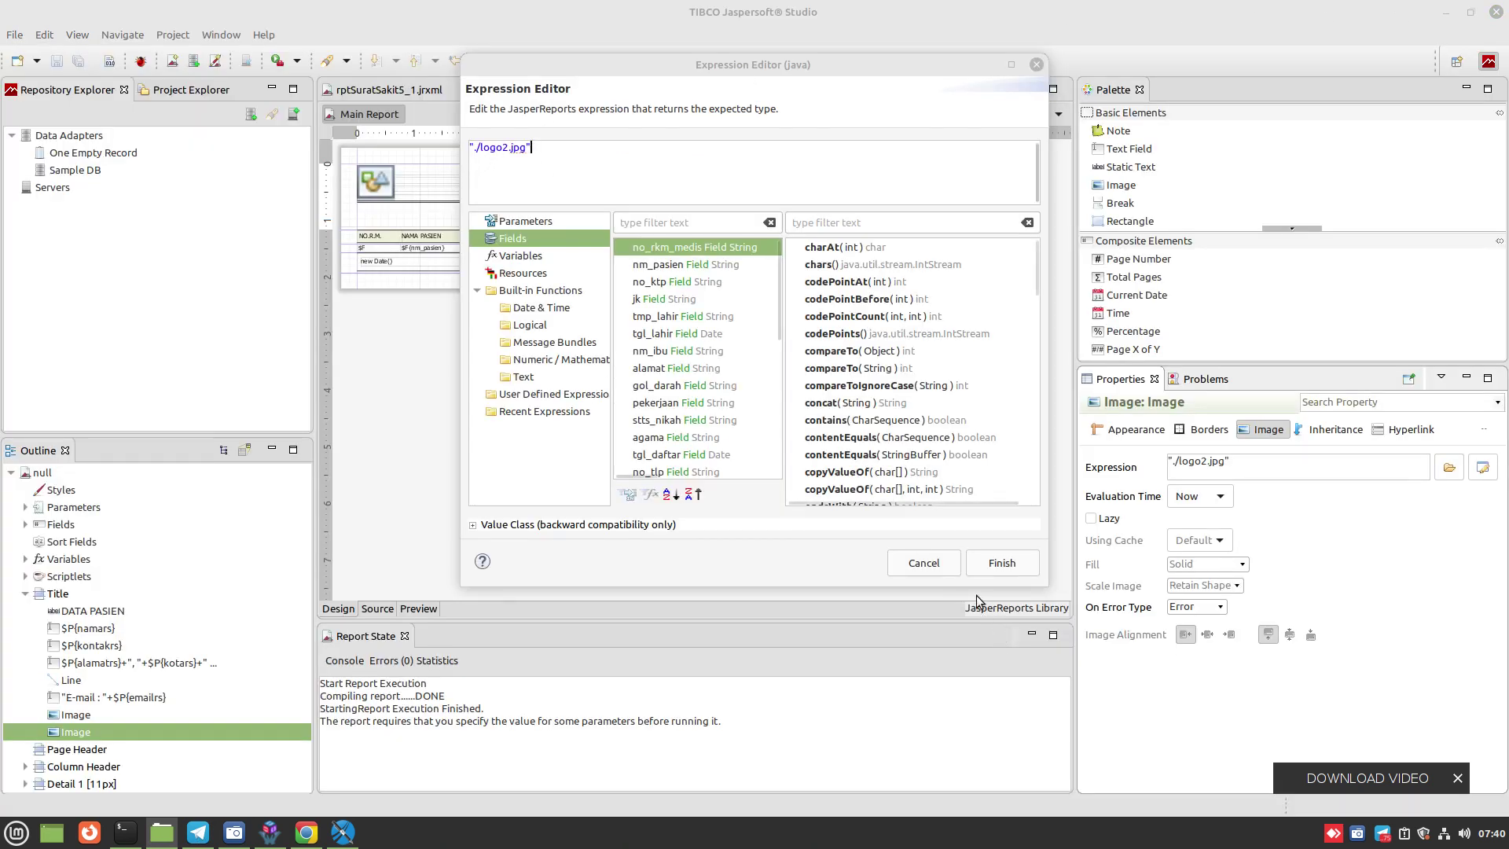
# Accept the image expression "./logo2.jpg", save rptPasien.jrxml and build the project.
pyautogui.click(1000, 561)
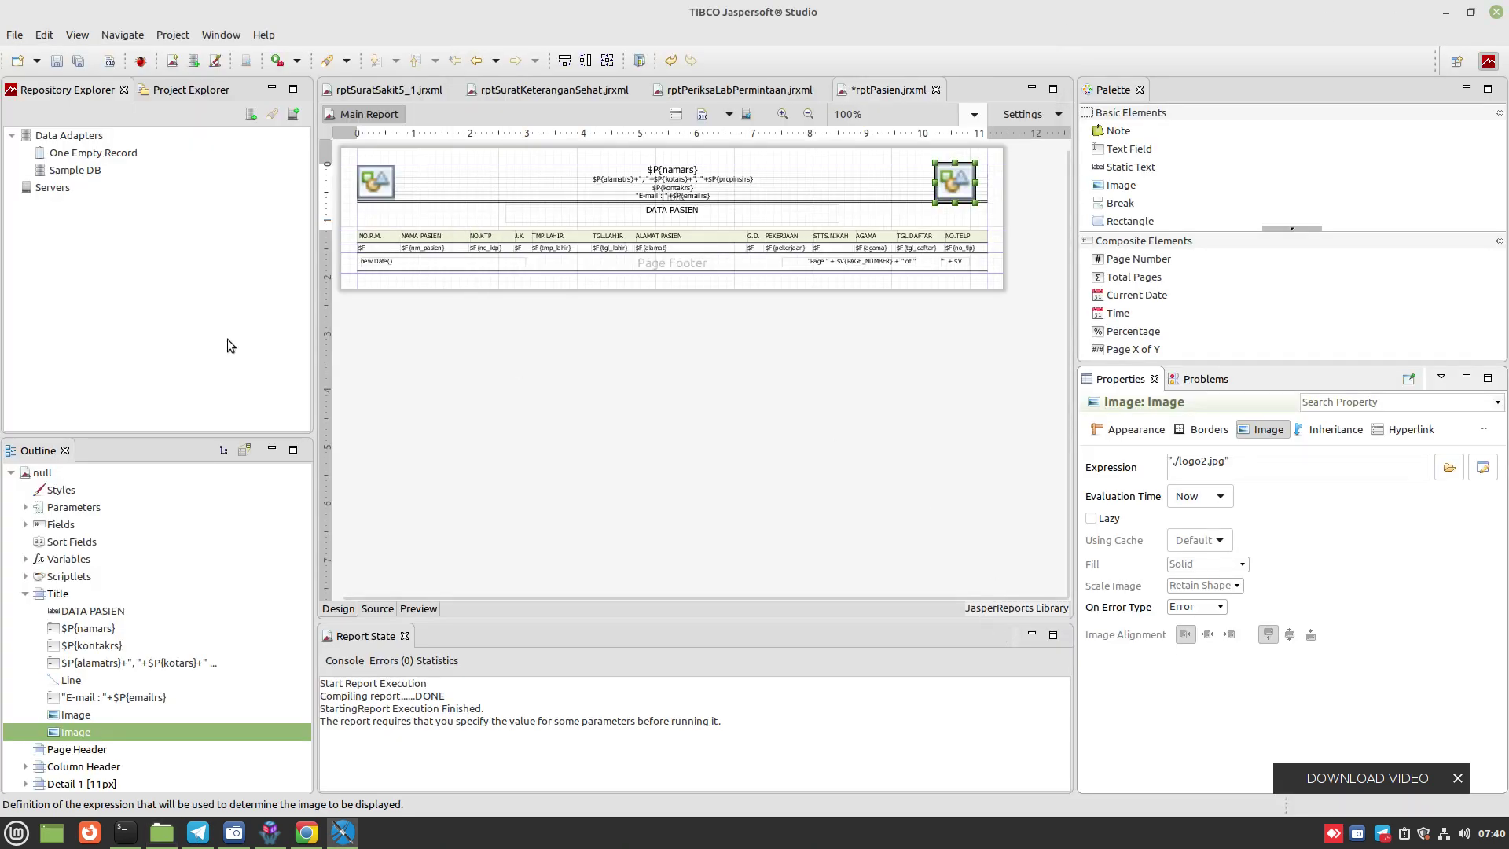
pyautogui.click(57, 61)
pyautogui.click(173, 34)
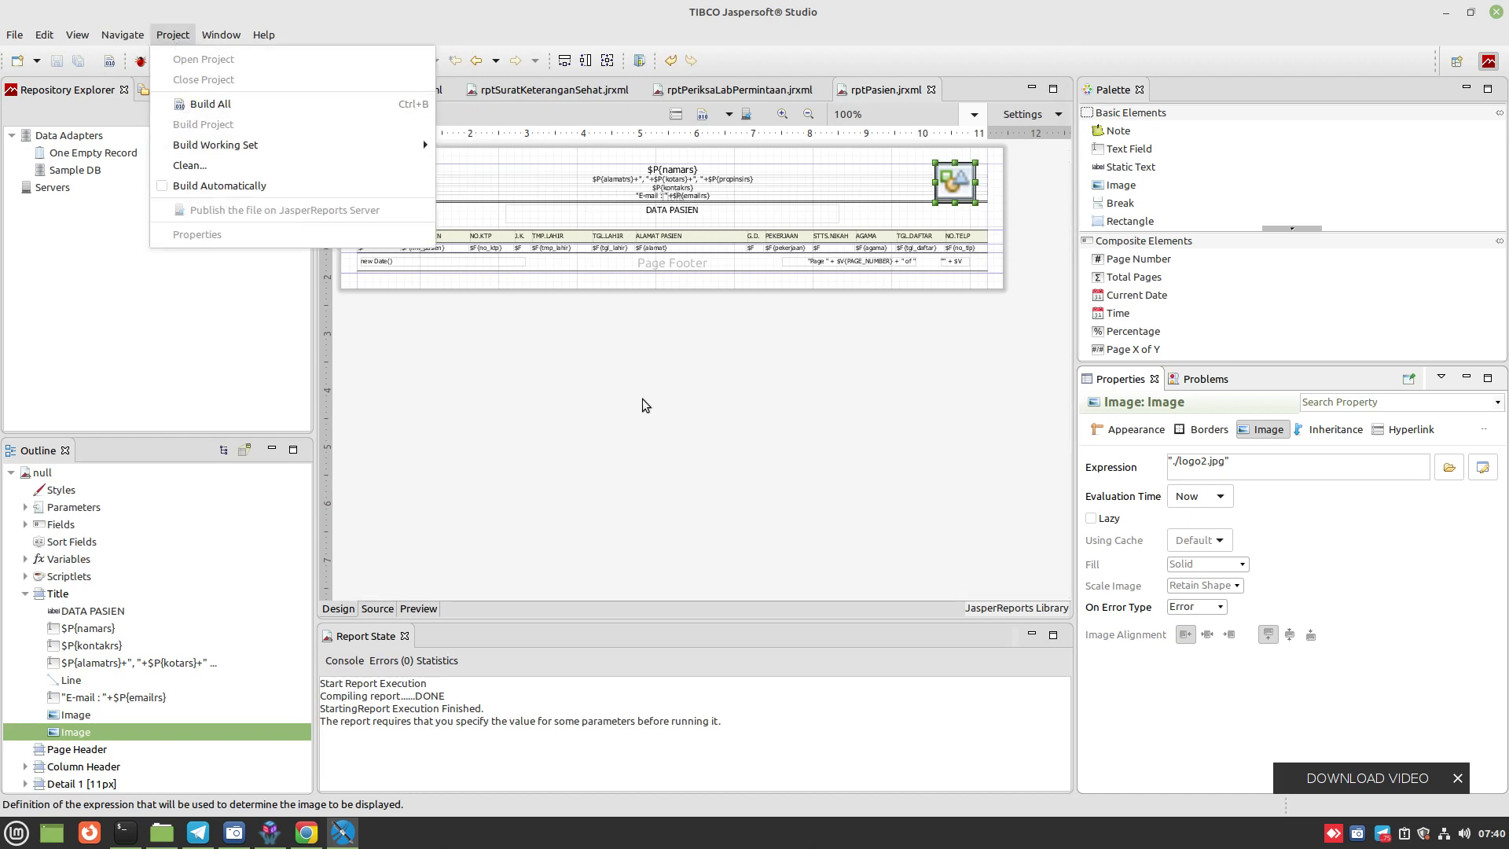
pyautogui.click(588, 363)
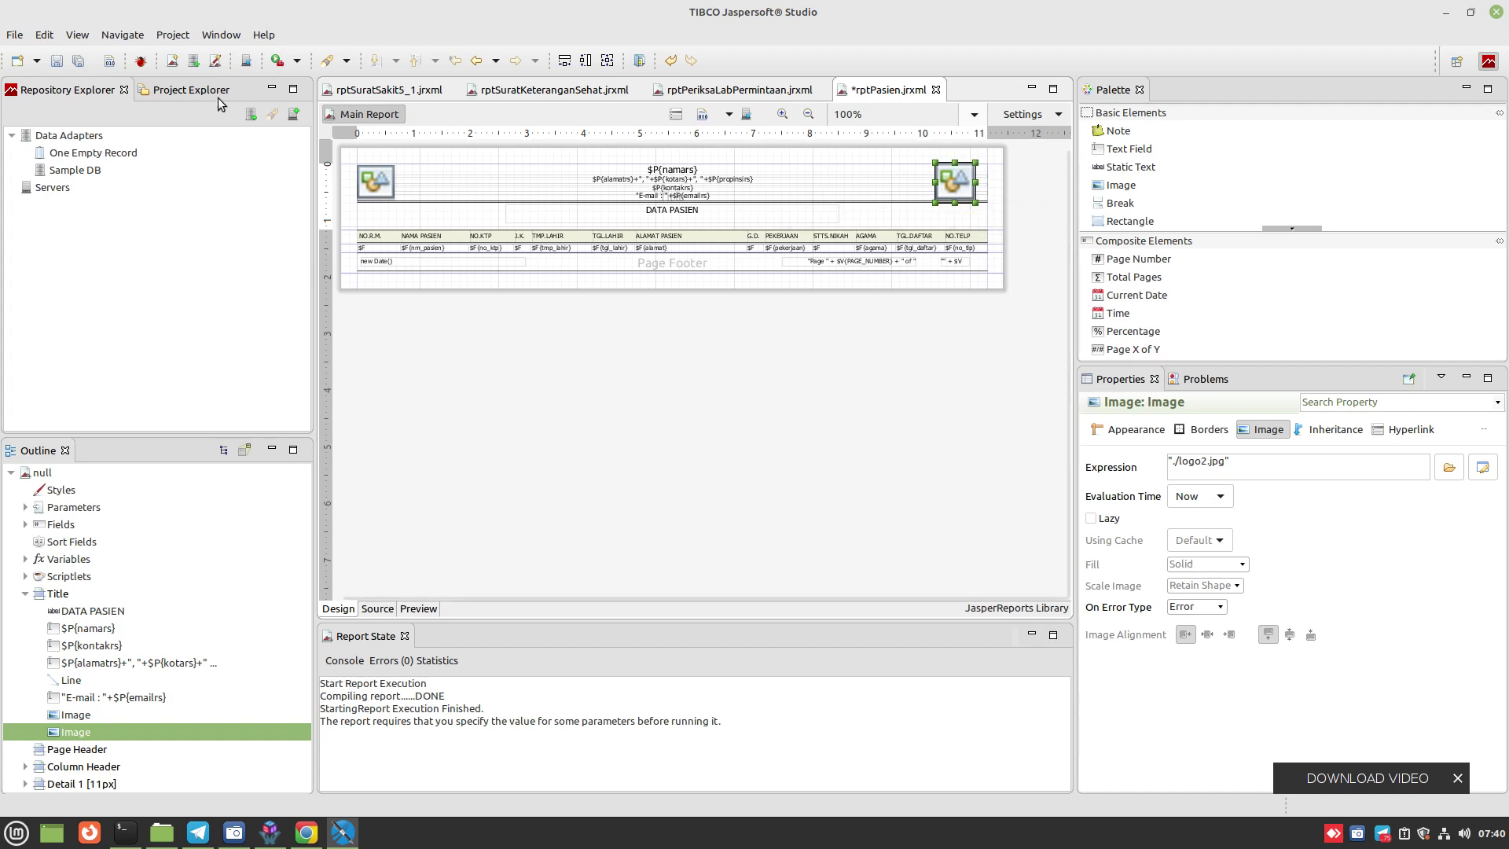
pyautogui.click(57, 61)
pyautogui.click(163, 40)
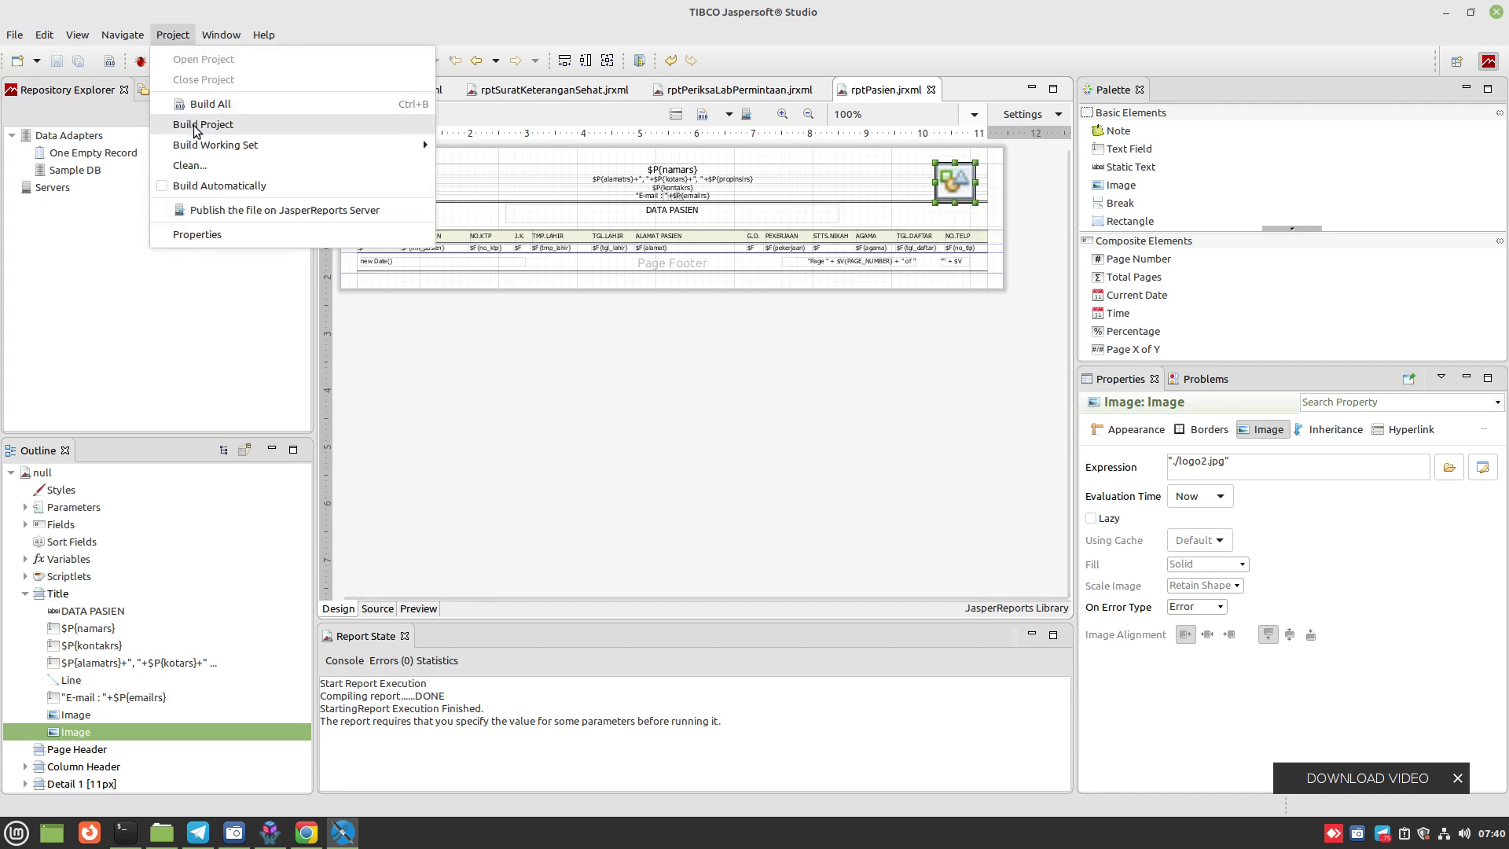
pyautogui.click(198, 126)
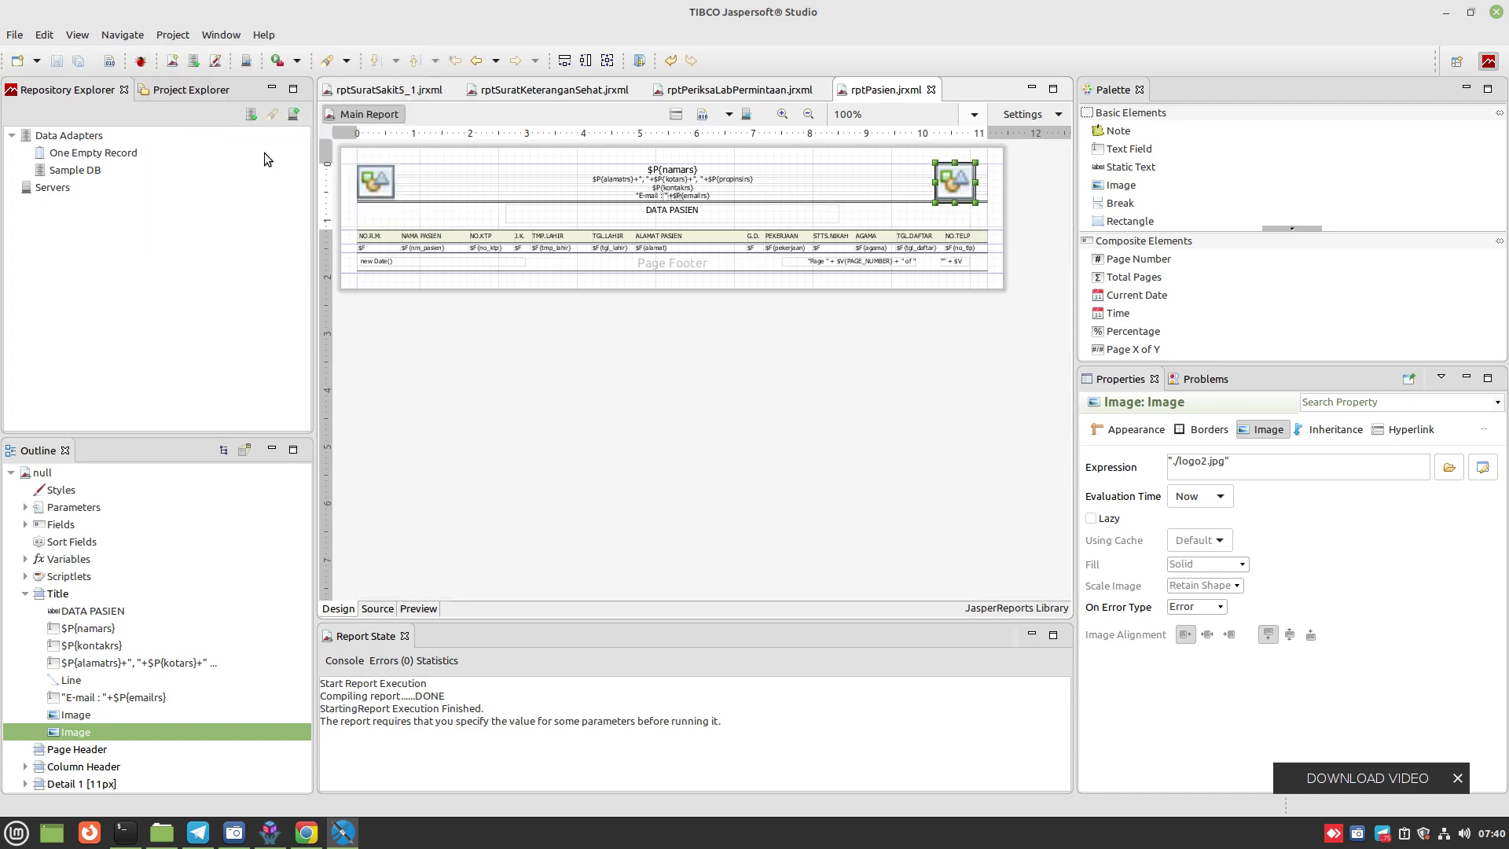
# Switch to SIMRS Khanza, generate the patient data report from the patient list, and inspect its header logos at 150% zoom.
pyautogui.click(270, 832)
pyautogui.click(685, 109)
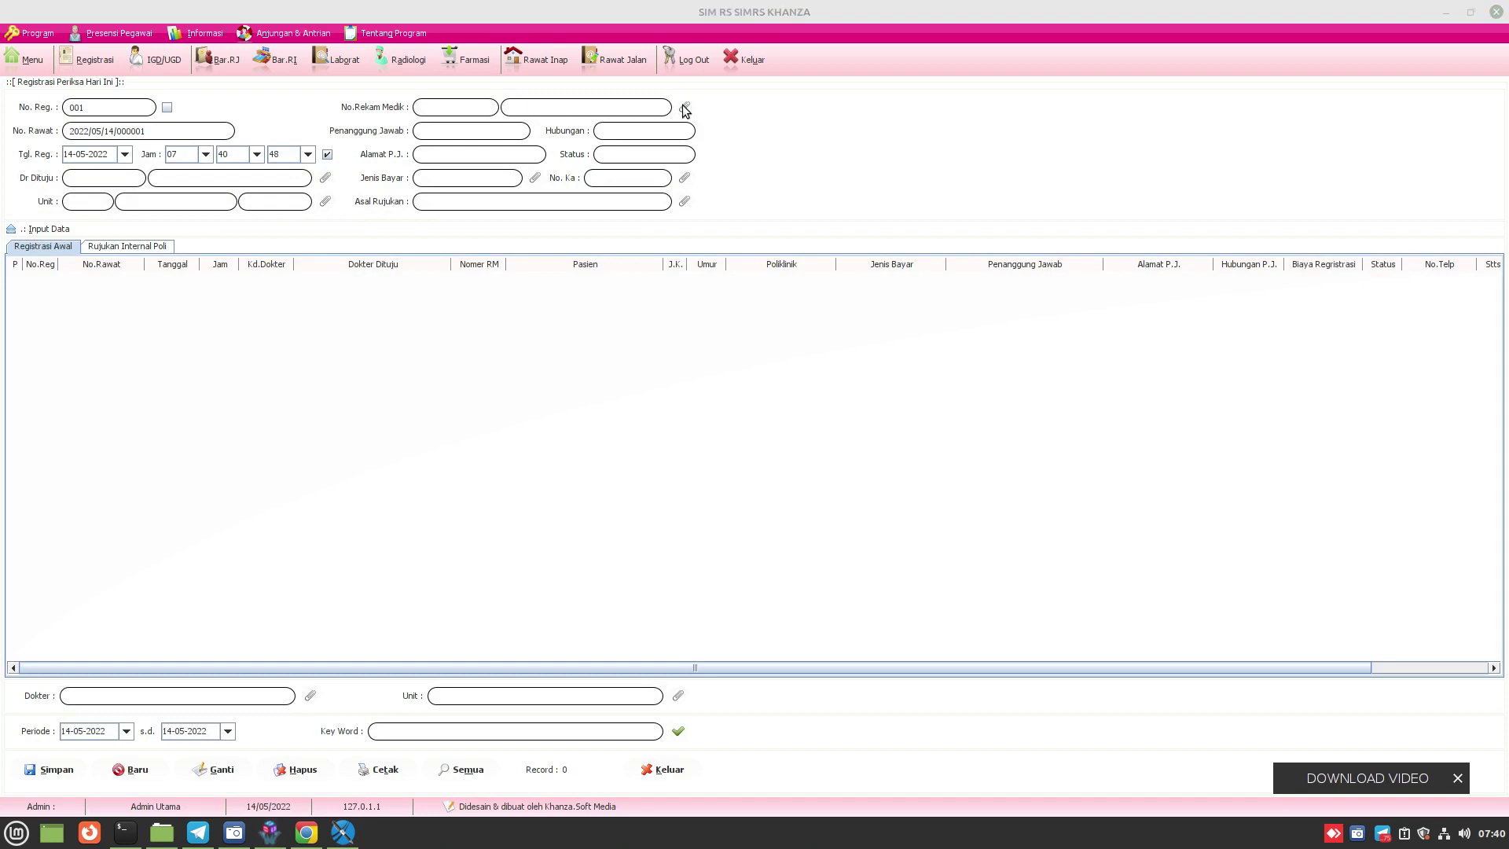
pyautogui.click(379, 766)
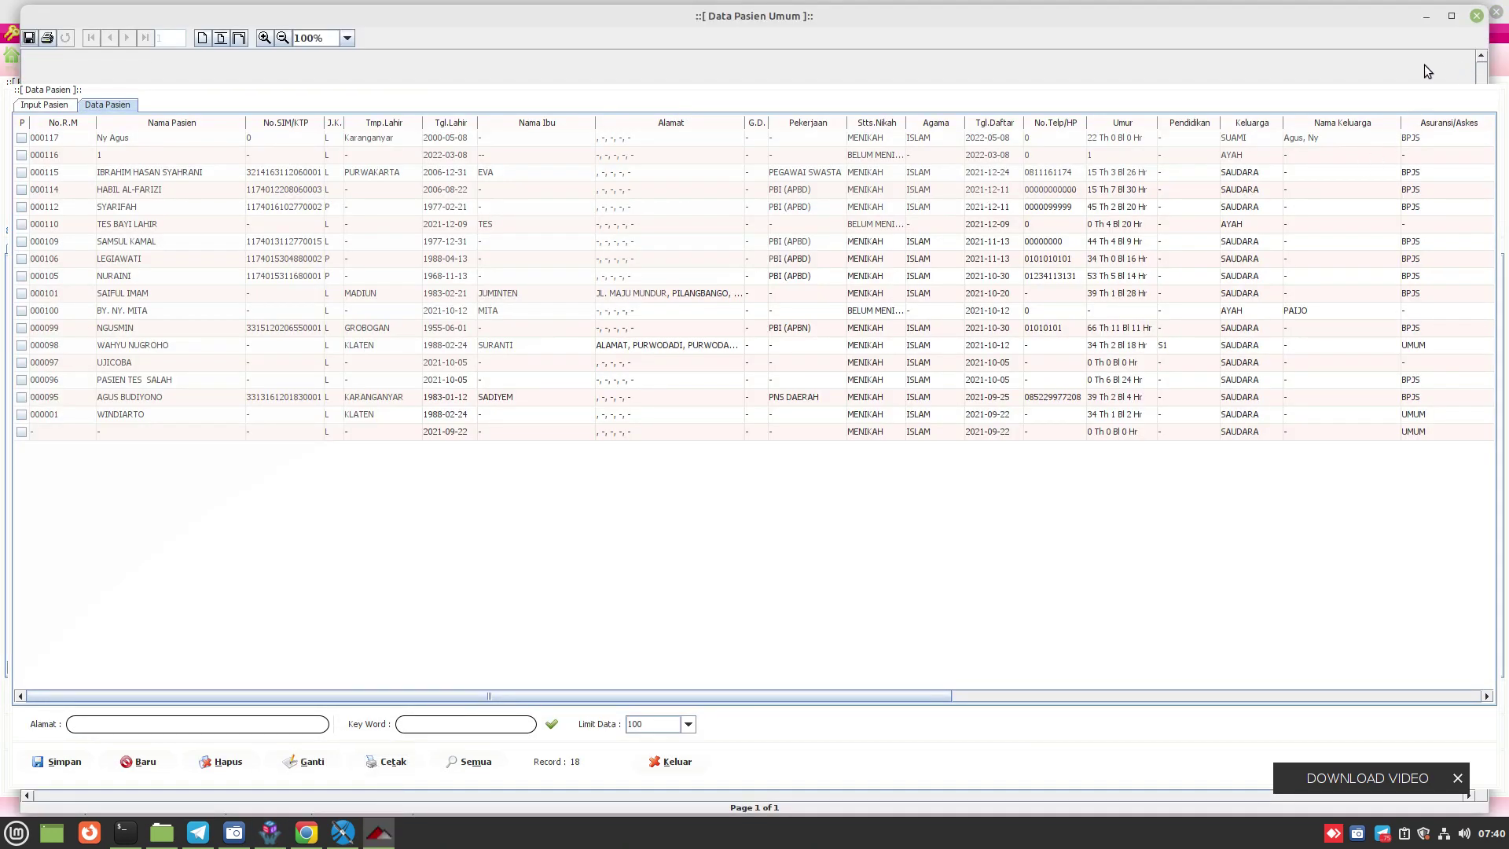
pyautogui.click(687, 761)
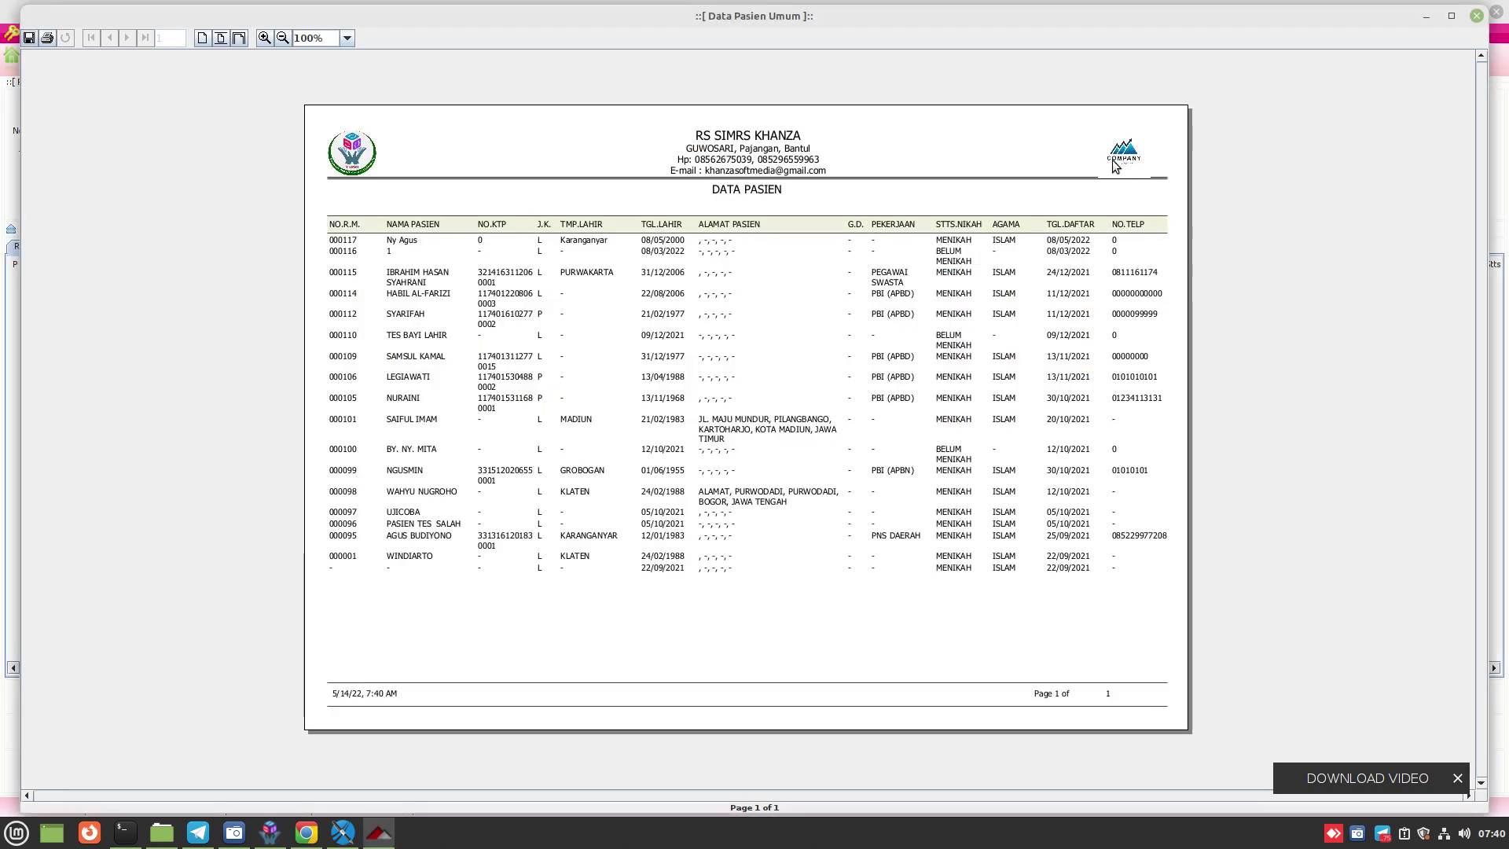
pyautogui.click(264, 37)
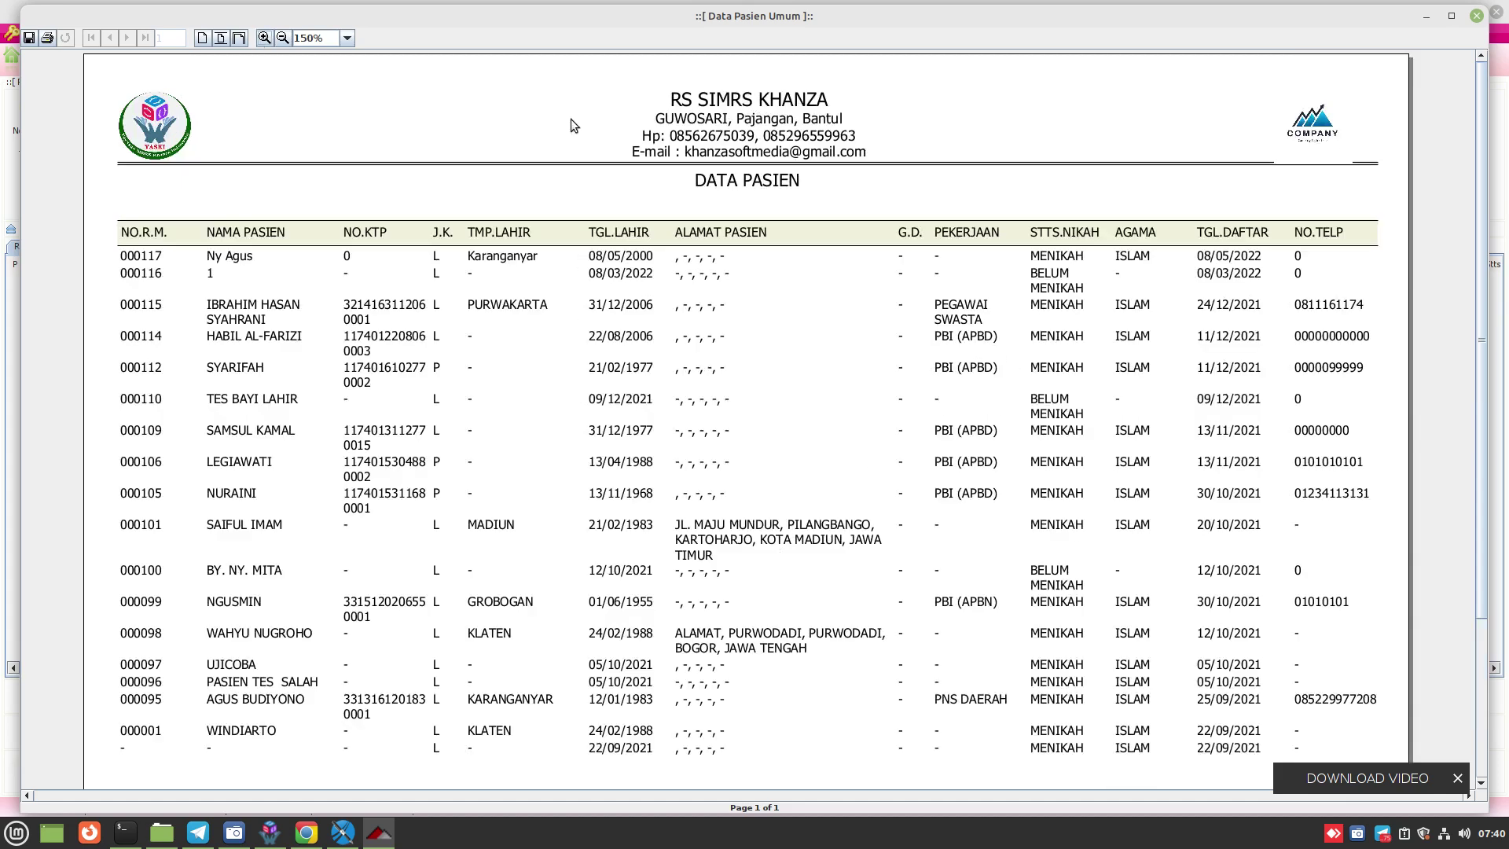
pyautogui.click(1478, 15)
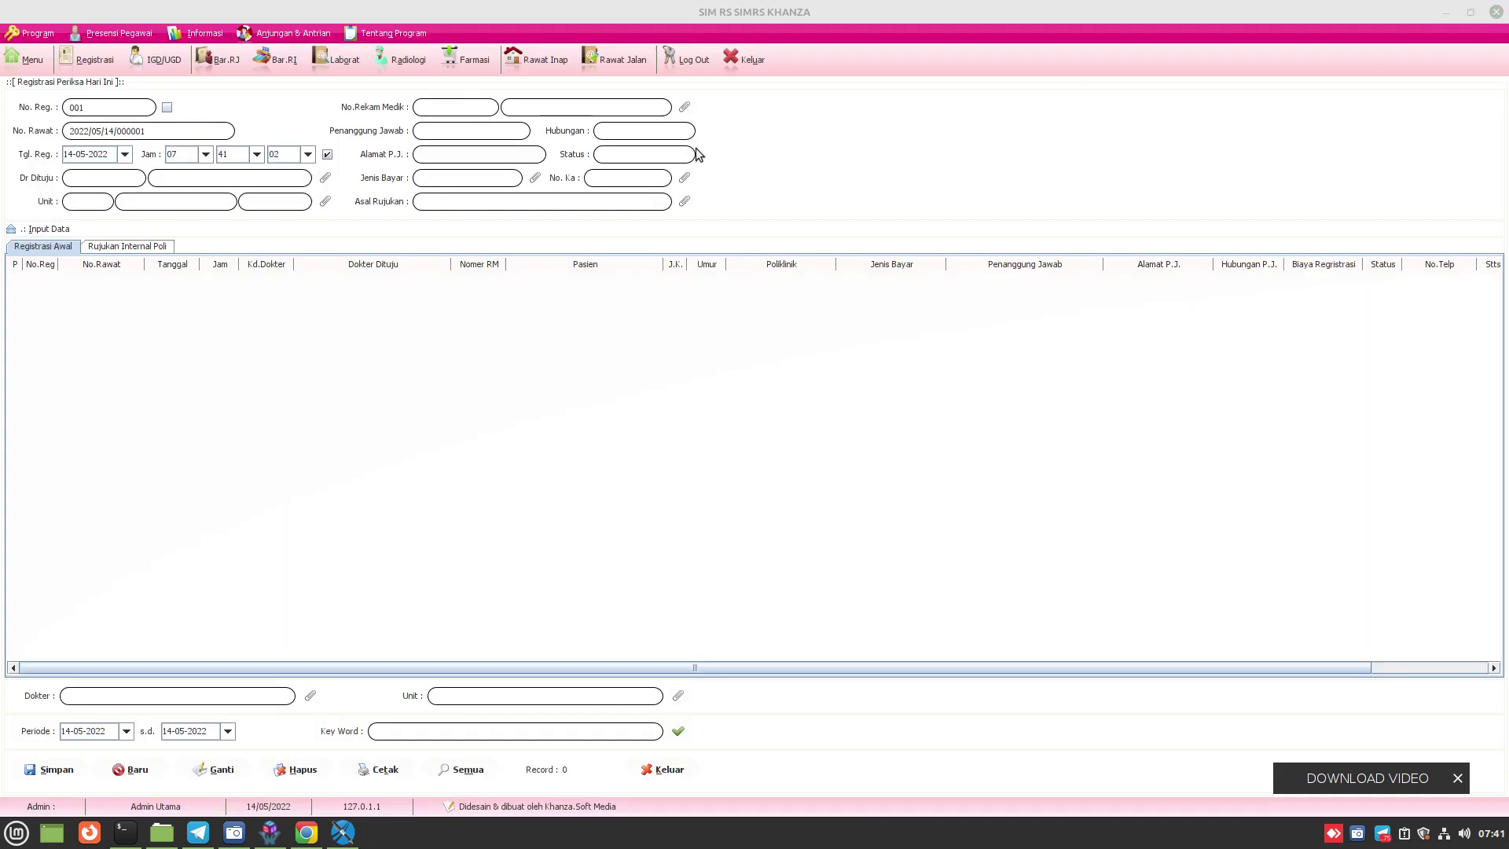
# Review where logo2.jpg sits in the khanzaterbaru folder in the file manager, and return to SIMRS Khanza.
pyautogui.click(161, 832)
pyautogui.click(512, 542)
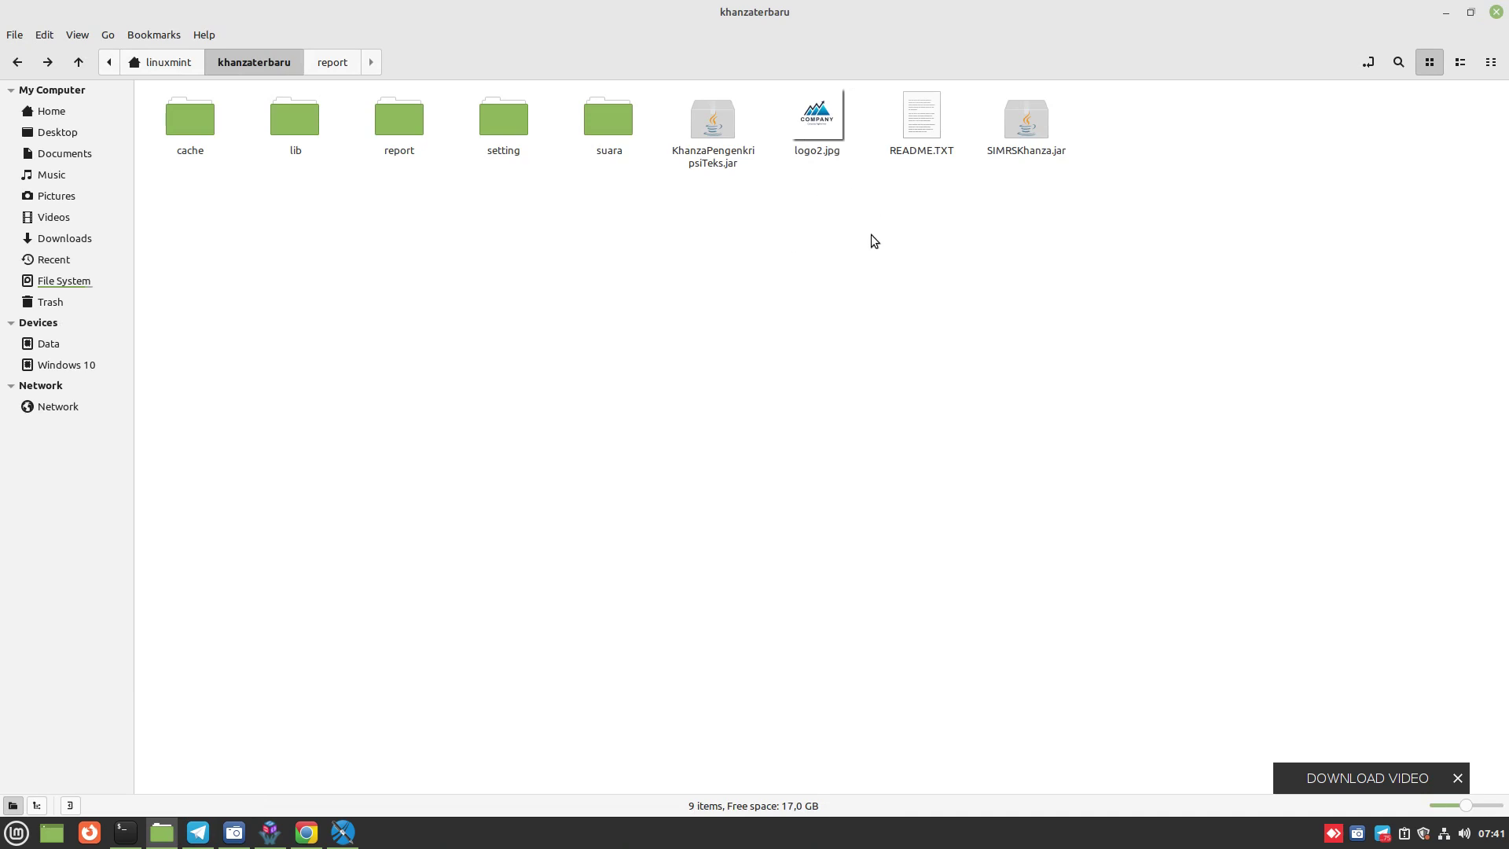
pyautogui.click(1447, 13)
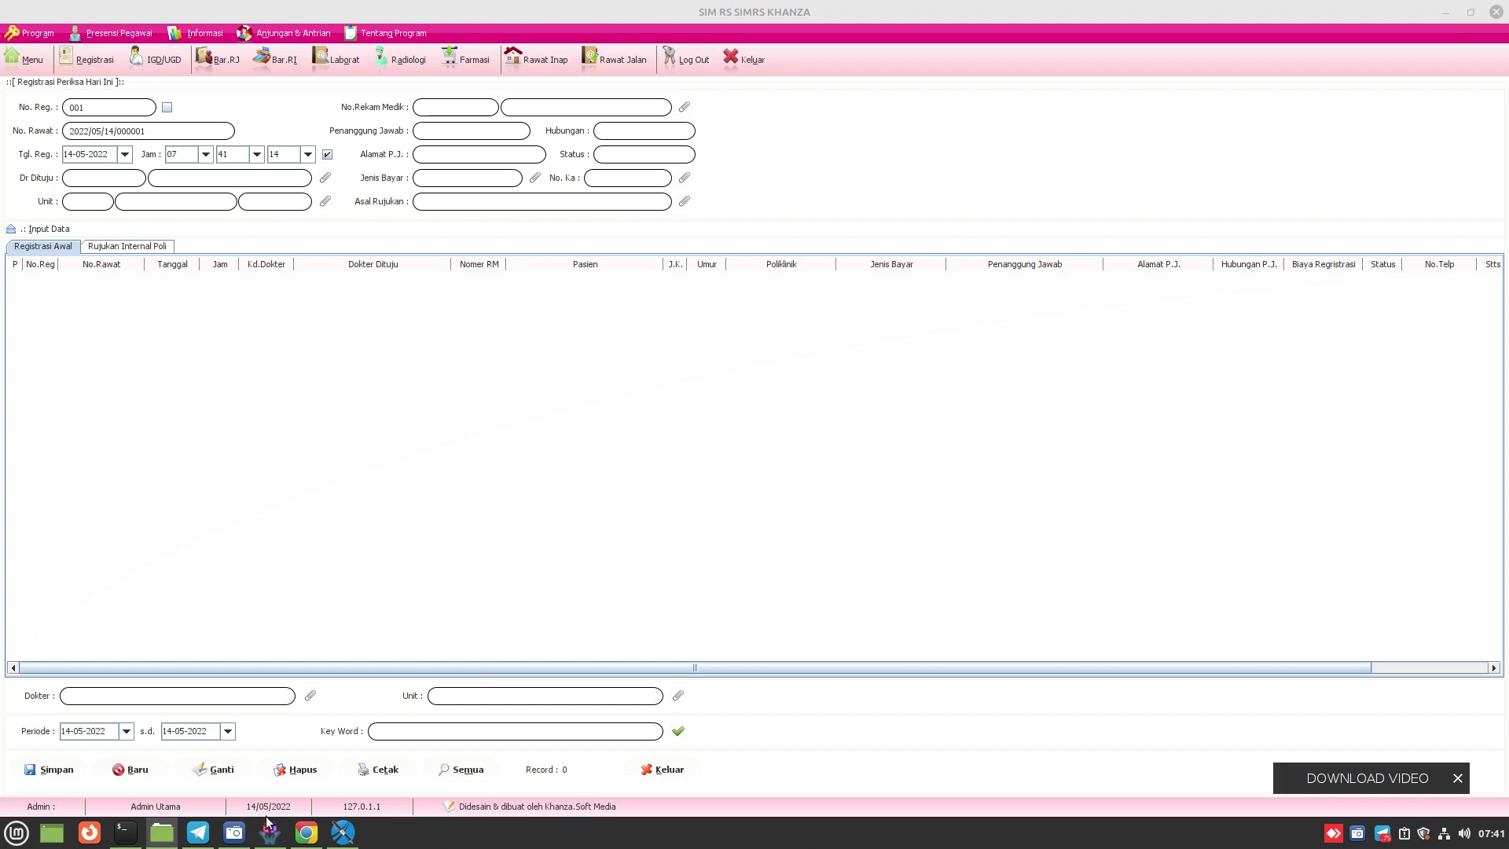
pyautogui.click(269, 830)
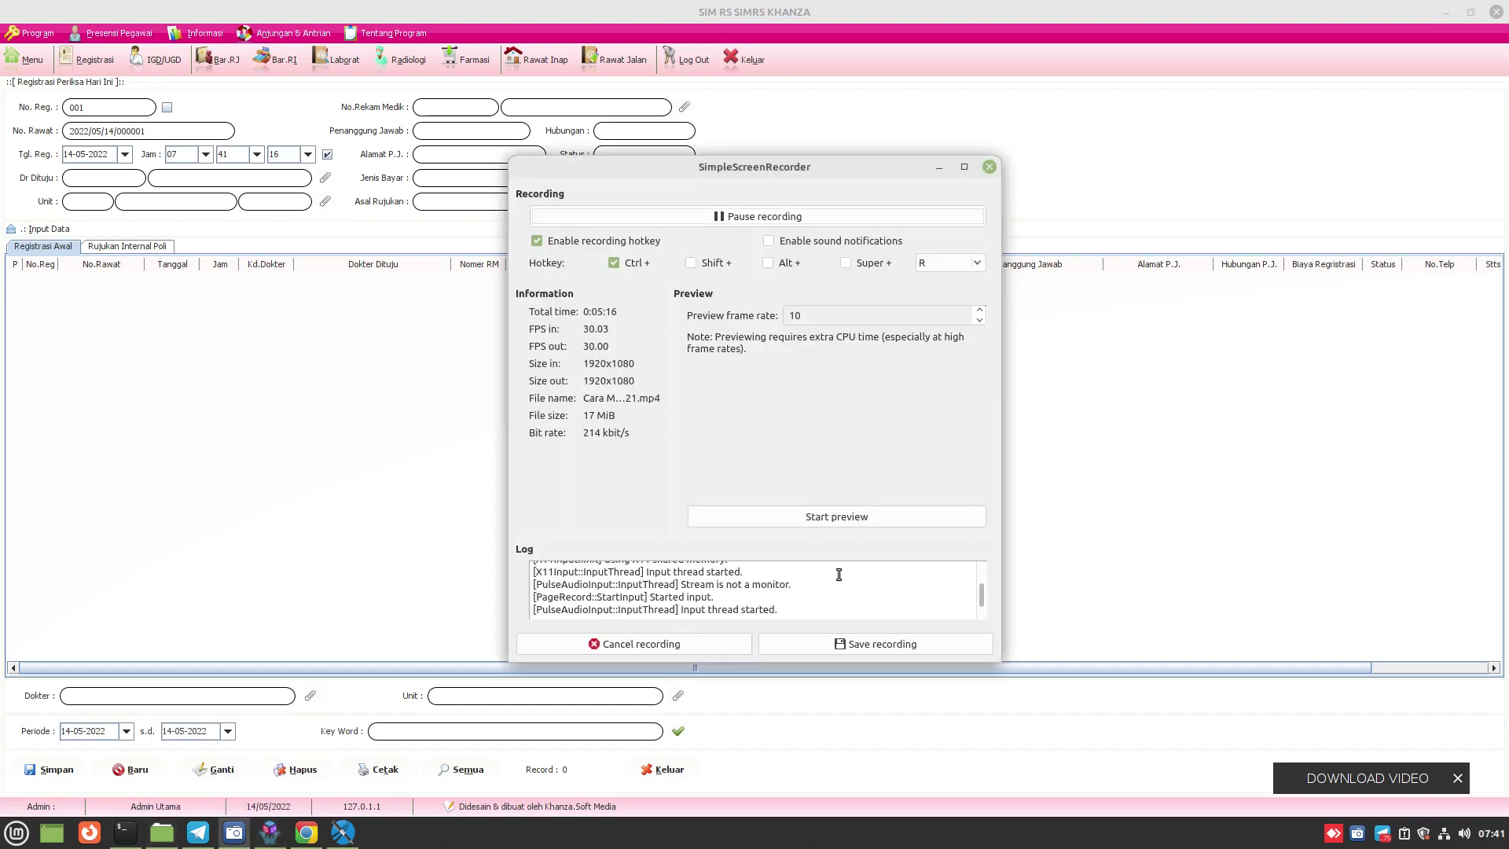